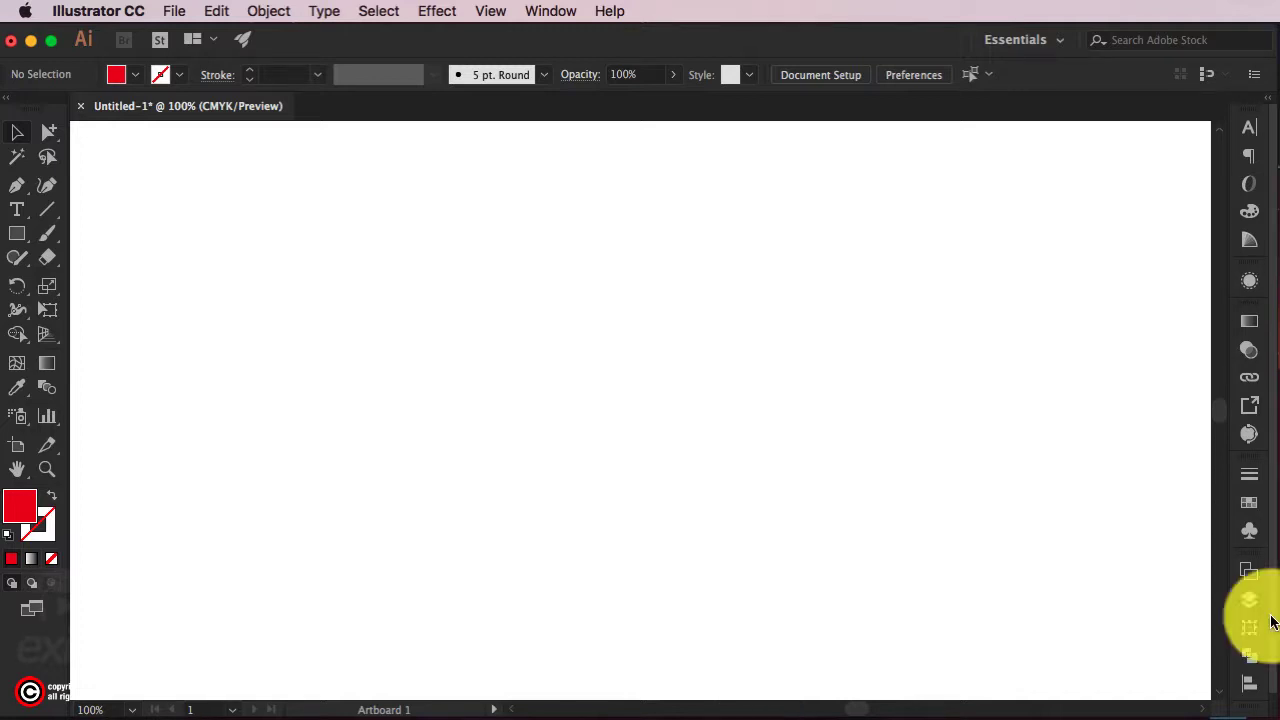
- Paste the six red squares into the document and float the Appearance panel beside them
key(super+v)
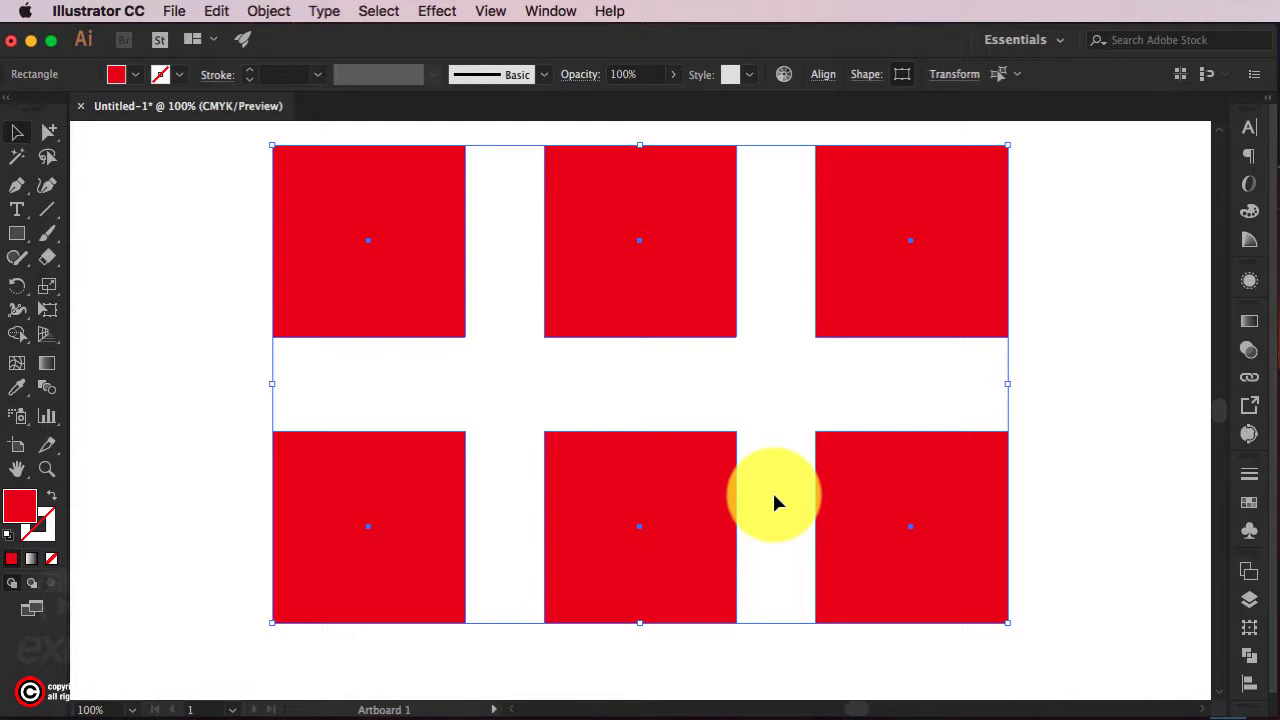
click(437, 11)
mouse_move(463, 277)
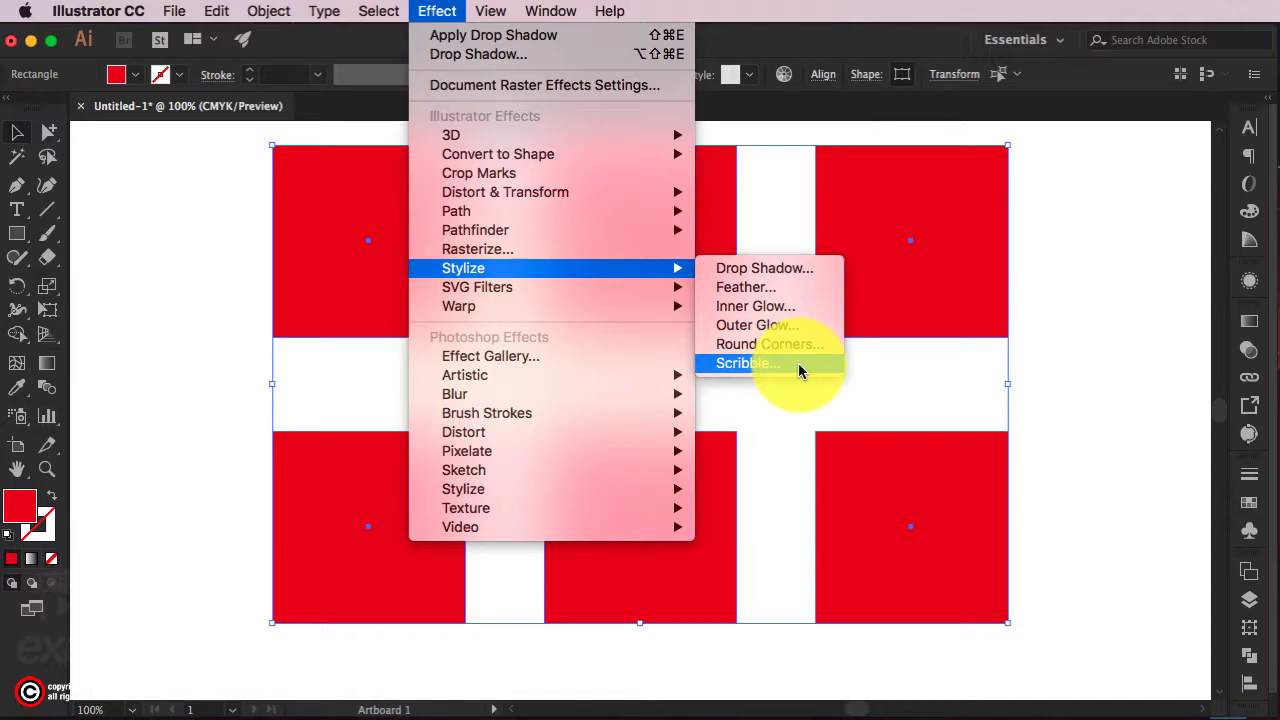
click(1225, 320)
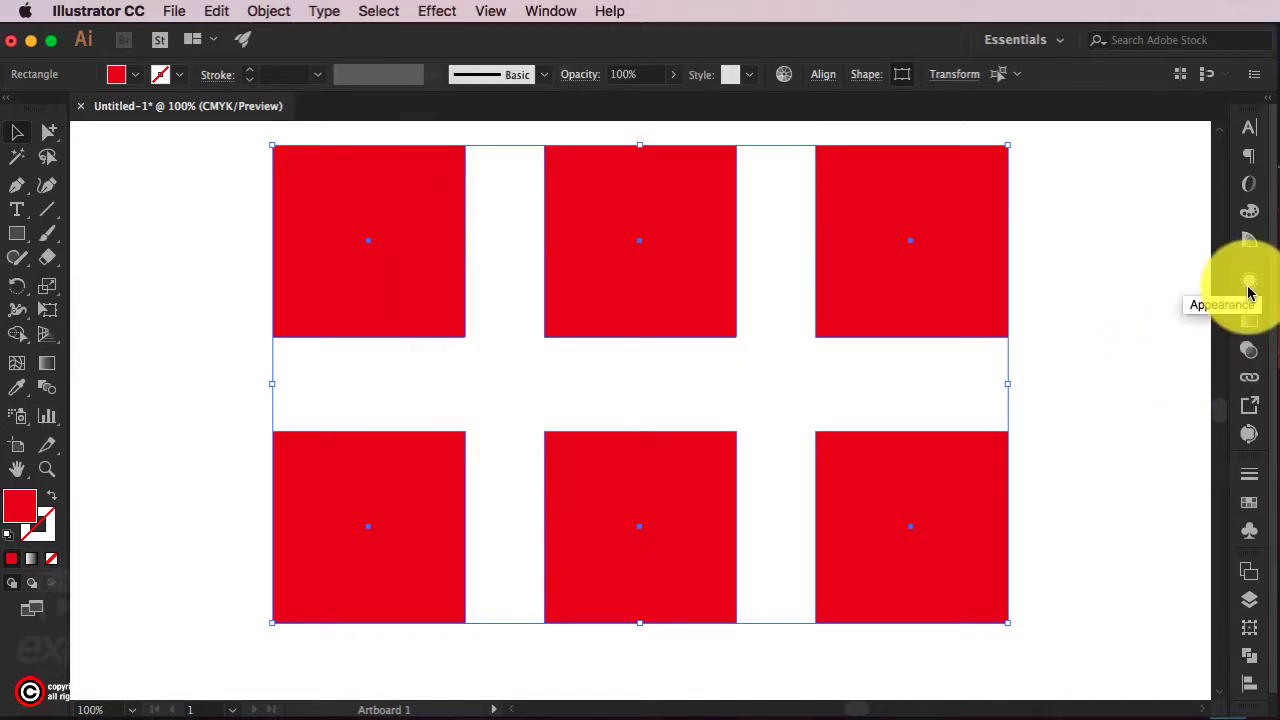
click(1248, 284)
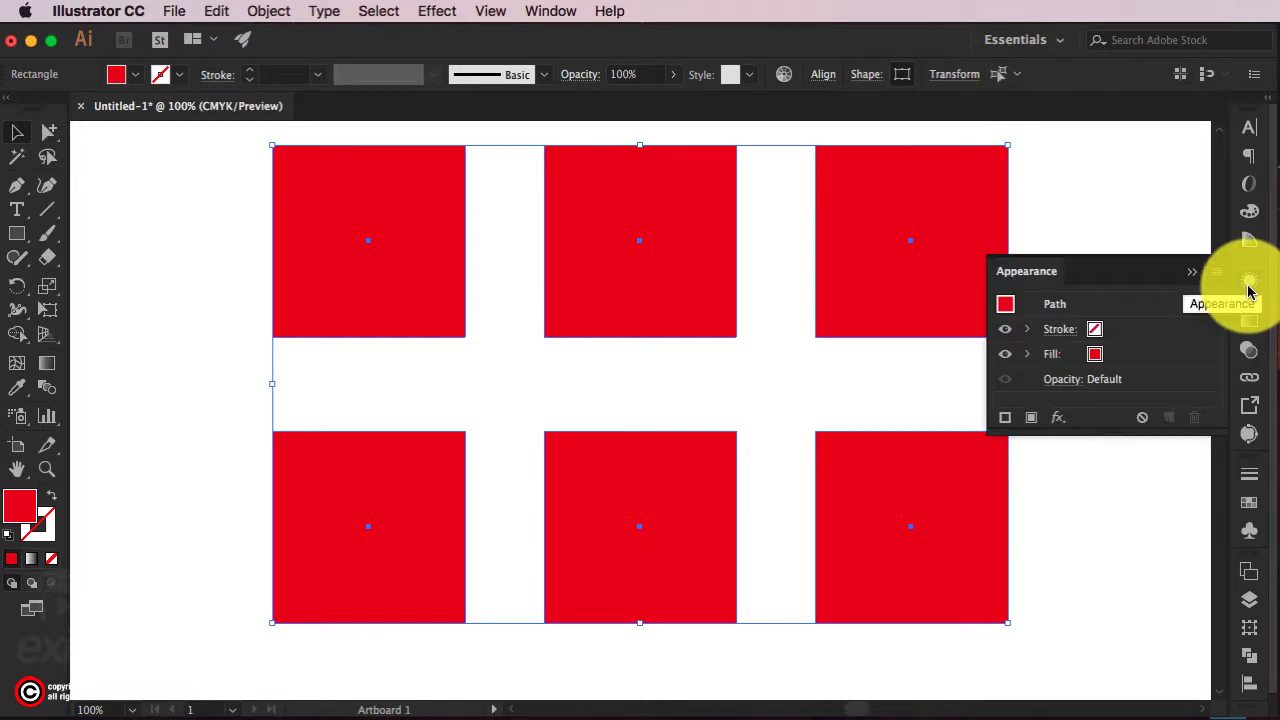
drag(1248, 282, 1057, 160)
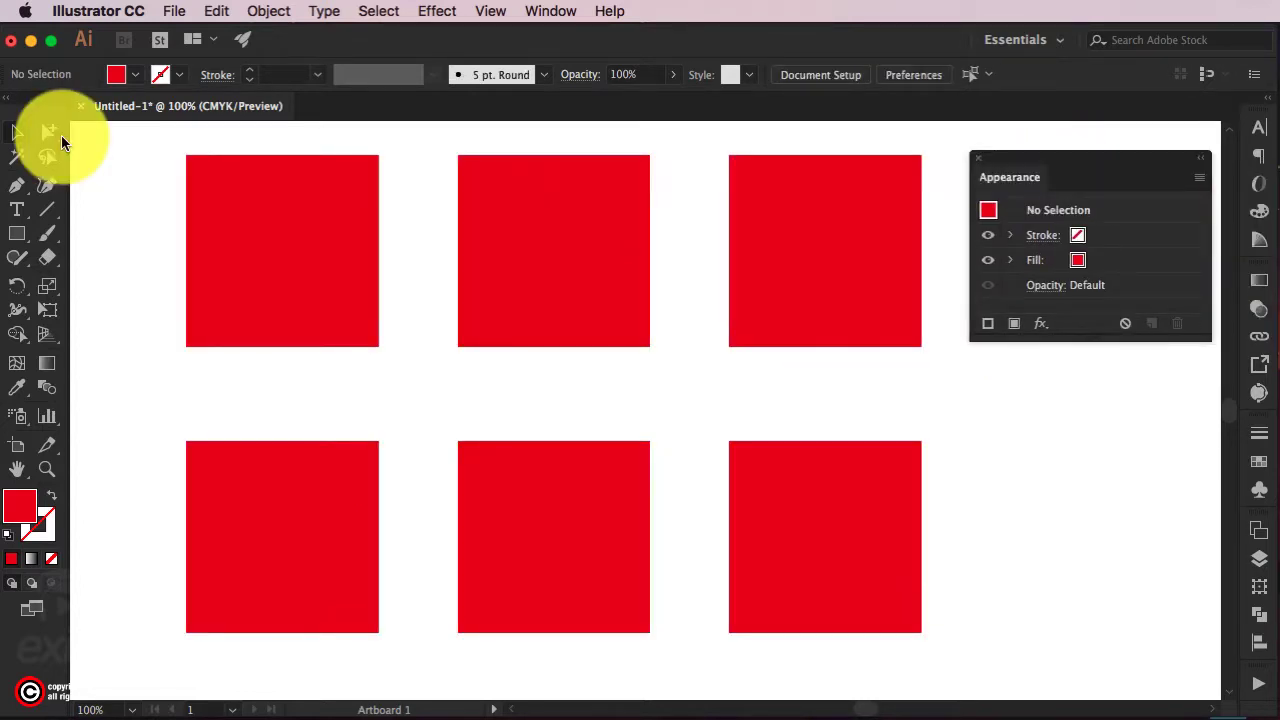
- Start a Drop Shadow effect on the top-left red square with preview on and the blending mode Multiply
key(super+space)
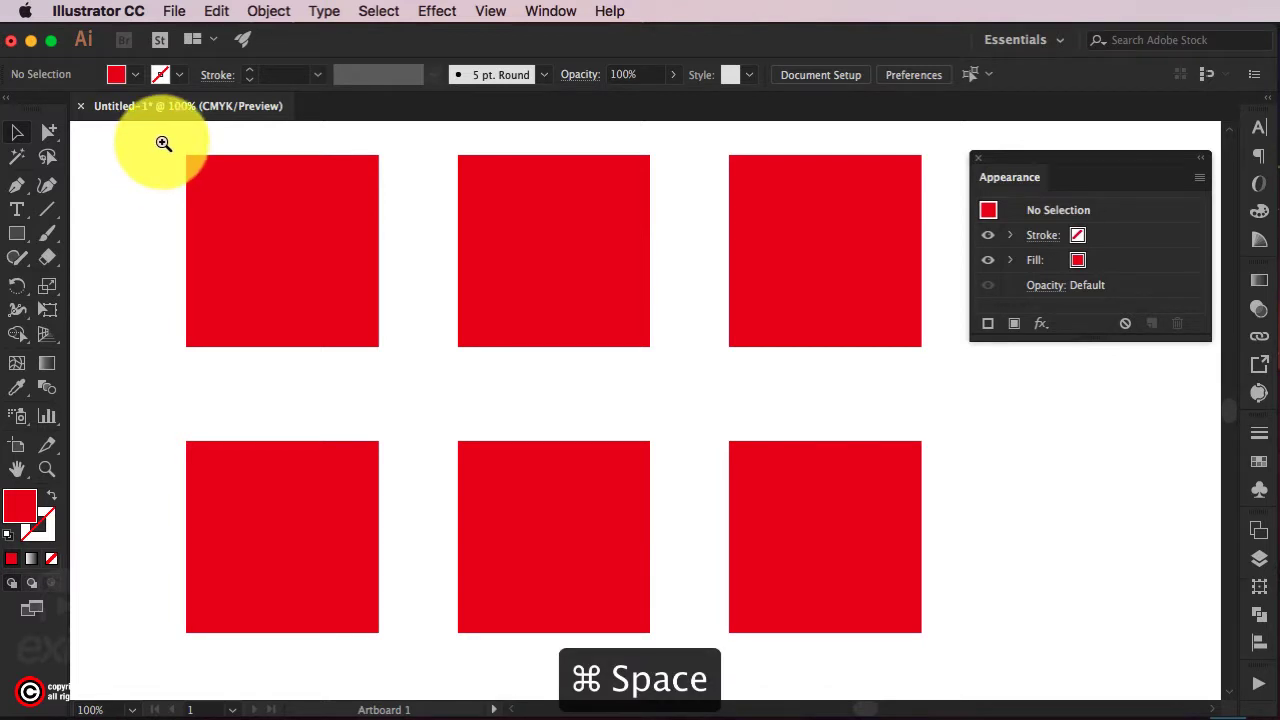
drag(163, 143, 432, 265)
click(432, 265)
key(super+shift+a)
drag(564, 236, 426, 240)
click(427, 244)
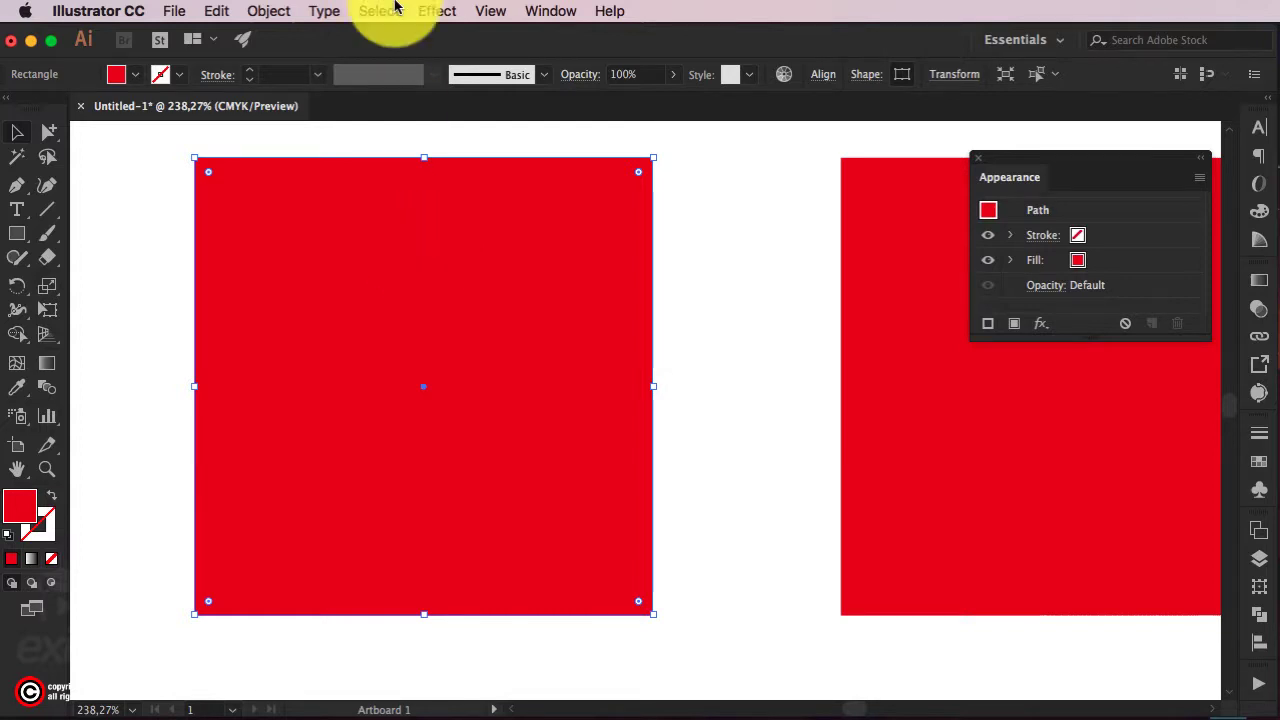
click(436, 10)
mouse_move(643, 270)
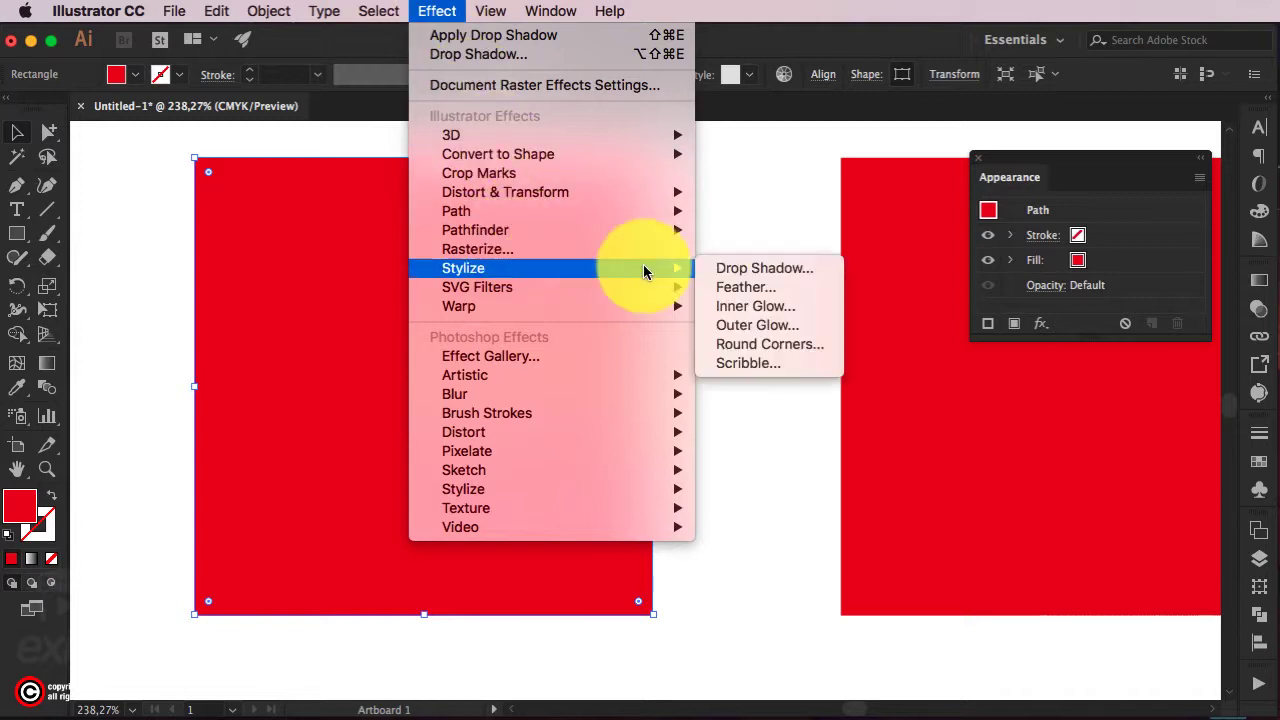
click(757, 269)
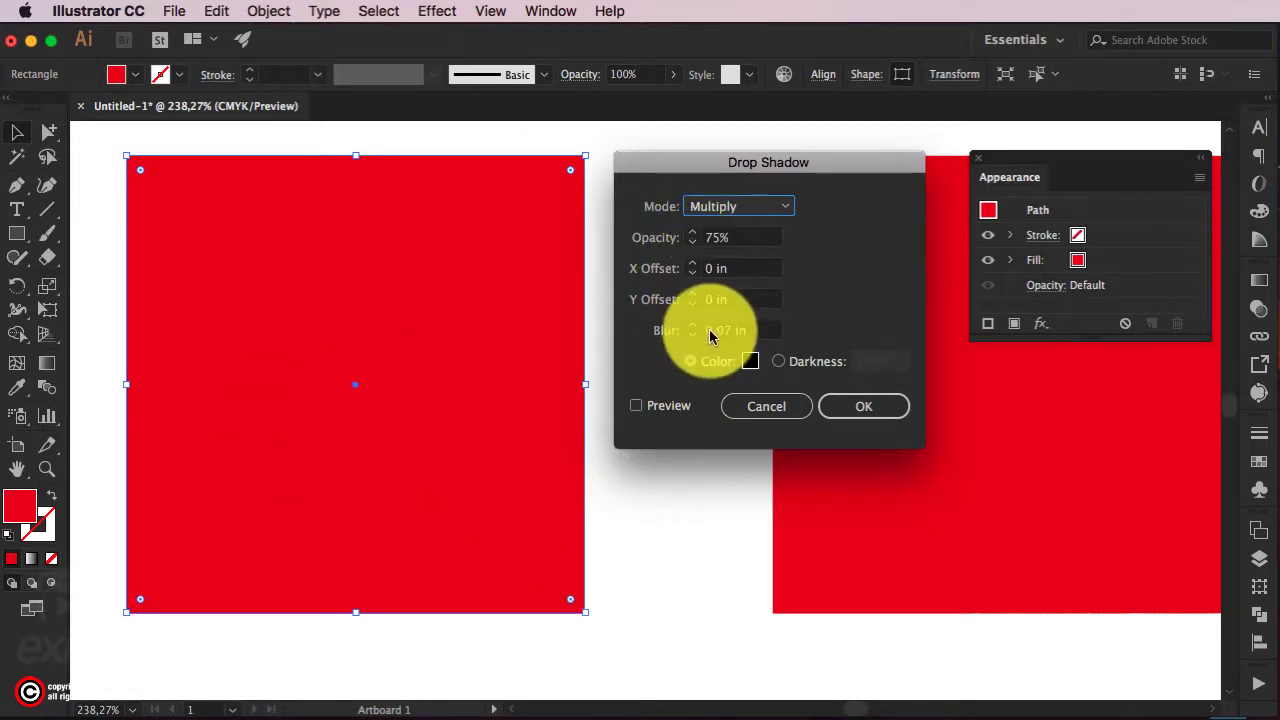
click(636, 406)
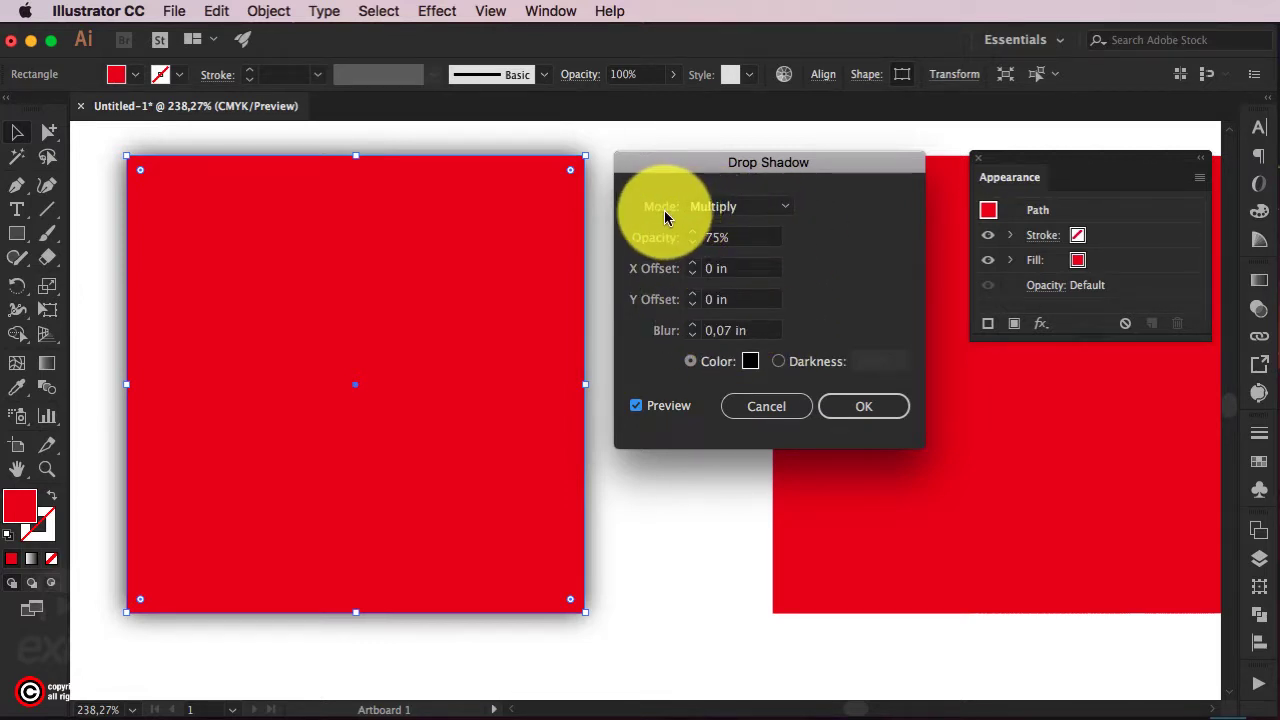
click(786, 208)
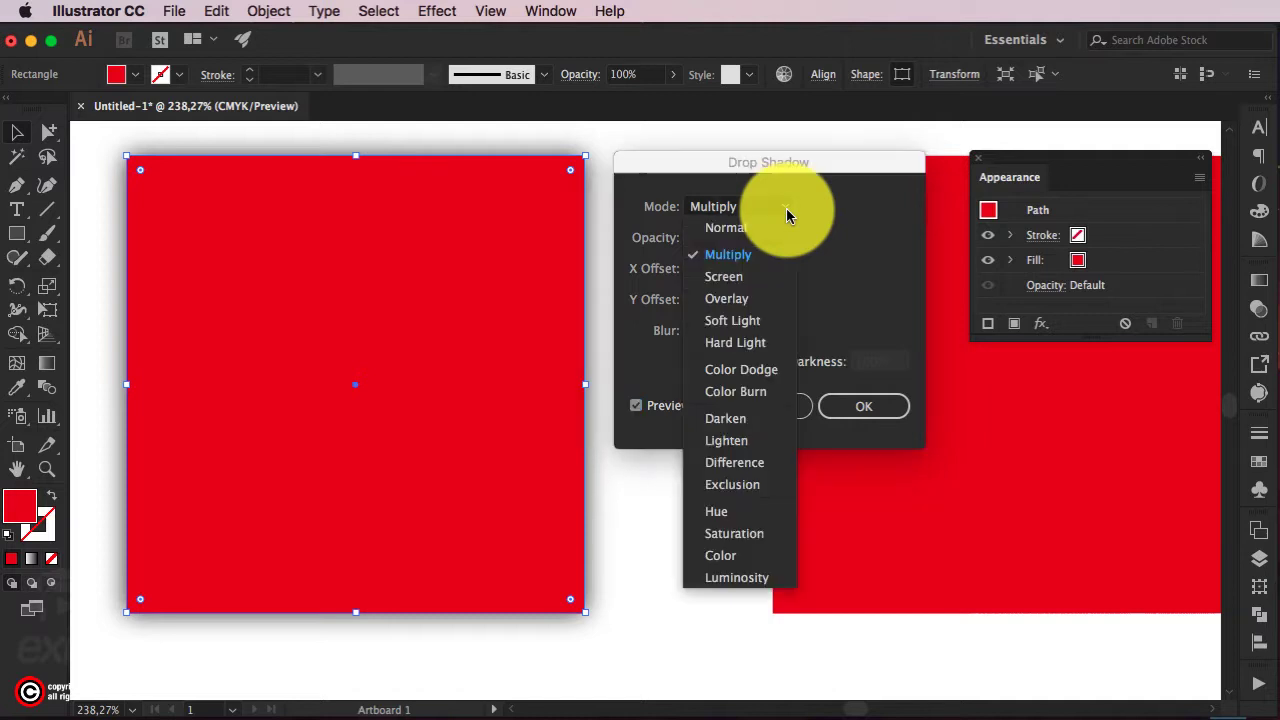
click(755, 262)
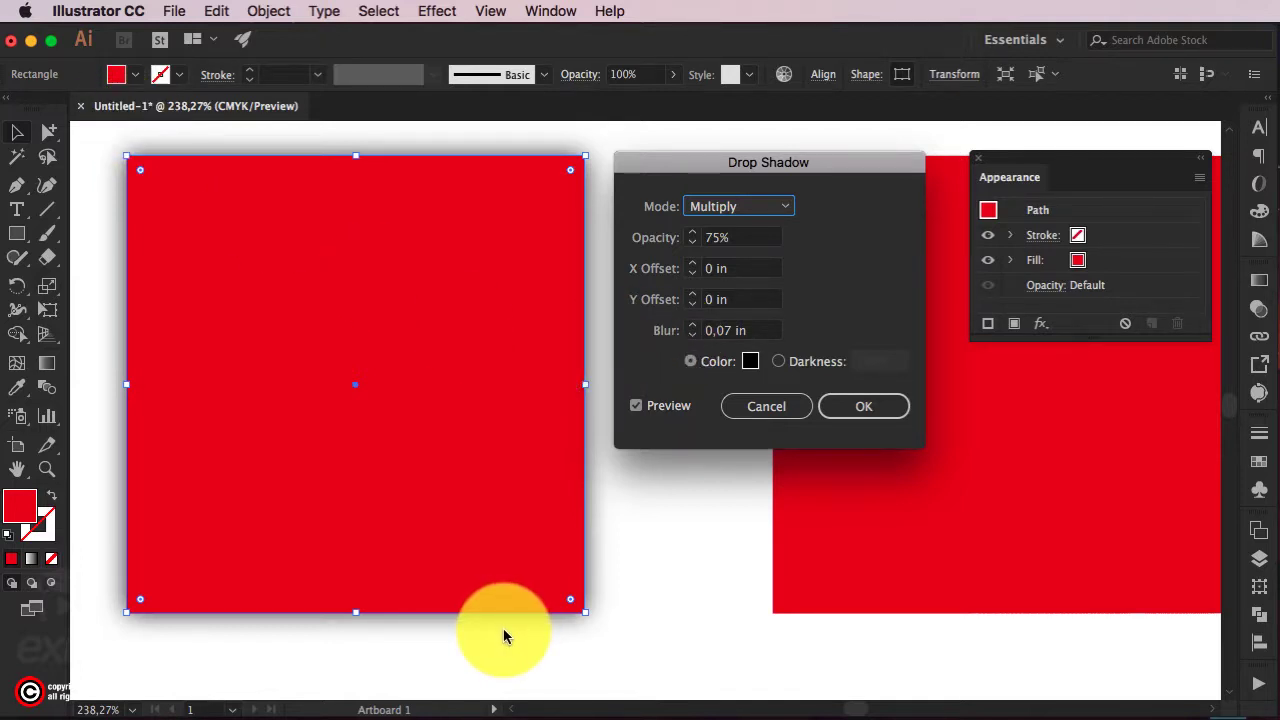
- Set the drop shadow's X Offset and Y Offset to 0,2 in each
click(693, 268)
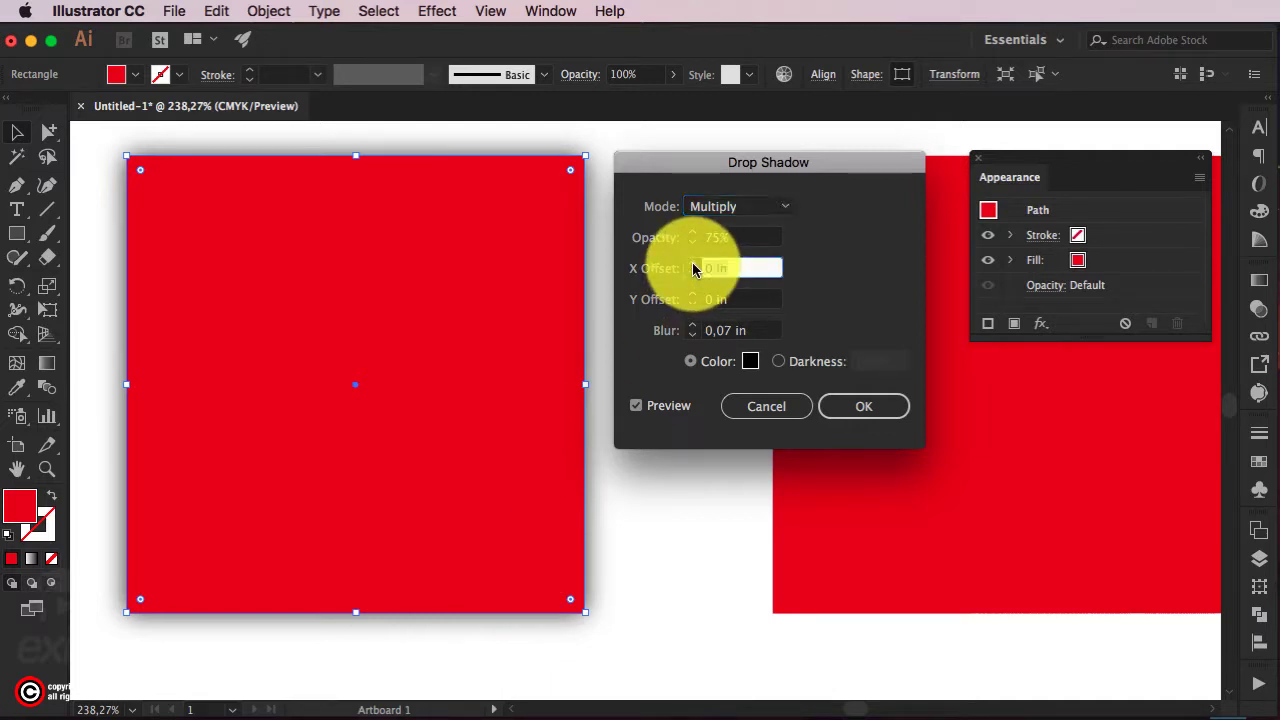
click(693, 268)
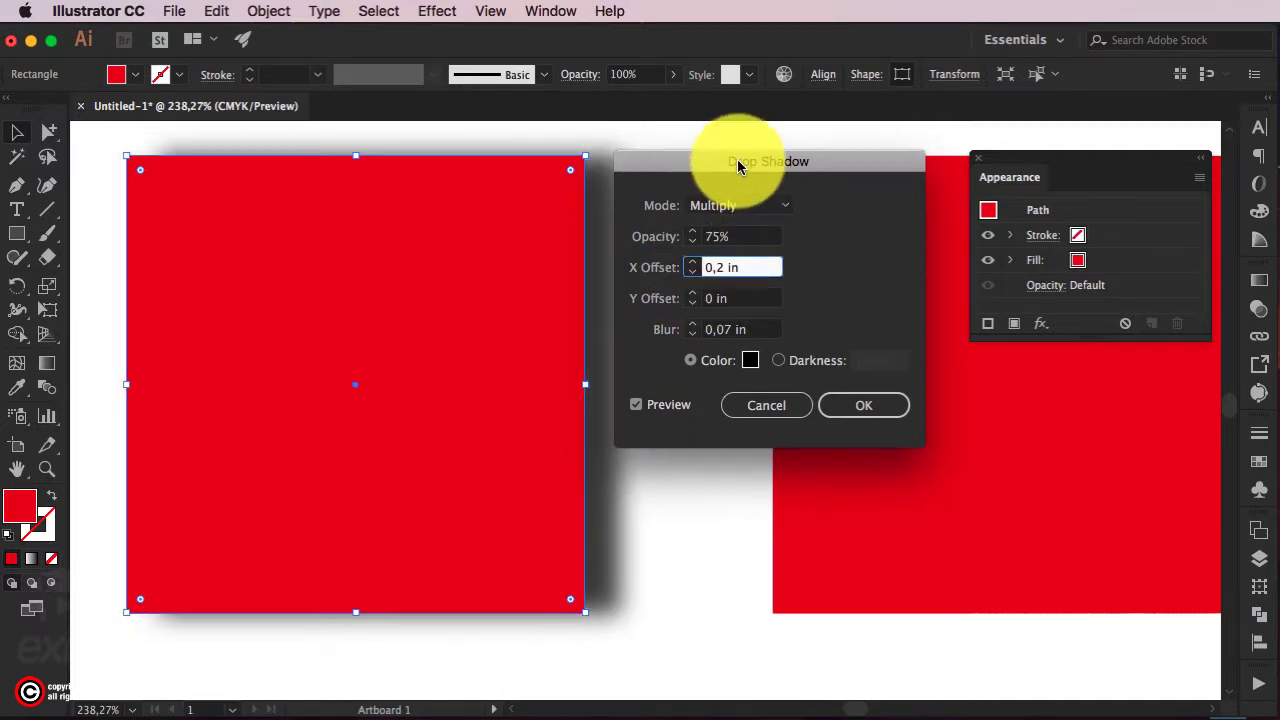
drag(758, 162, 794, 165)
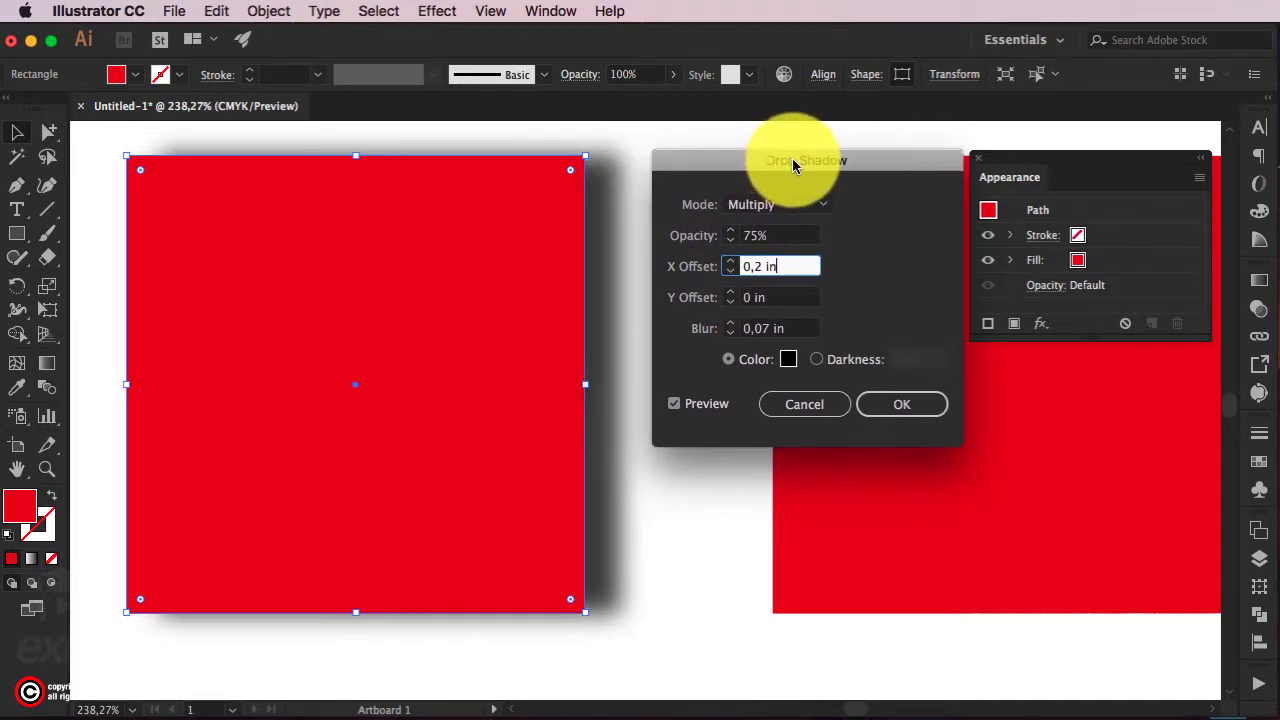
click(731, 293)
click(731, 294)
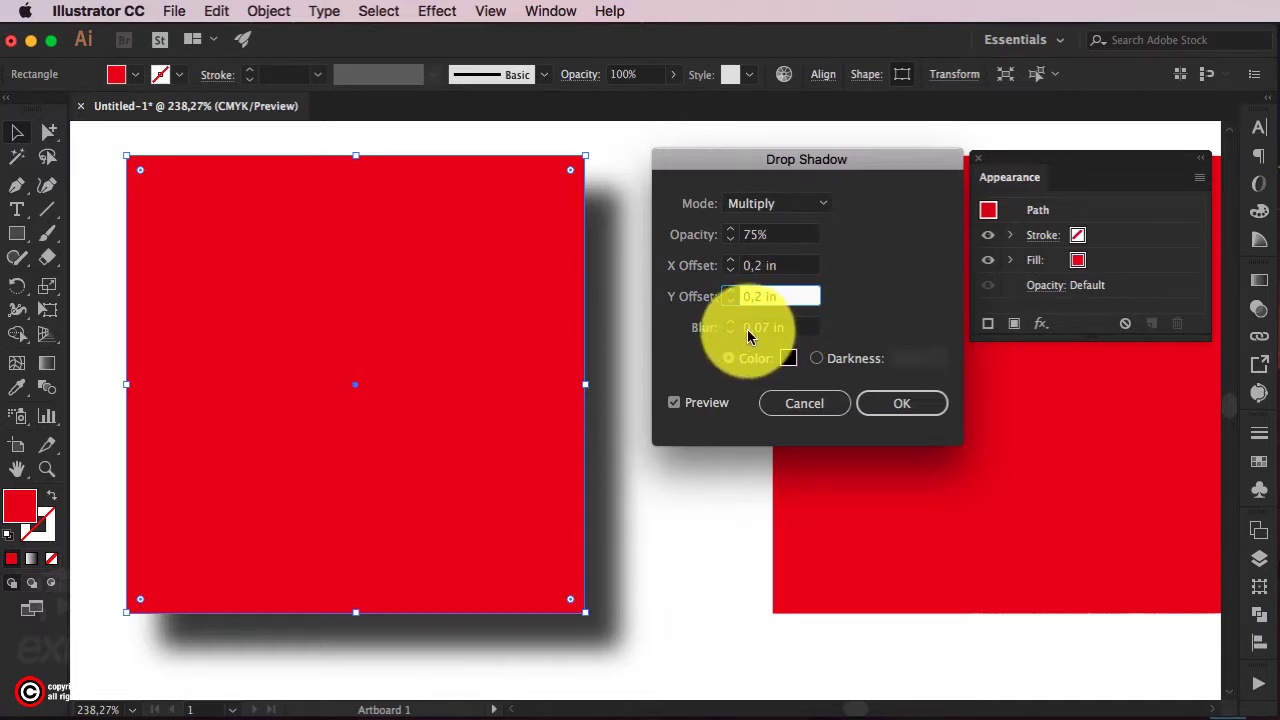
- Set the drop shadow's blur to 0 in
key(Tab)
text(0)
click(785, 293)
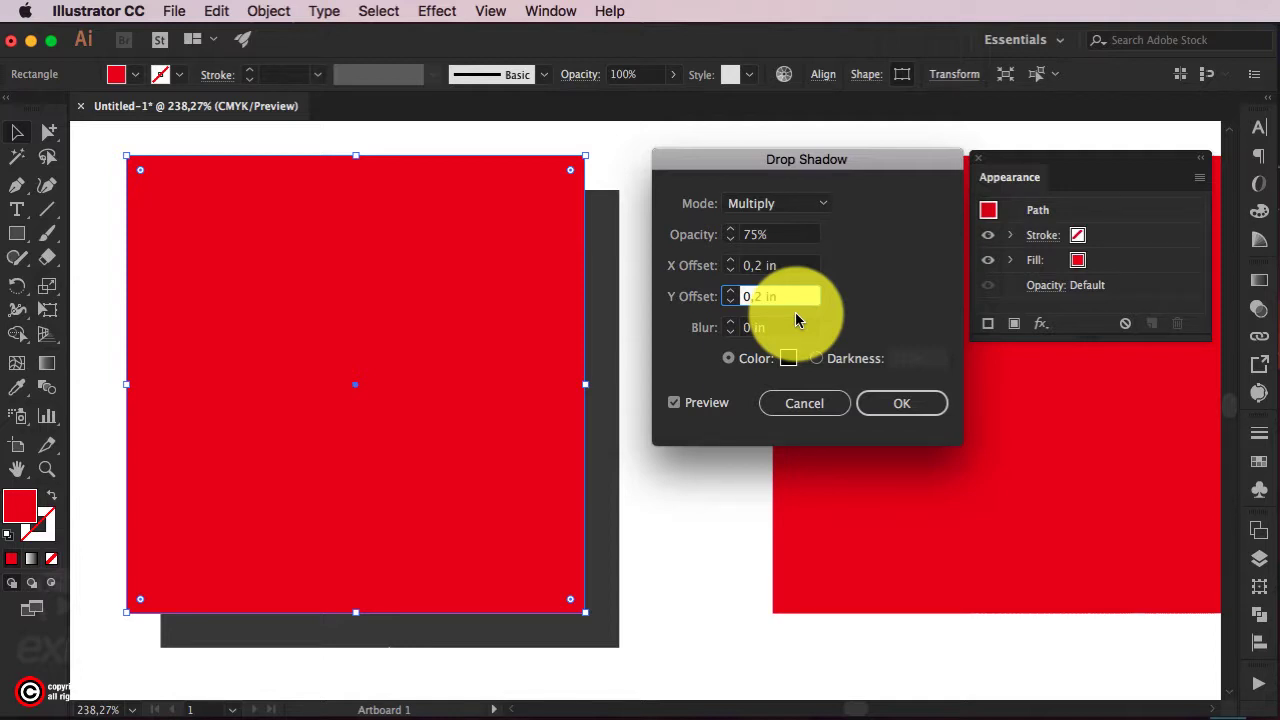
- Set the drop shadow's blur to 0,05 in
click(735, 328)
click(735, 328)
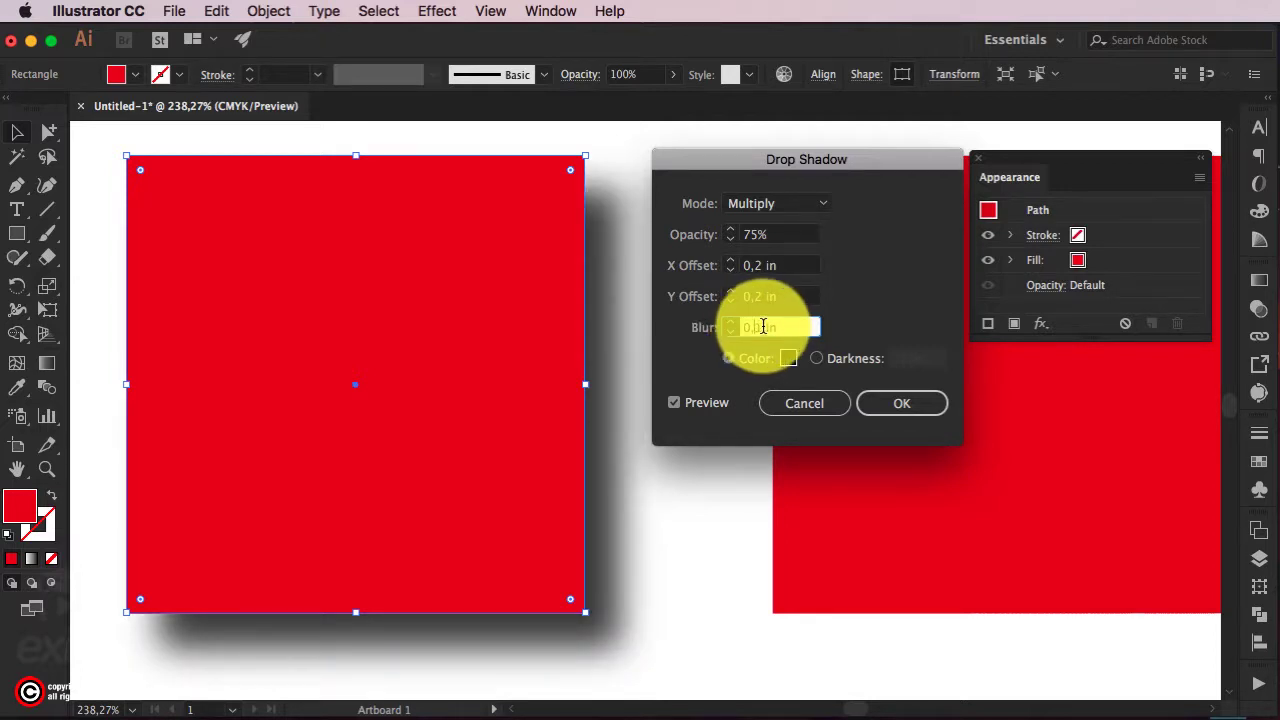
click(755, 327)
text(0)
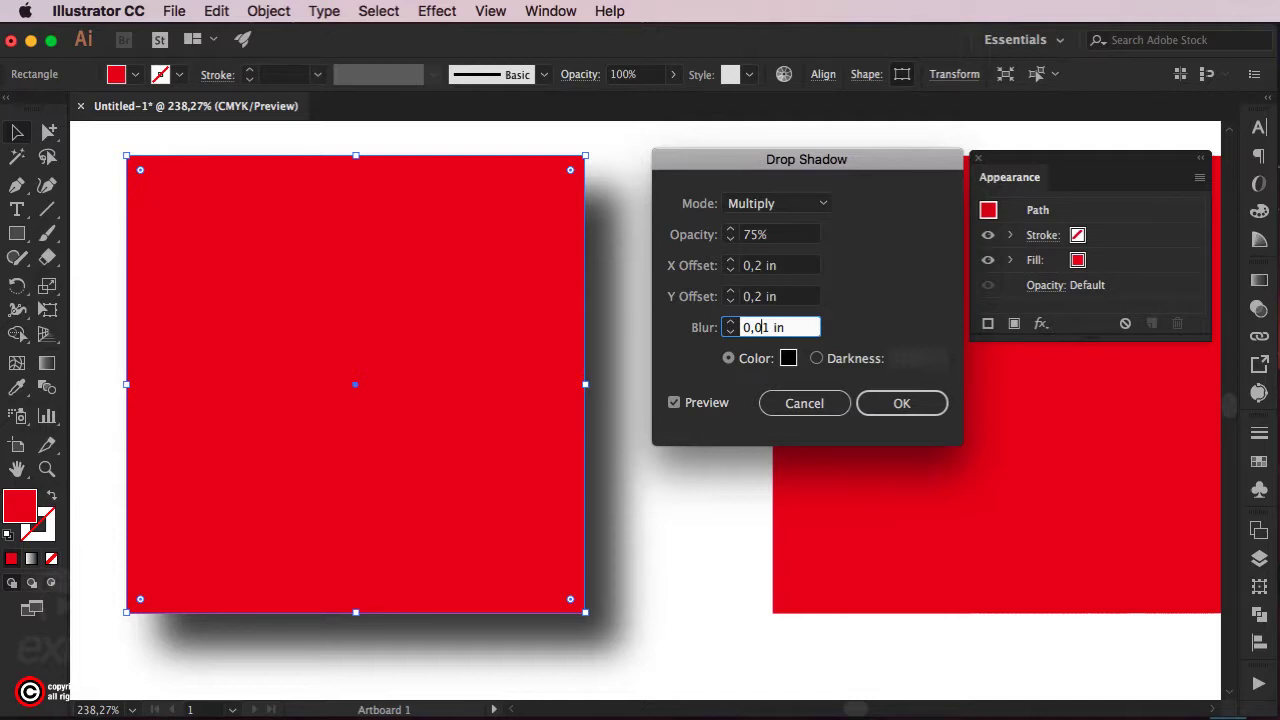
key(Tab)
key(Tab)
key(Tab)
- Set the drop shadow's opacity to 72%
click(730, 245)
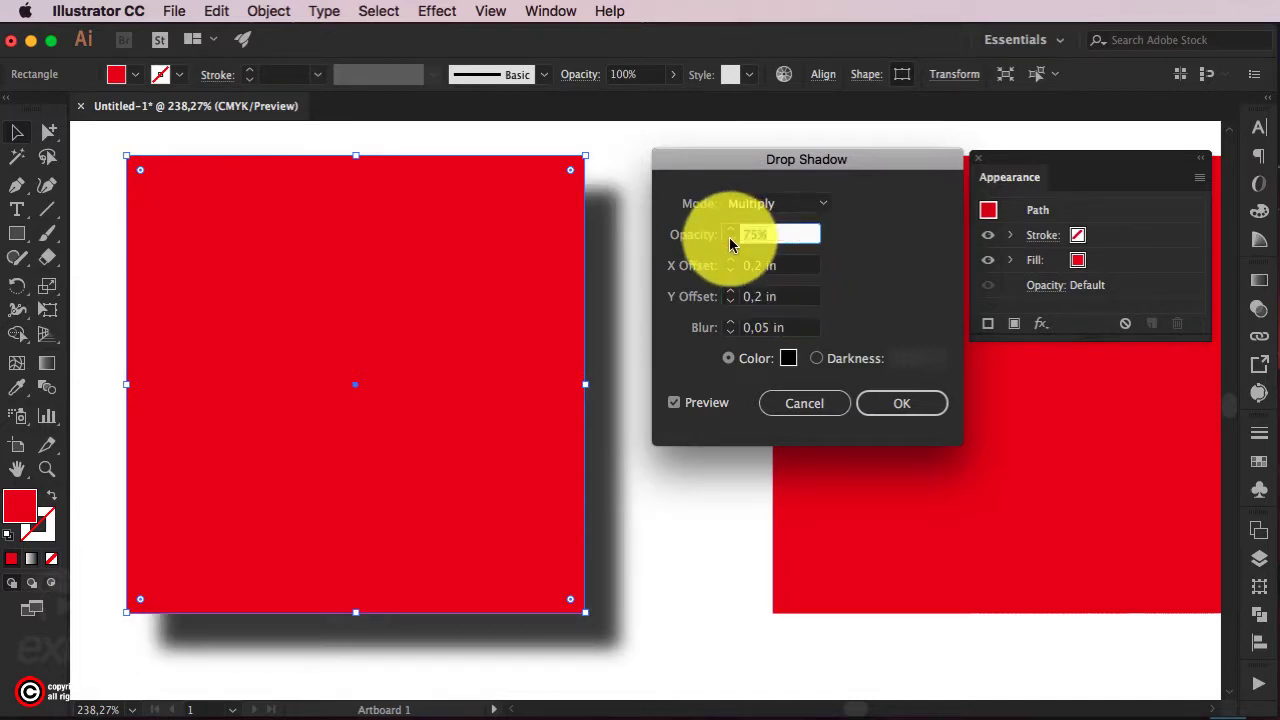
text(37)
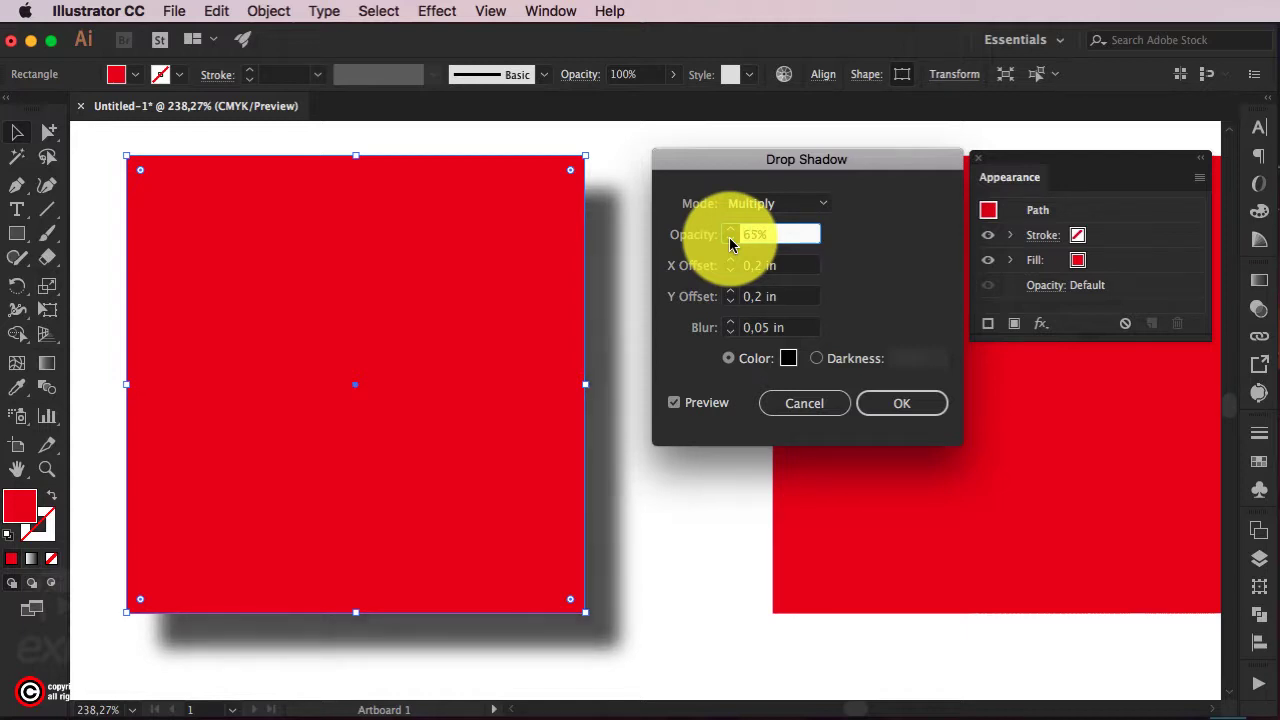
text(72)
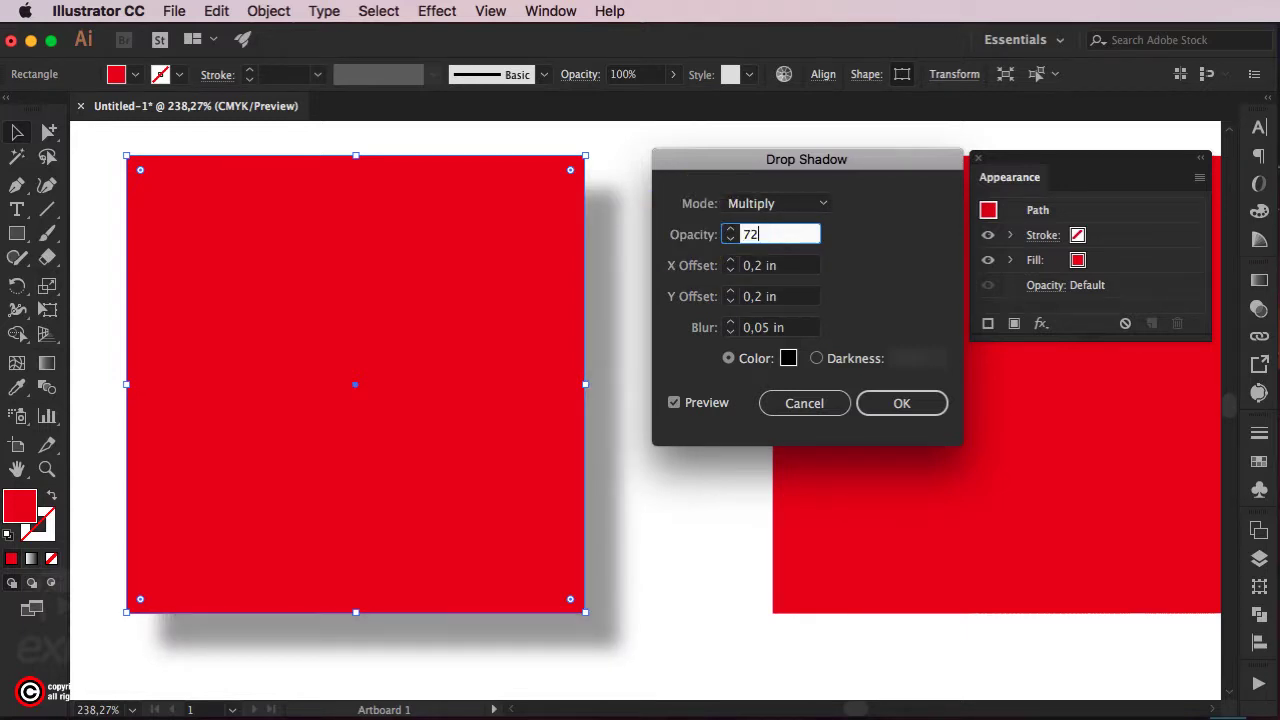
click(777, 265)
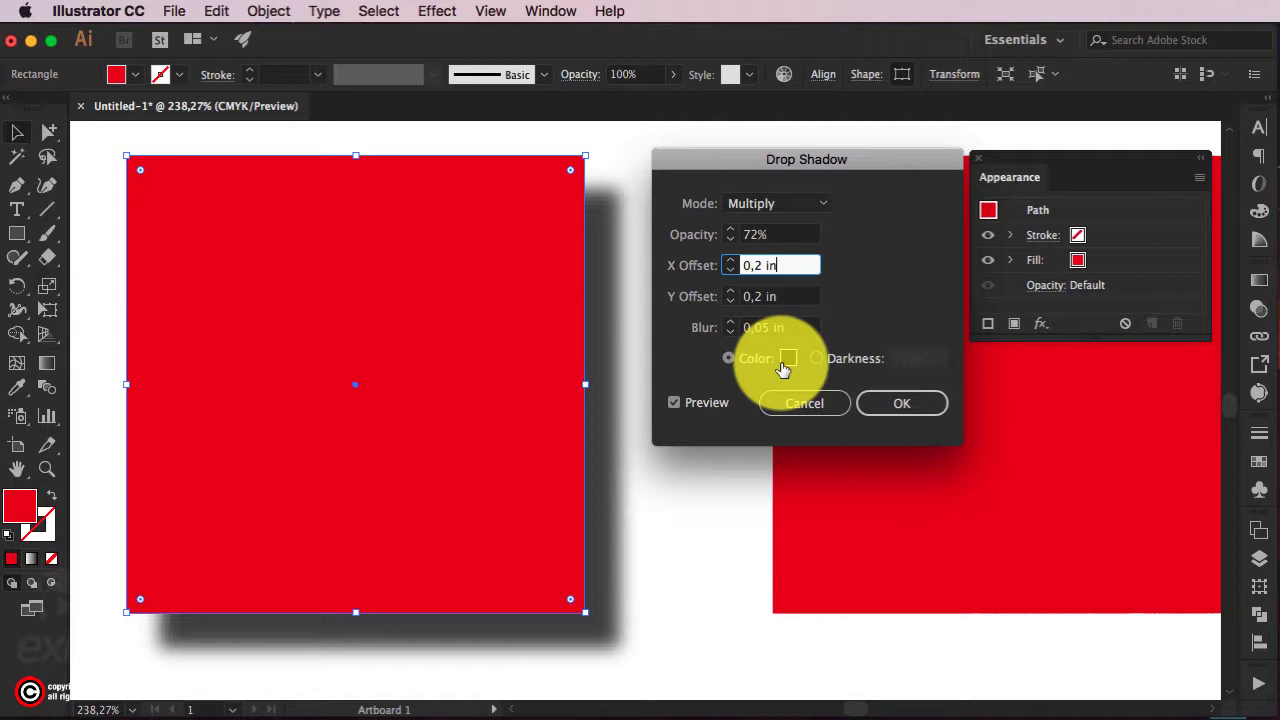
- Change the drop shadow's color to a magenta, E50EDB
click(786, 360)
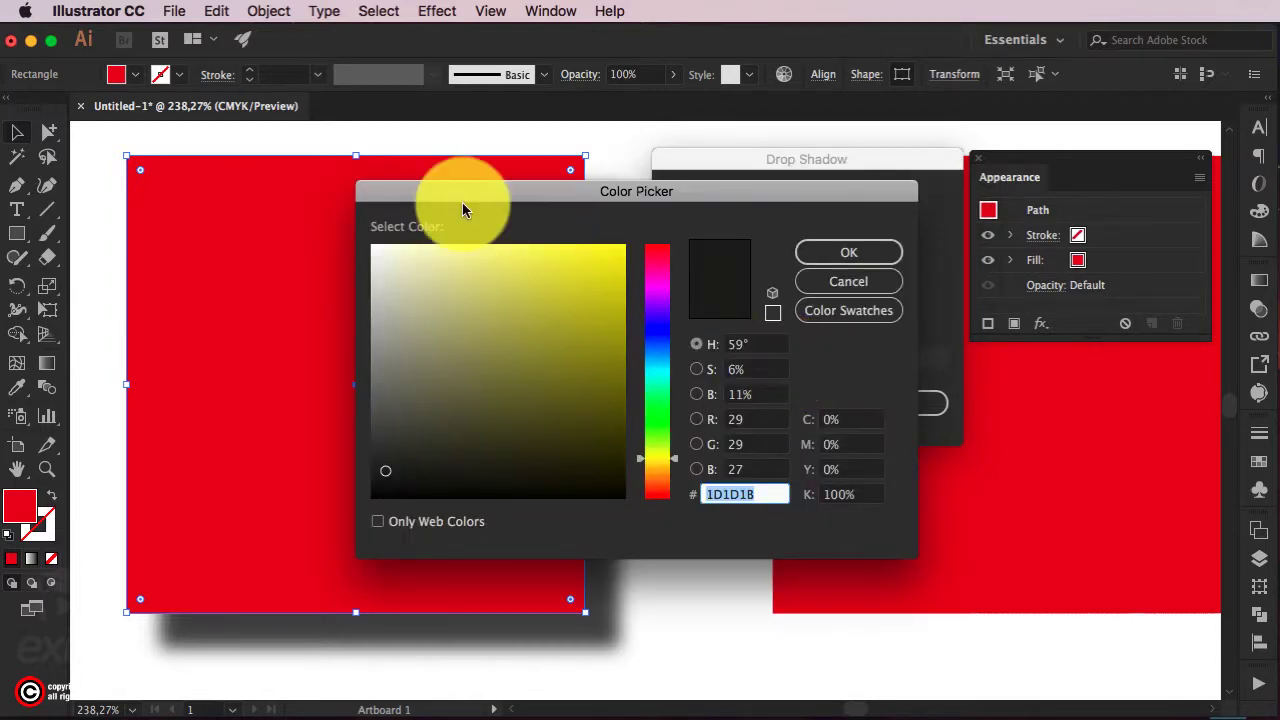
drag(462, 202, 767, 201)
key(super+c)
click(823, 311)
click(905, 270)
click(953, 283)
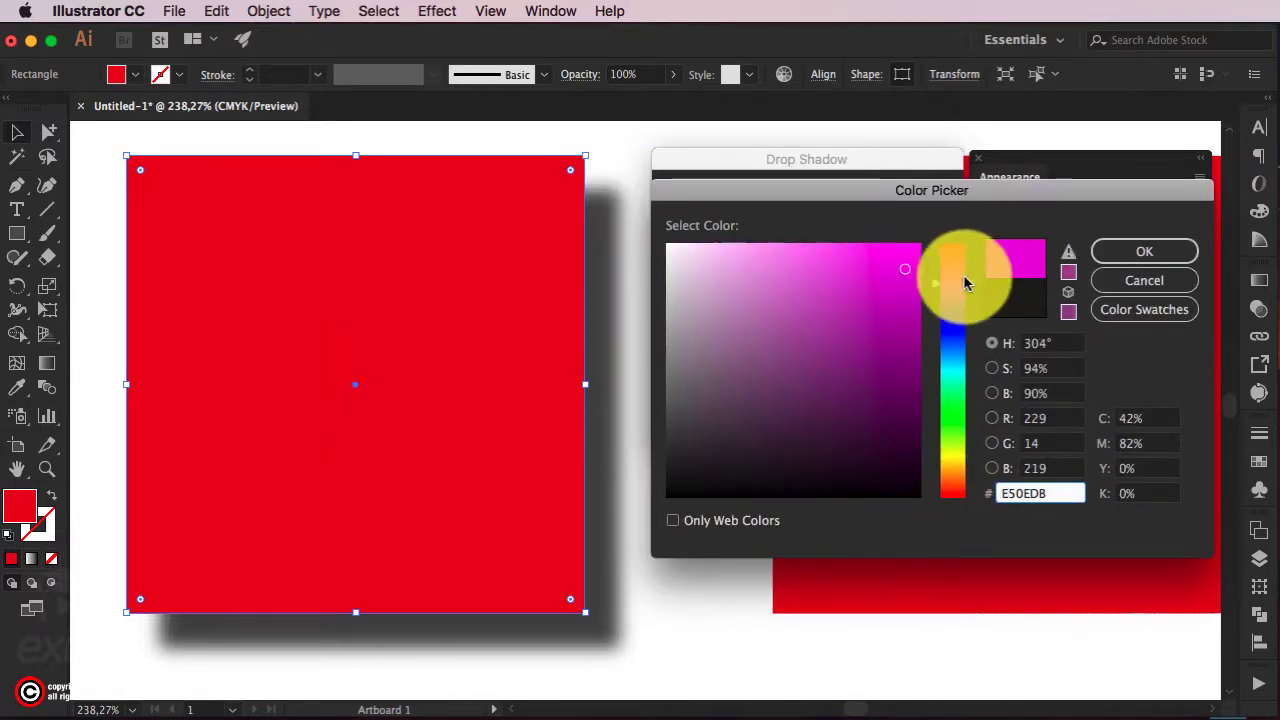
click(1141, 251)
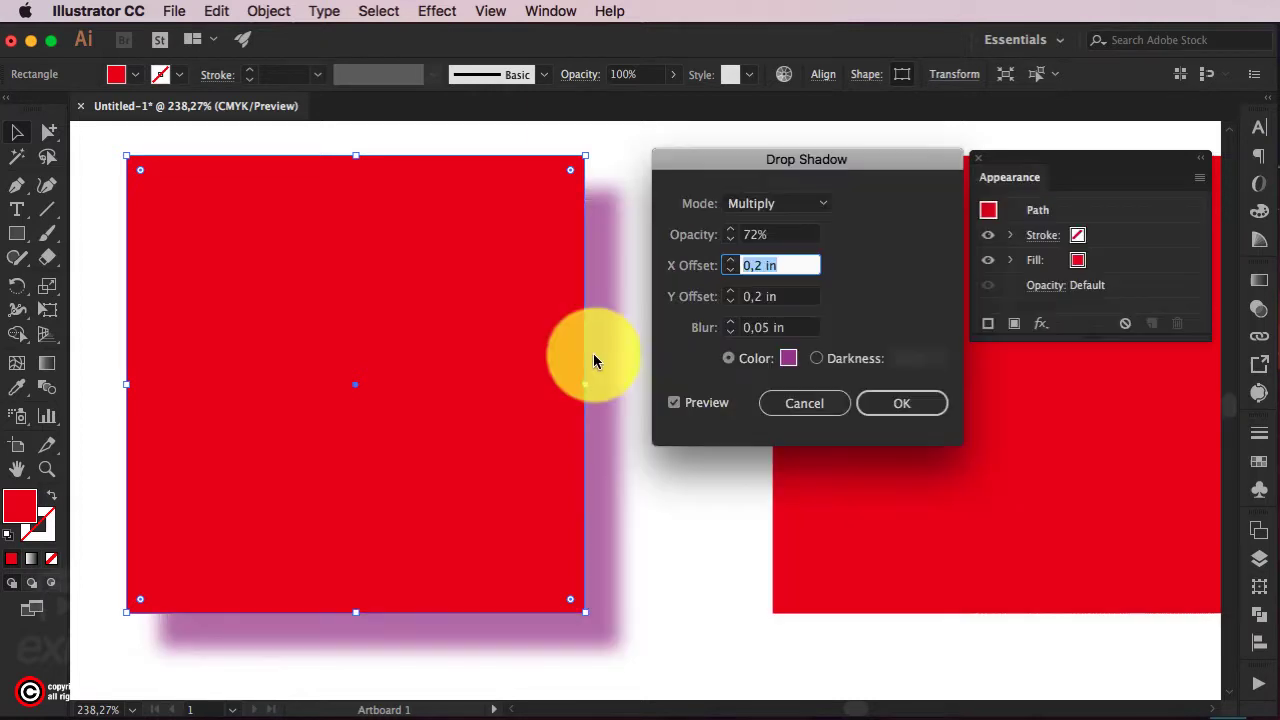
- Set the drop shadow's color to black using the hex value 000000
click(788, 358)
click(1043, 491)
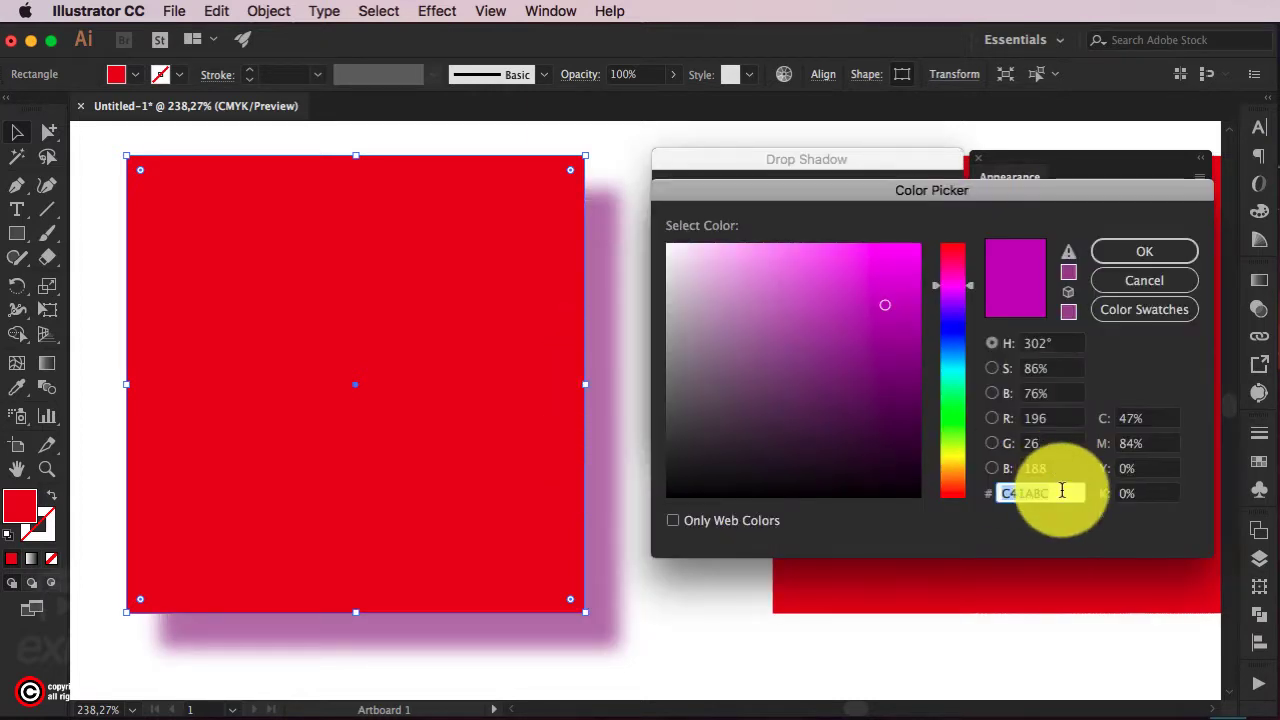
text(000000)
key(Return)
click(905, 403)
click(745, 362)
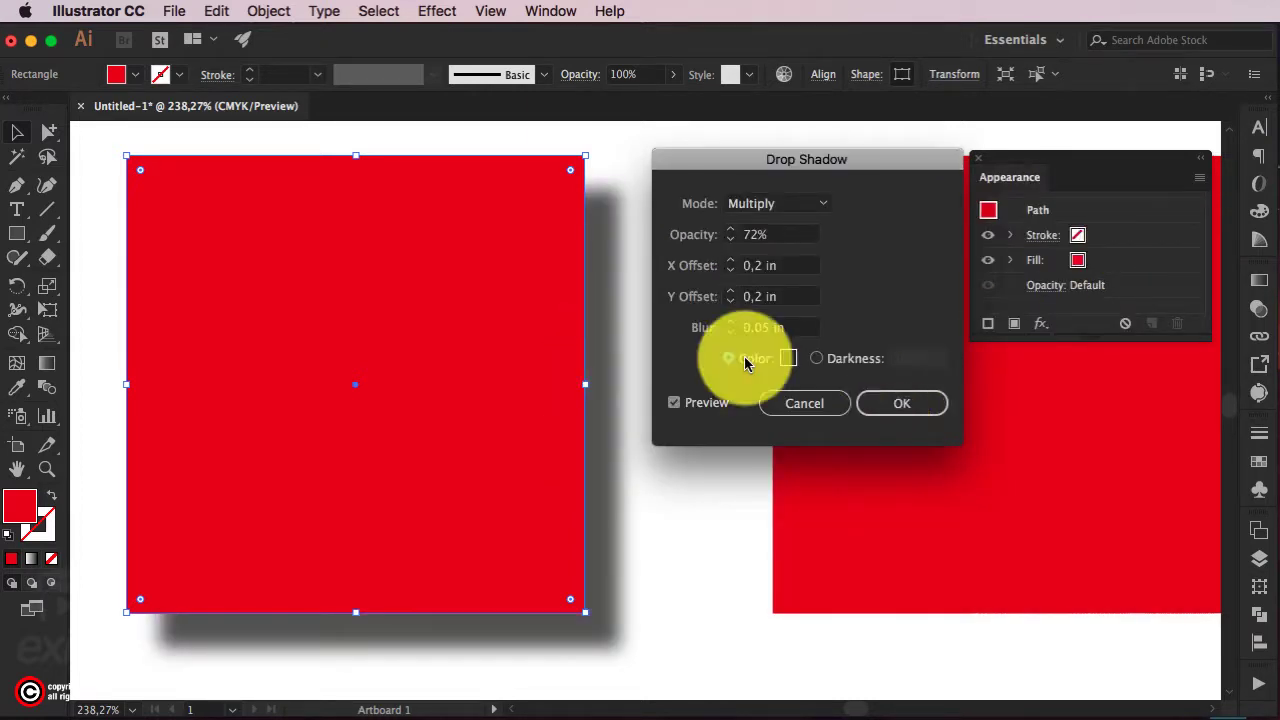
- Switch the drop shadow from Color to Darkness and set the darkness to 80%
click(817, 360)
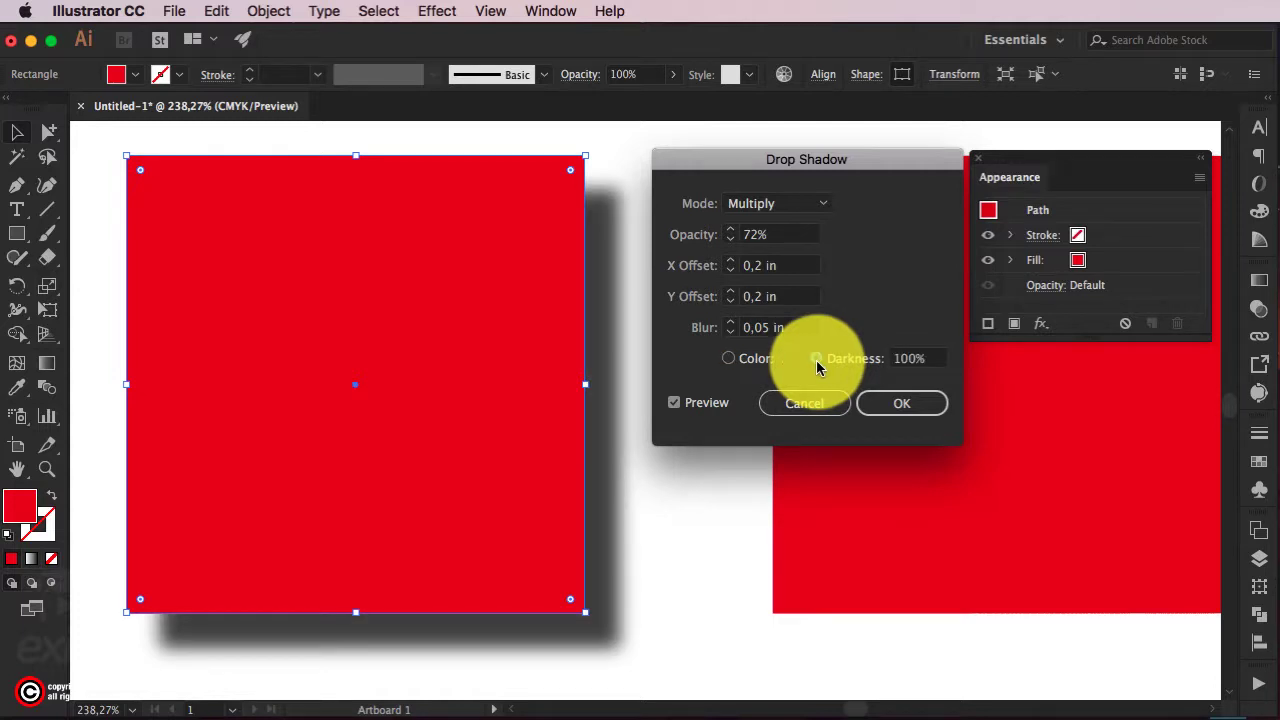
double_click(907, 358)
text(890)
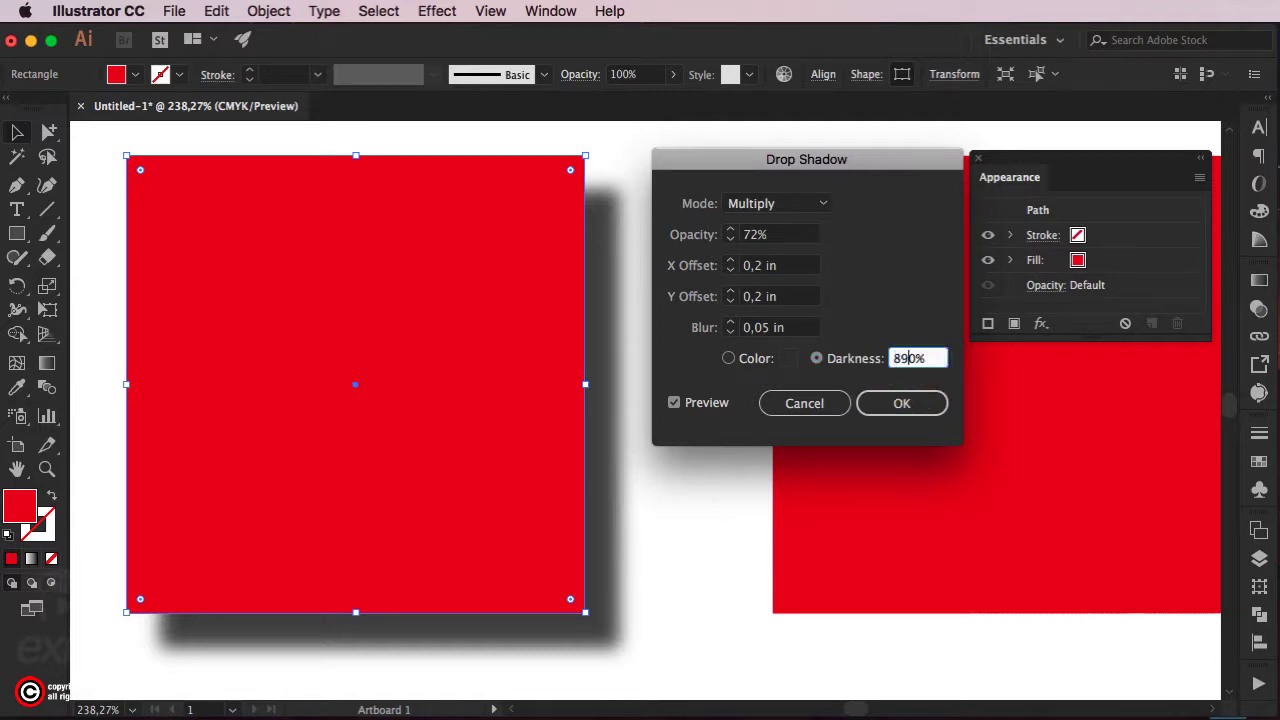
key(BackSpace)
key(BackSpace)
text(0)
key(Tab)
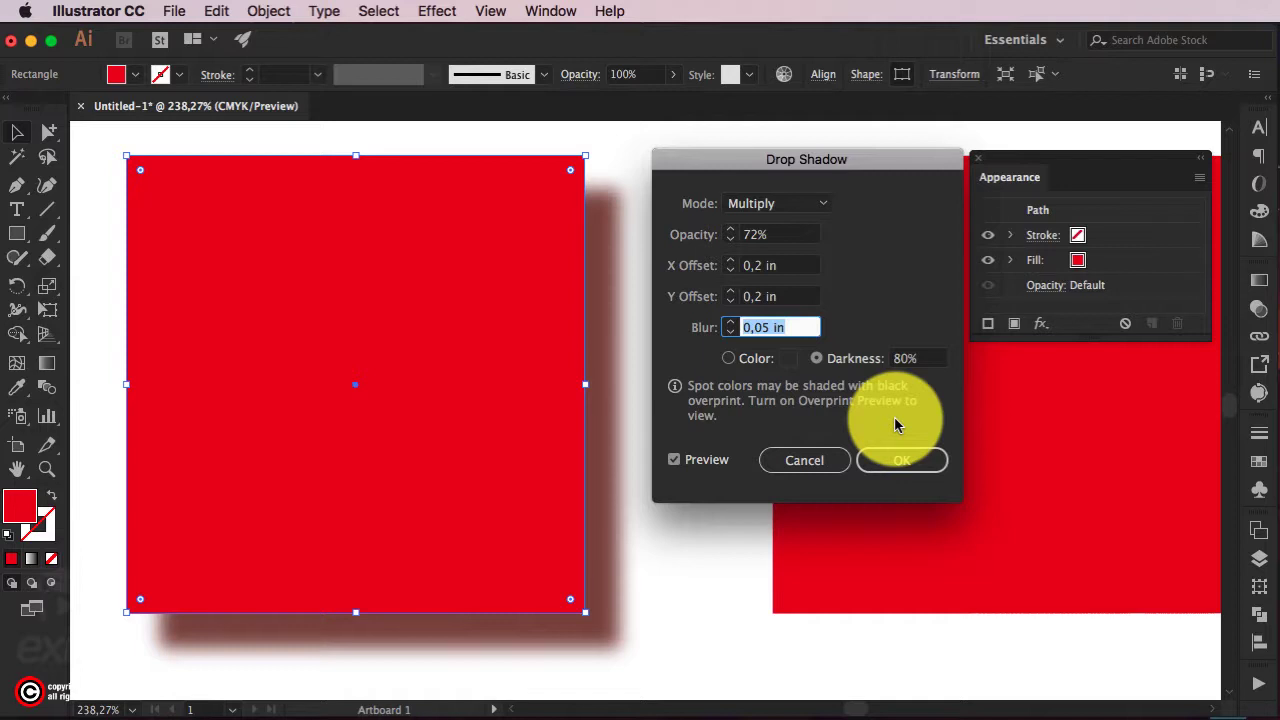
- Lower the drop shadow's darkness to 30% and then to 10%
double_click(905, 358)
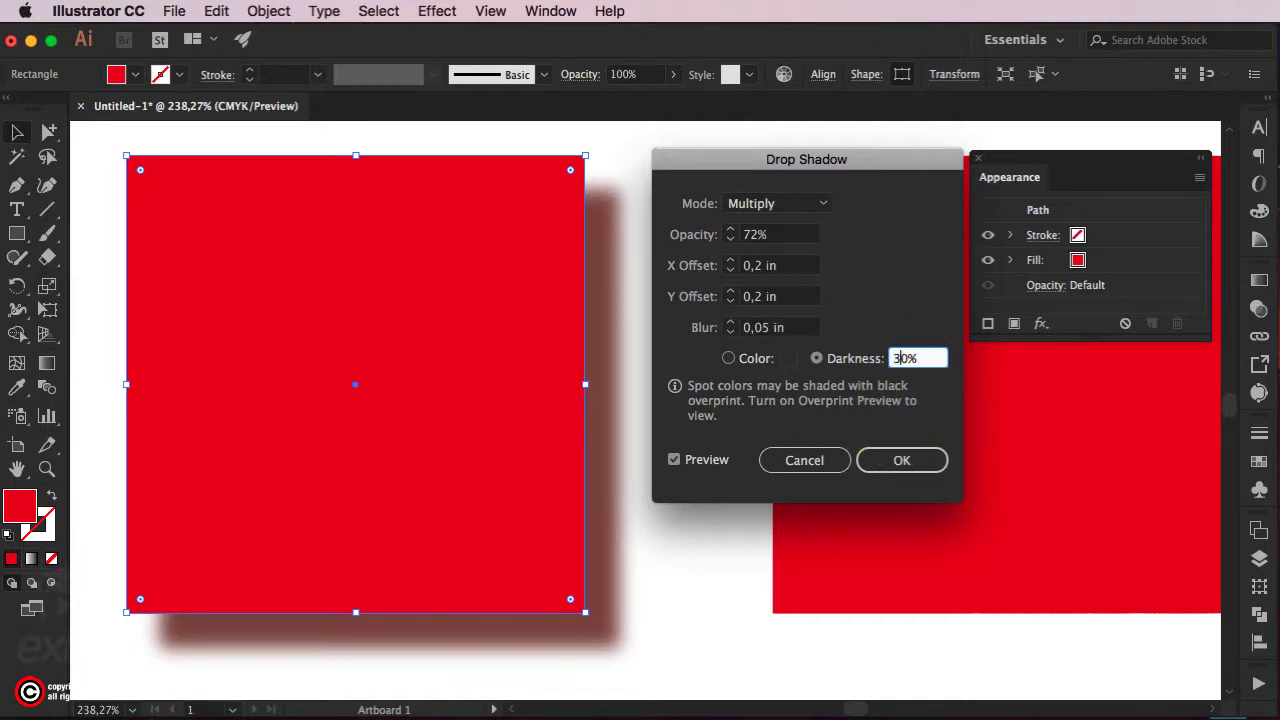
text(30)
click(810, 327)
key(Tab)
text(10)
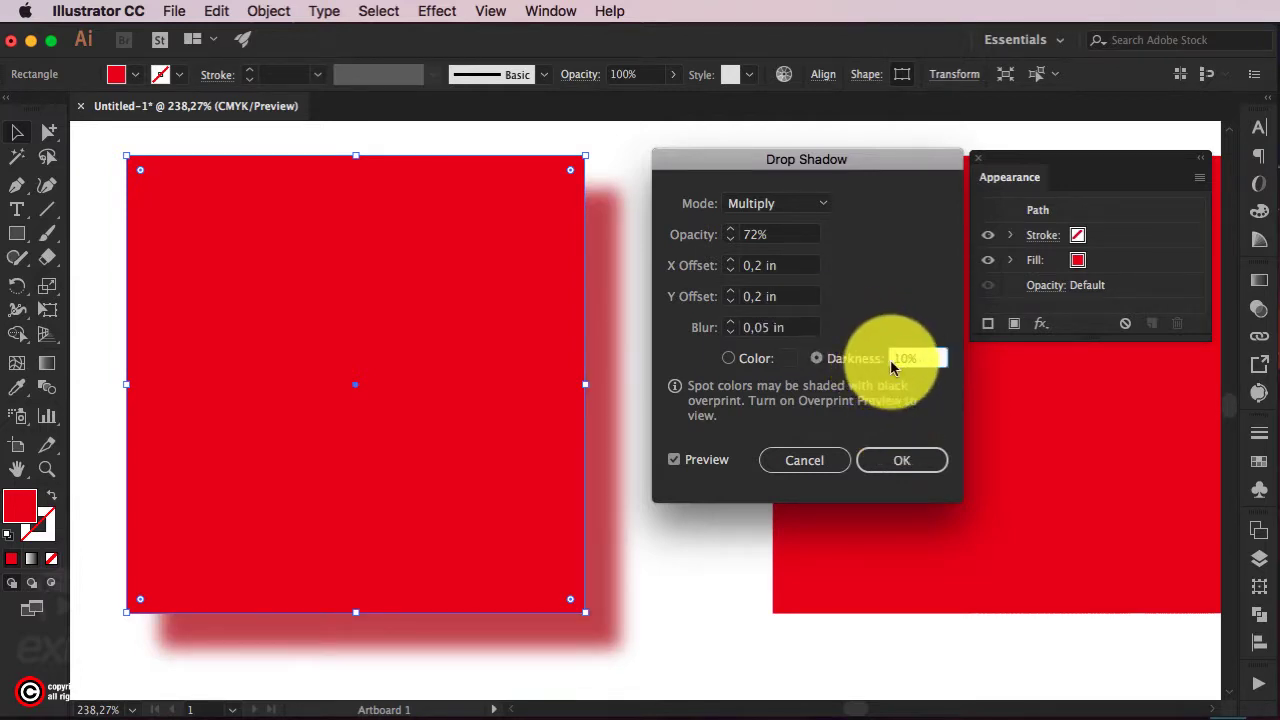
key(shift+Tab)
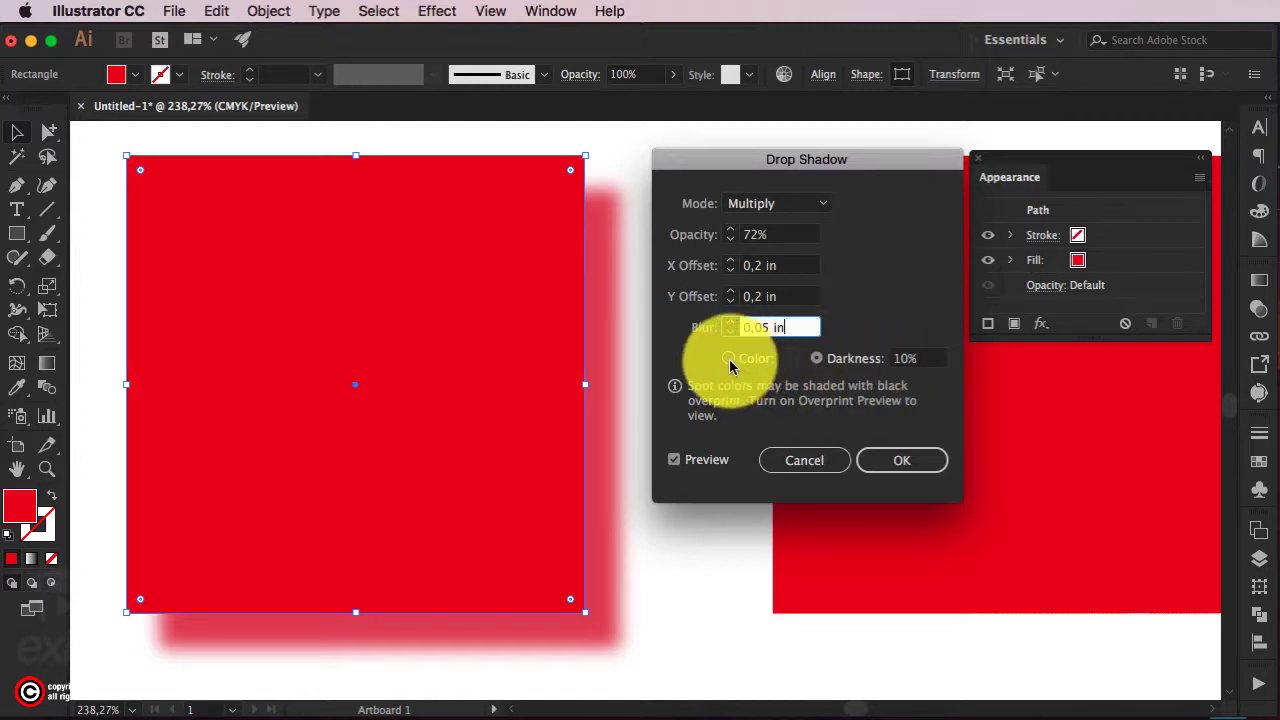
- Switch the shadow from Darkness back to Color and apply the Drop Shadow effect
click(729, 358)
click(913, 410)
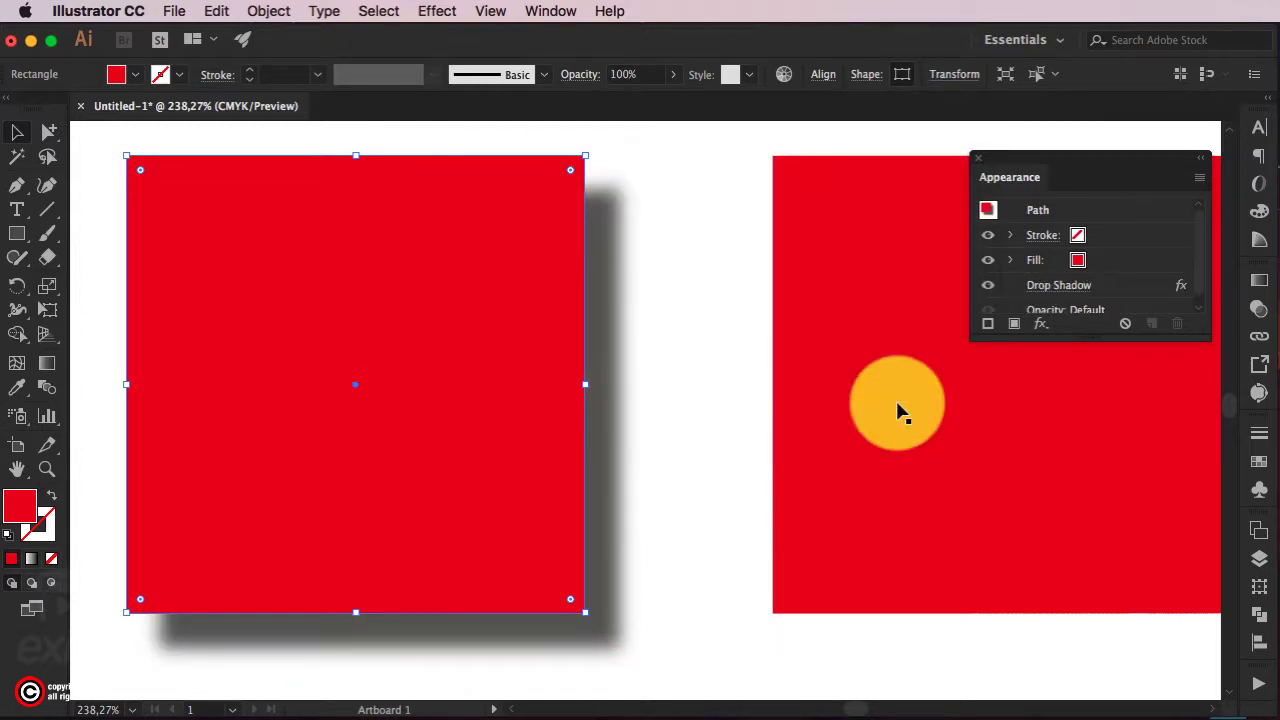
- Select the second red square, then reposition and enlarge the floating Appearance panel
click(748, 387)
click(583, 386)
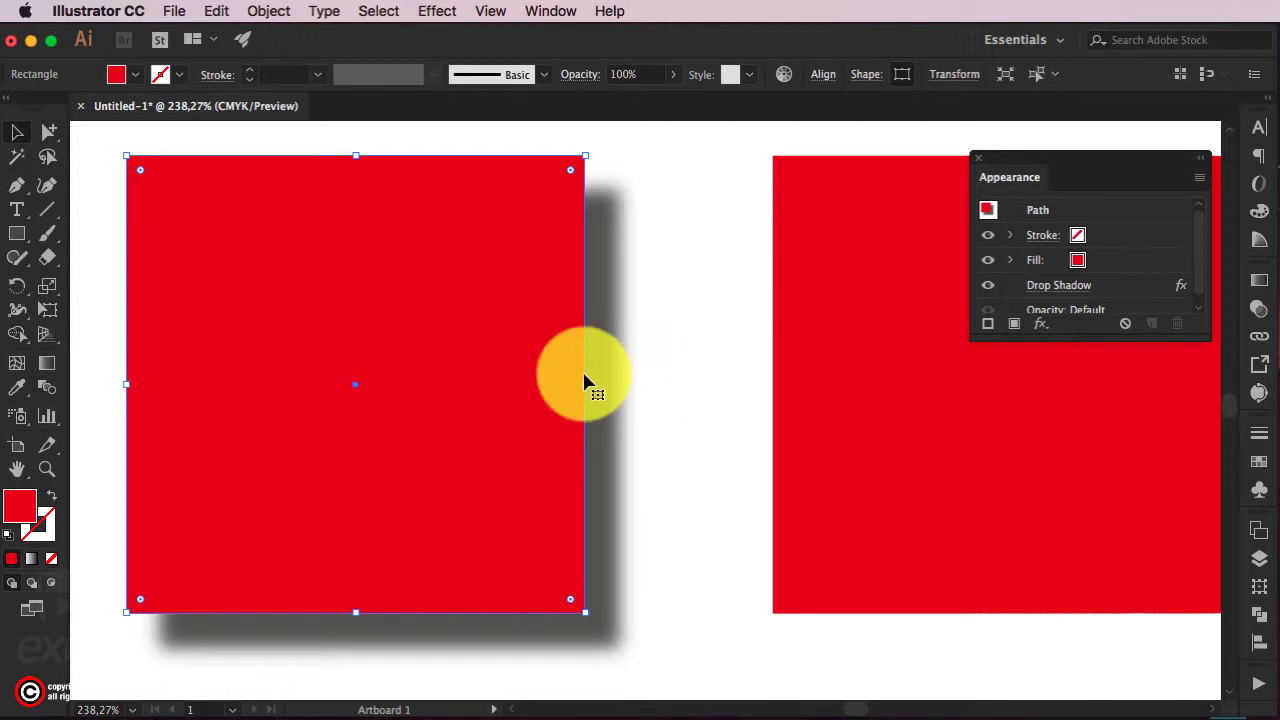
click(823, 363)
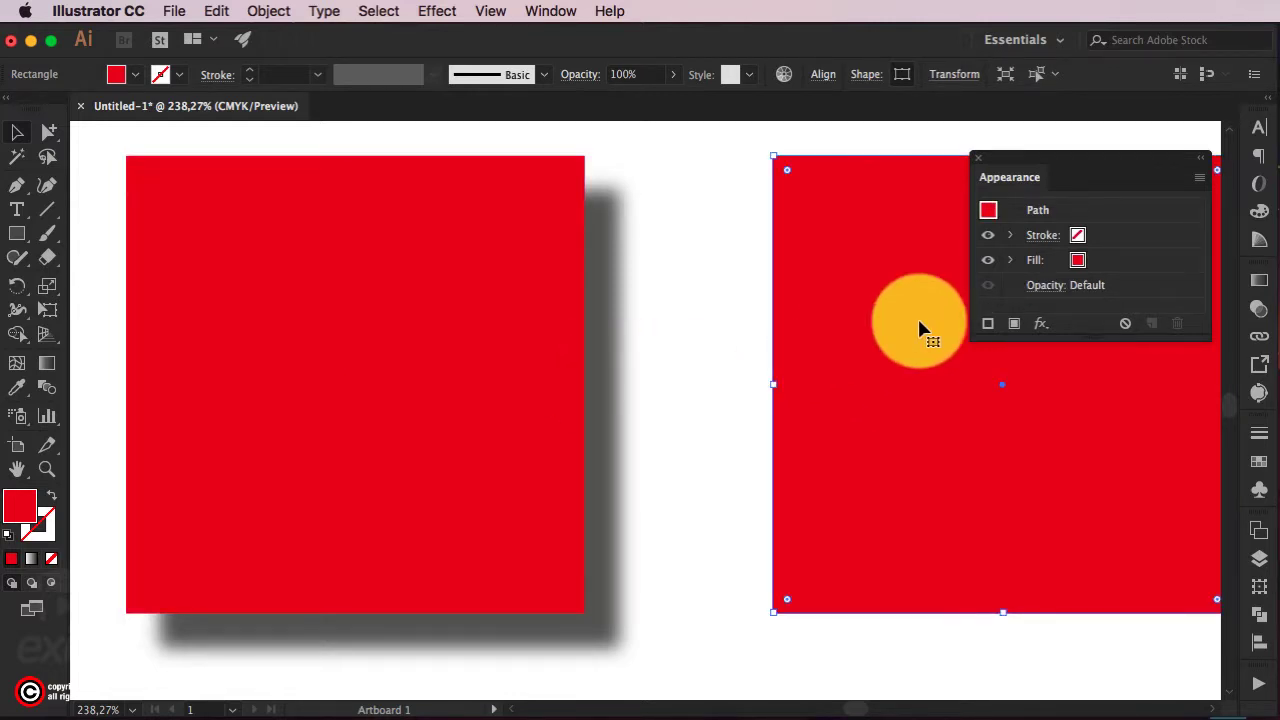
scroll(920, 331, right, 5)
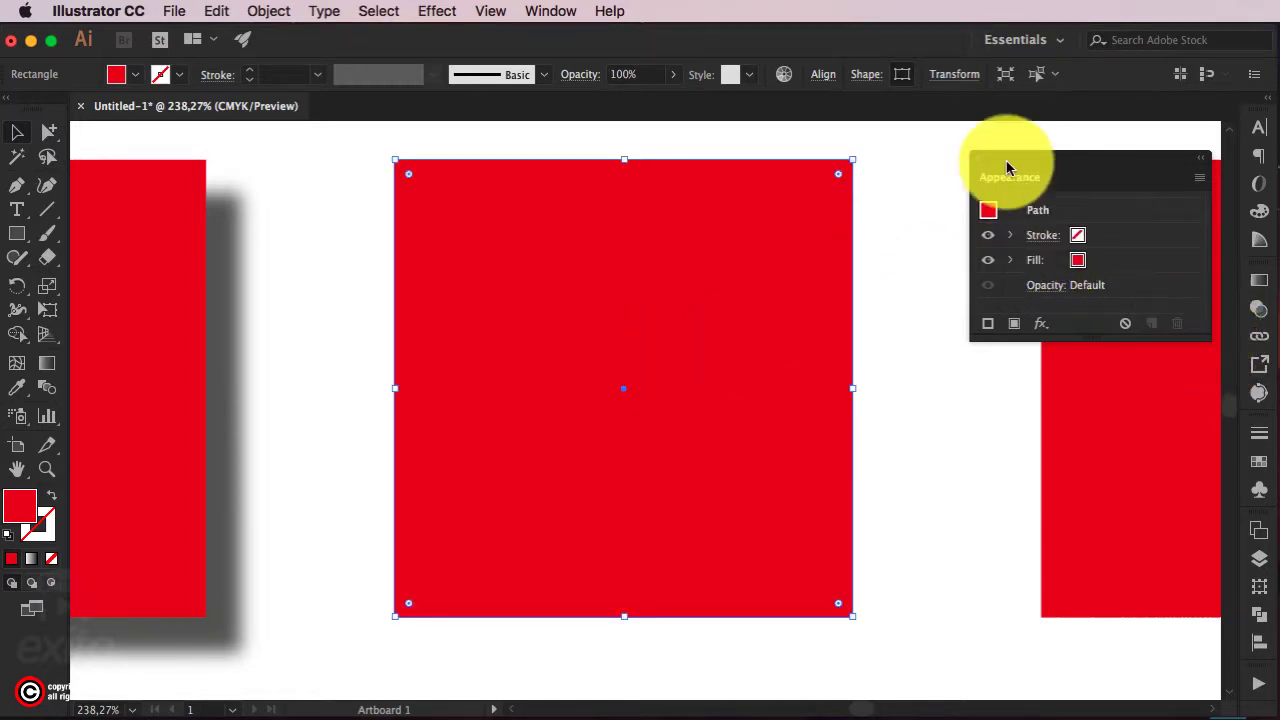
drag(1008, 178, 1011, 155)
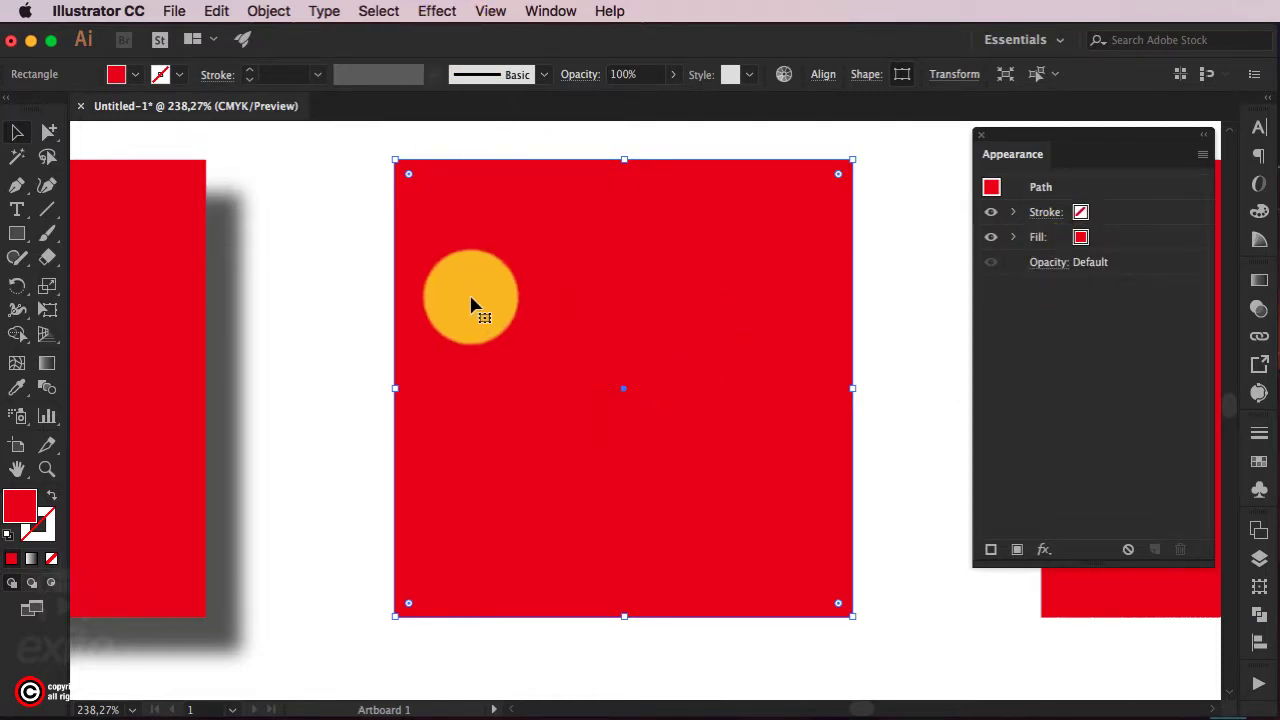
- Select the first square and toggle its Drop Shadow effect's visibility off and back on
drag(270, 310, 750, 313)
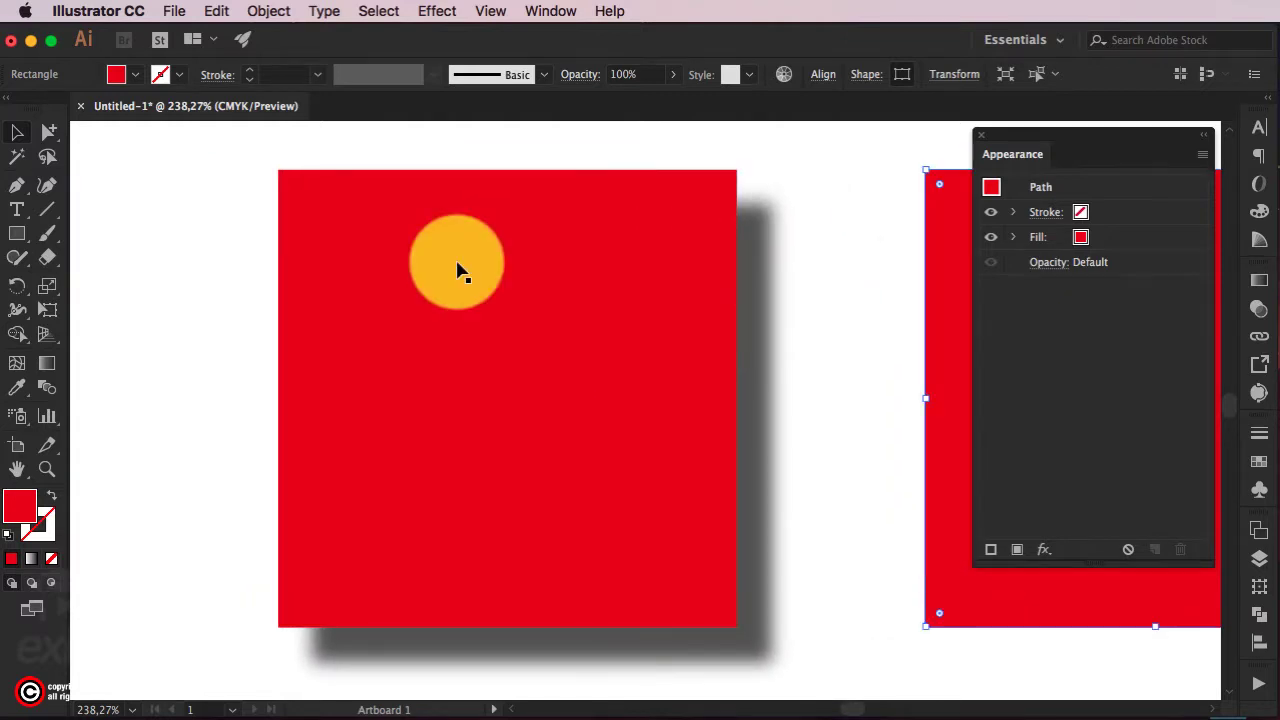
click(457, 271)
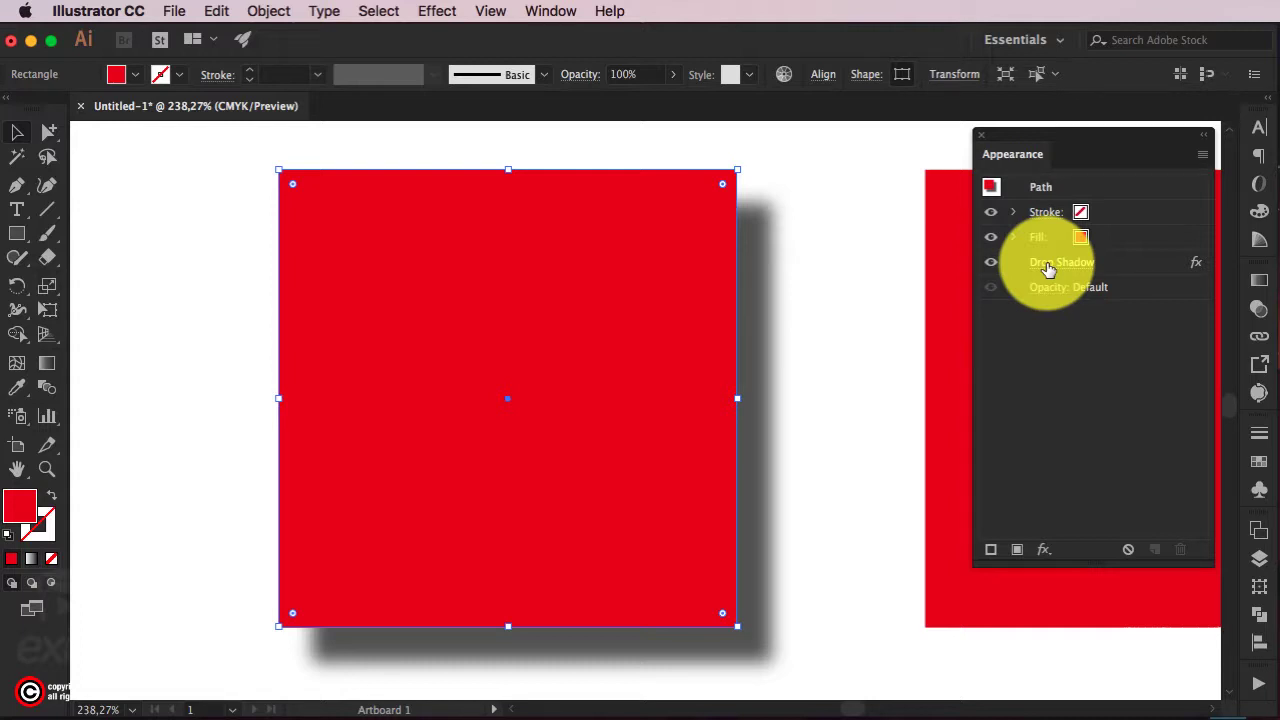
click(990, 266)
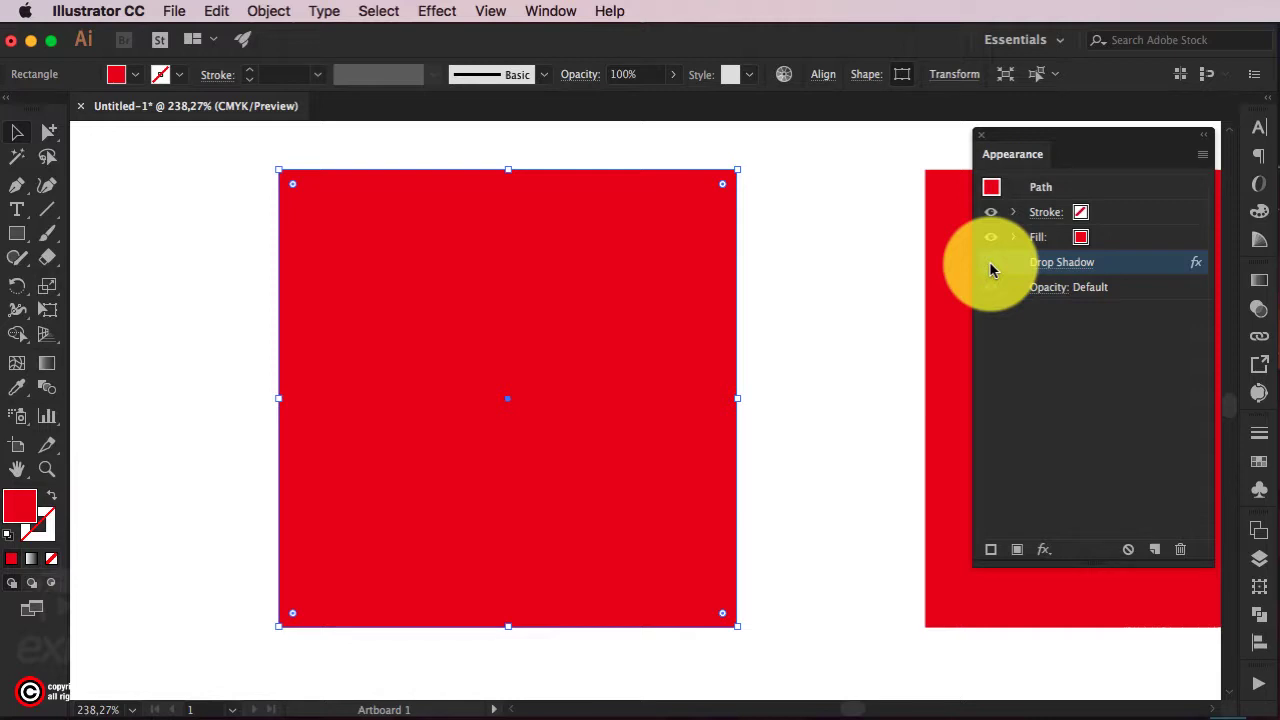
click(990, 265)
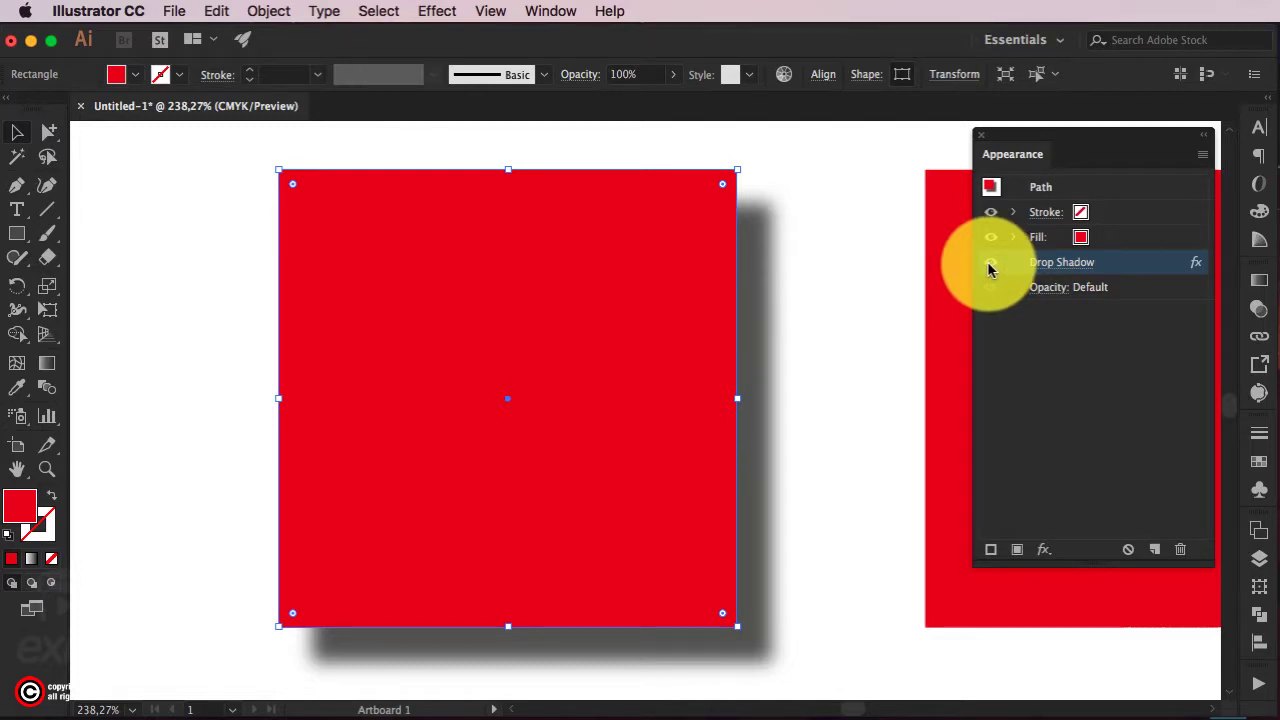
- Reopen the first square's Drop Shadow settings and increase the Y offset so the shadow falls lower
click(1066, 265)
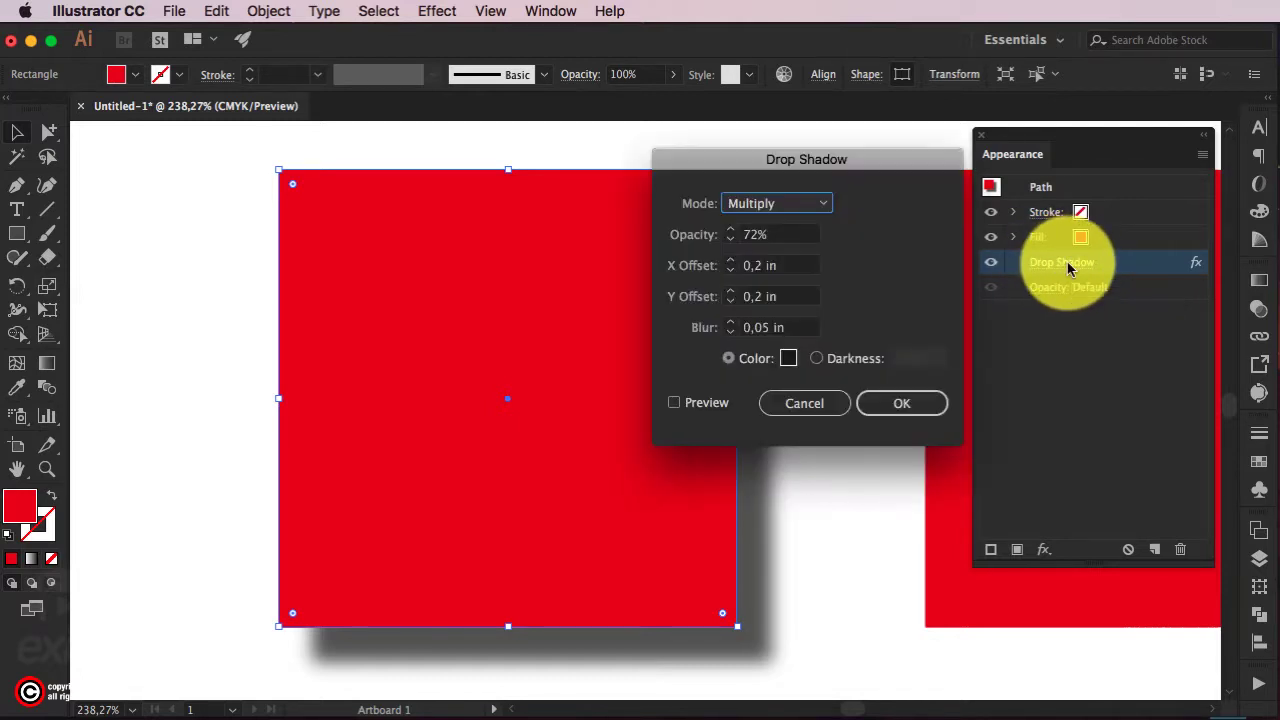
drag(736, 160, 450, 242)
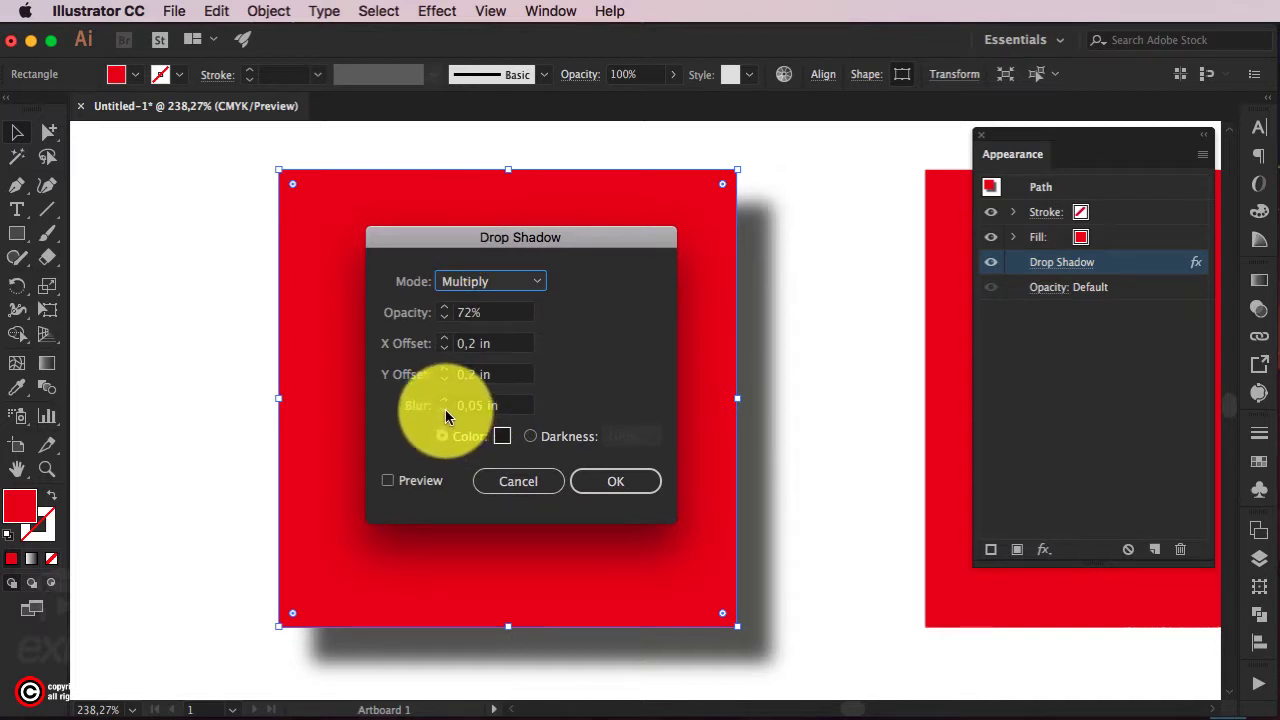
click(445, 374)
text(0)
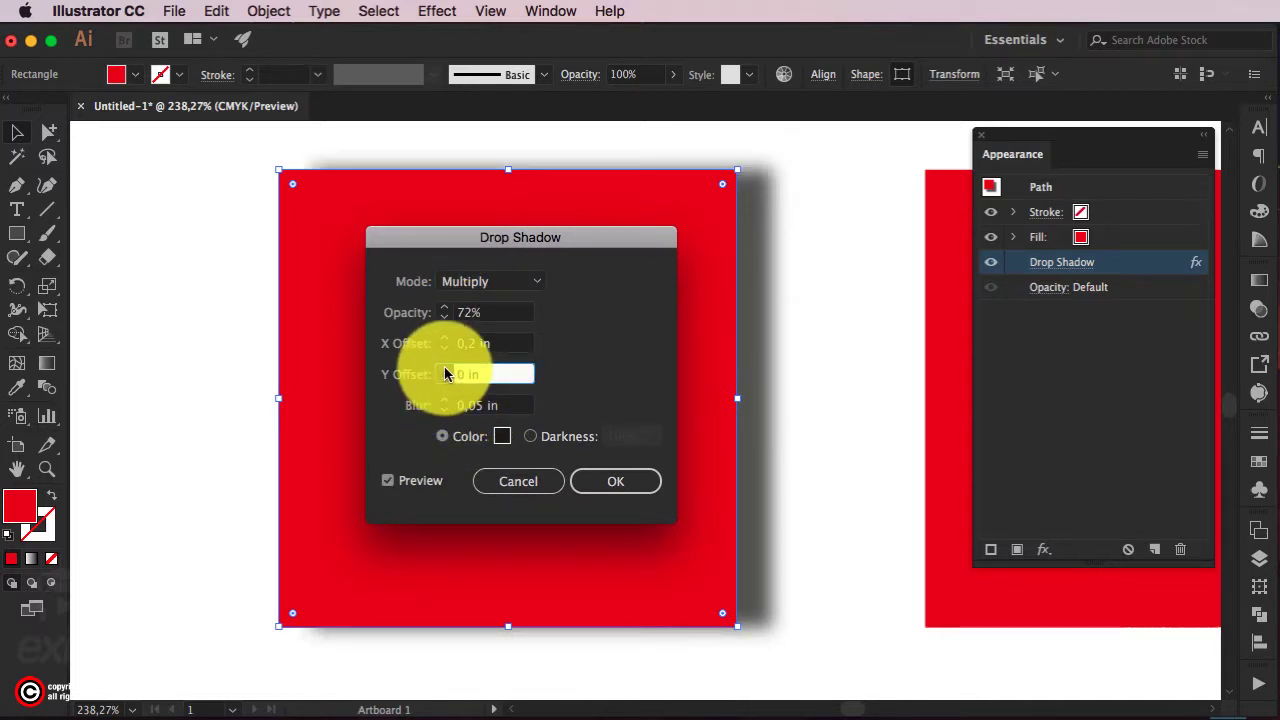
key(Up)
key(Up)
key(Up)
click(615, 480)
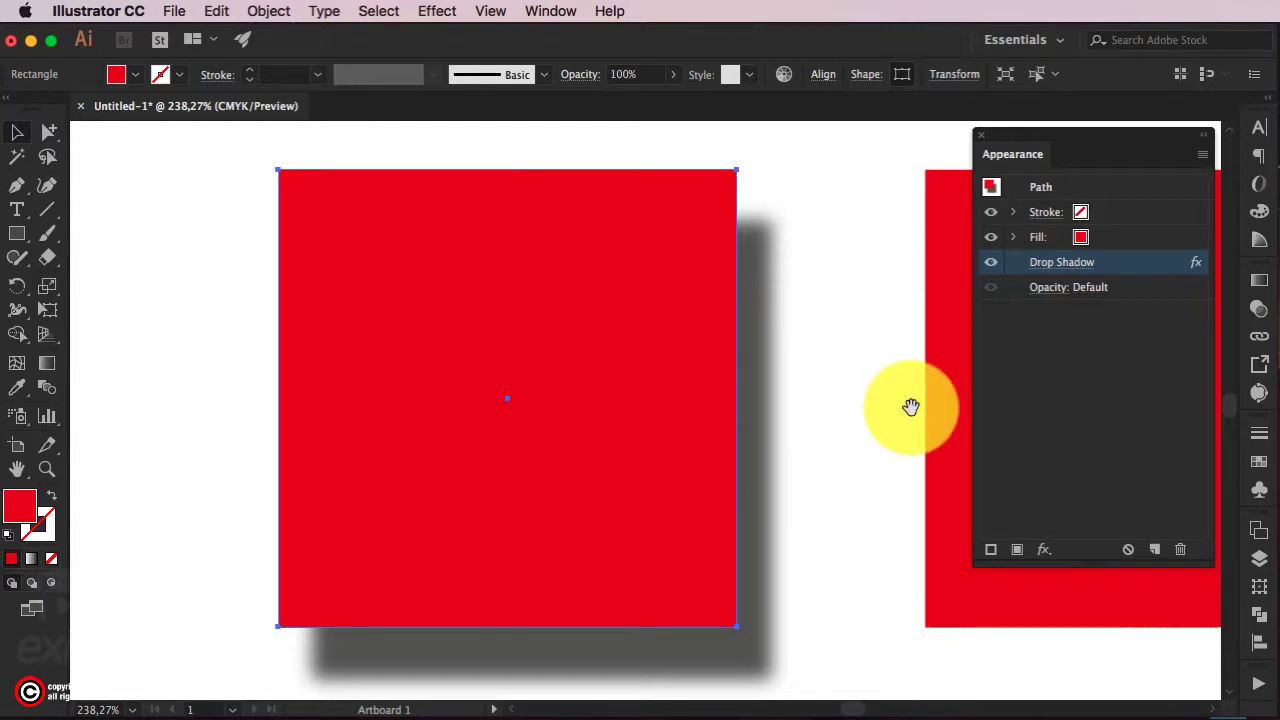
- Start the Stylize Feather effect on the second square and turn on its preview
drag(909, 408, 340, 397)
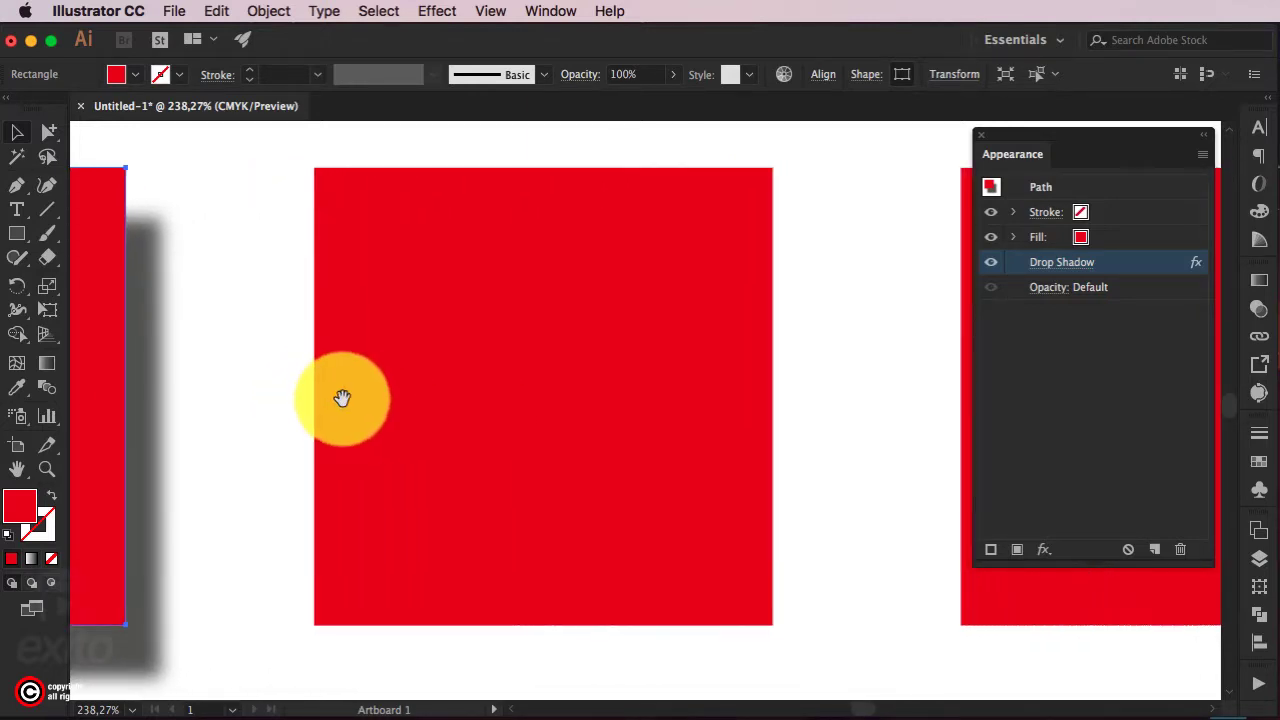
scroll(474, 326, right, 3)
click(338, 355)
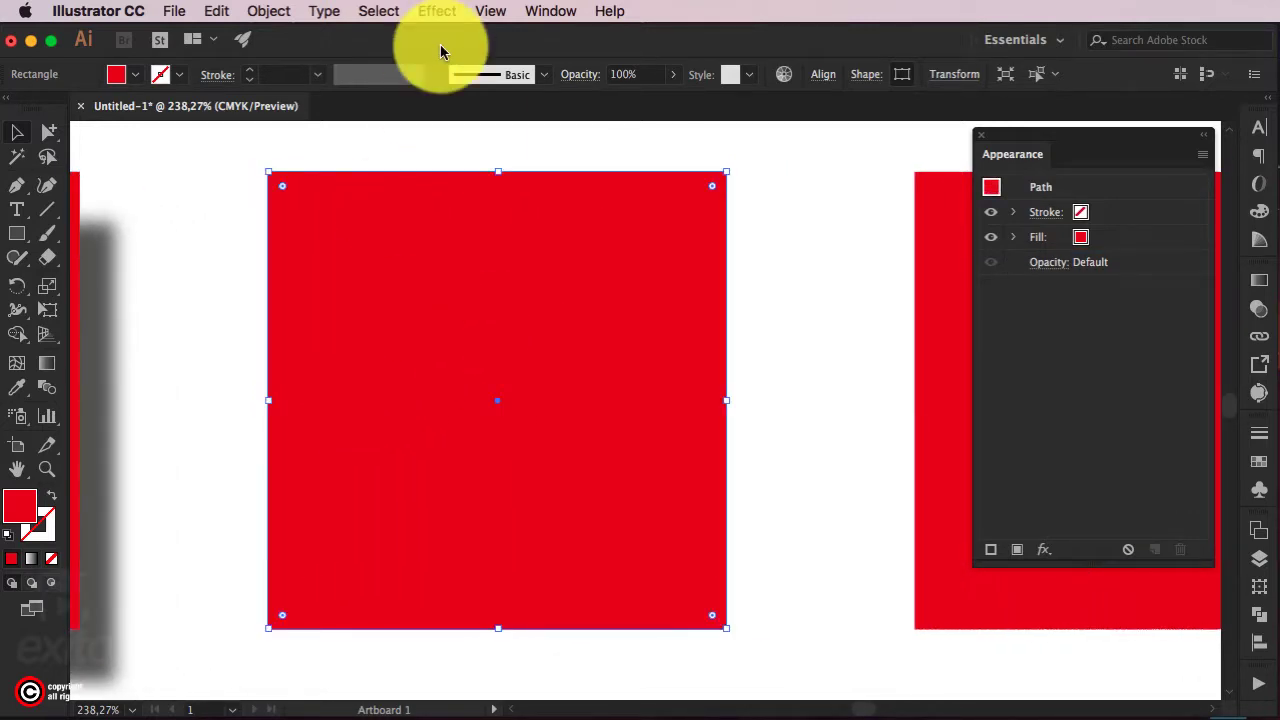
click(434, 10)
mouse_move(470, 268)
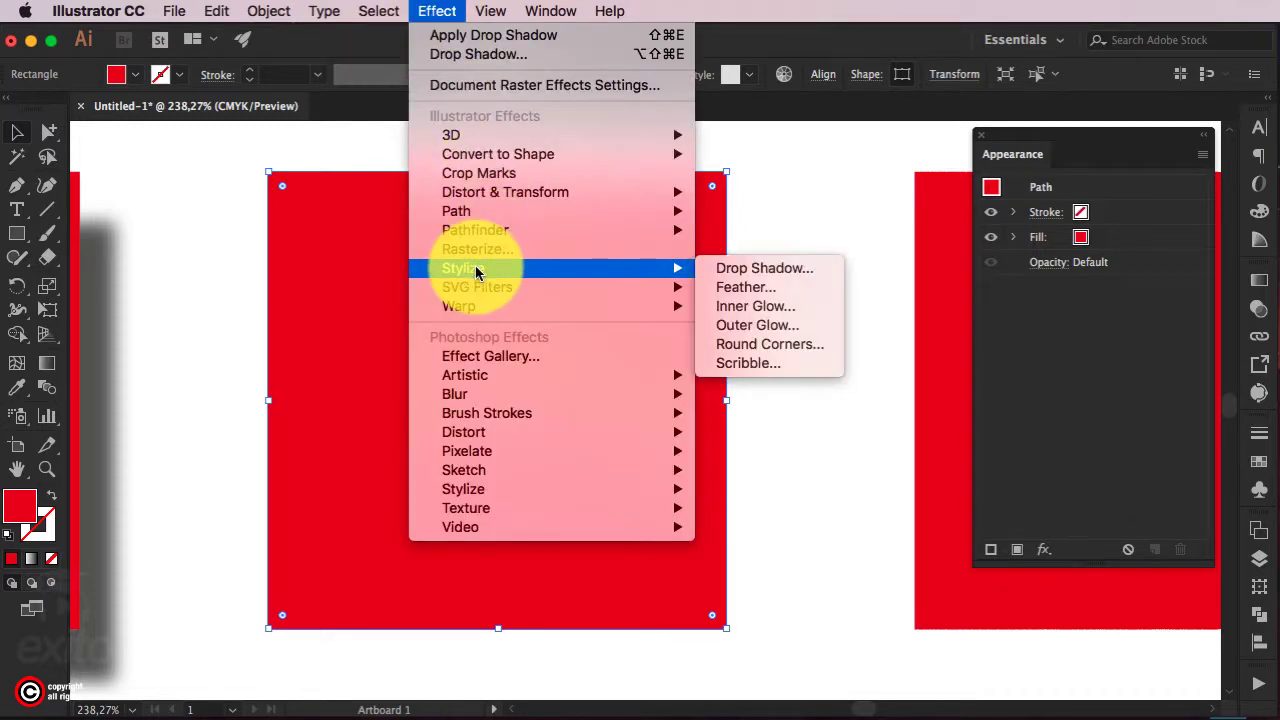
click(768, 288)
drag(559, 406, 499, 374)
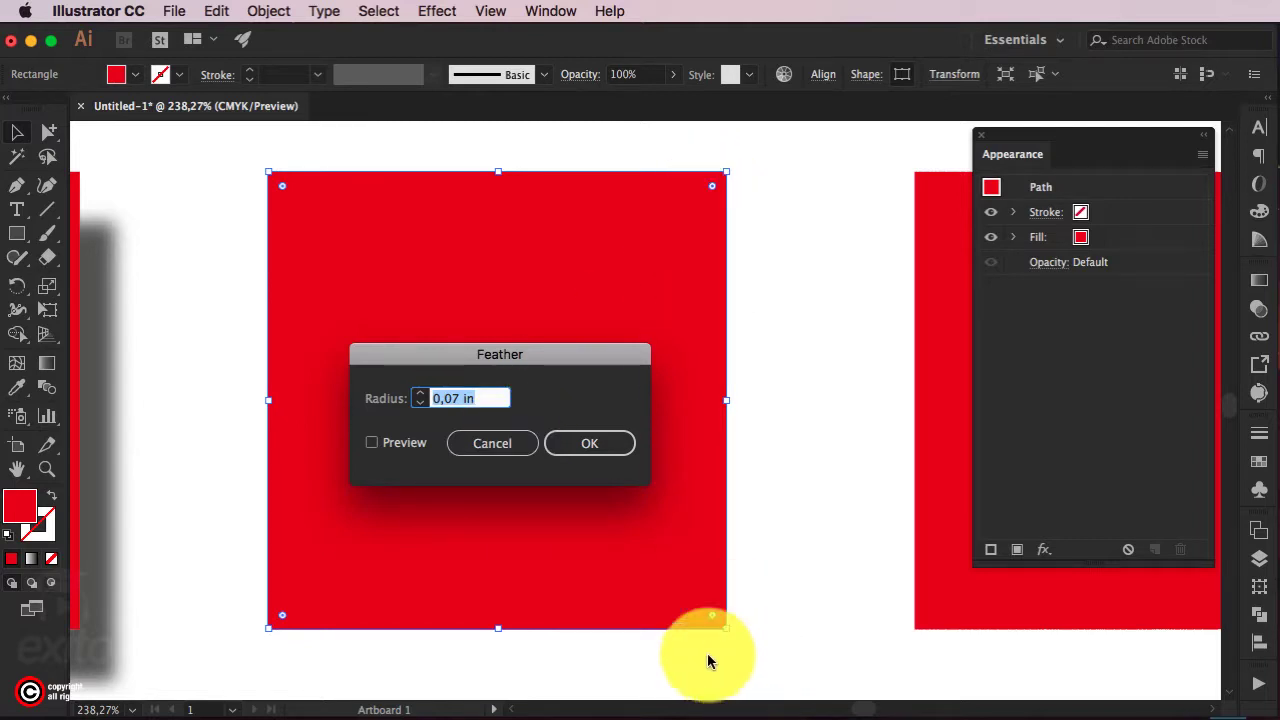
click(373, 444)
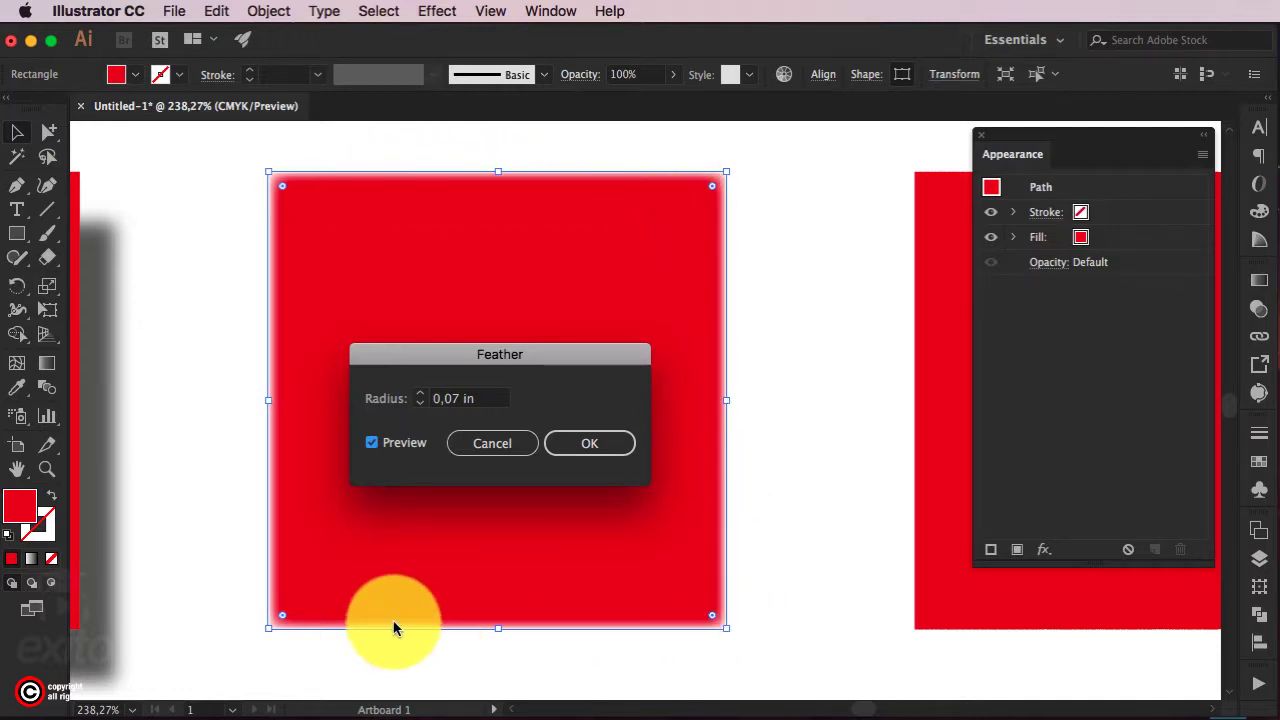
- Raise the feather radius to 0,4 in, fine-tune it up and down, and apply the effect
click(420, 394)
click(420, 394)
click(420, 394)
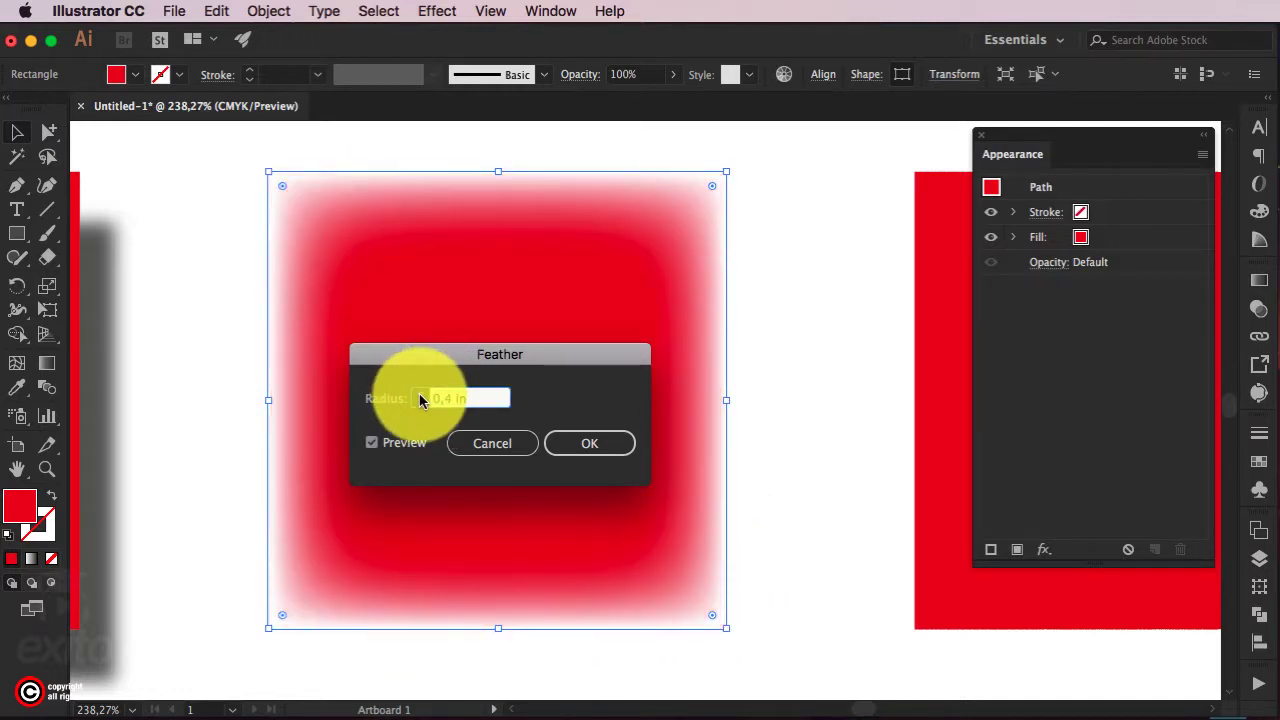
click(420, 394)
click(420, 403)
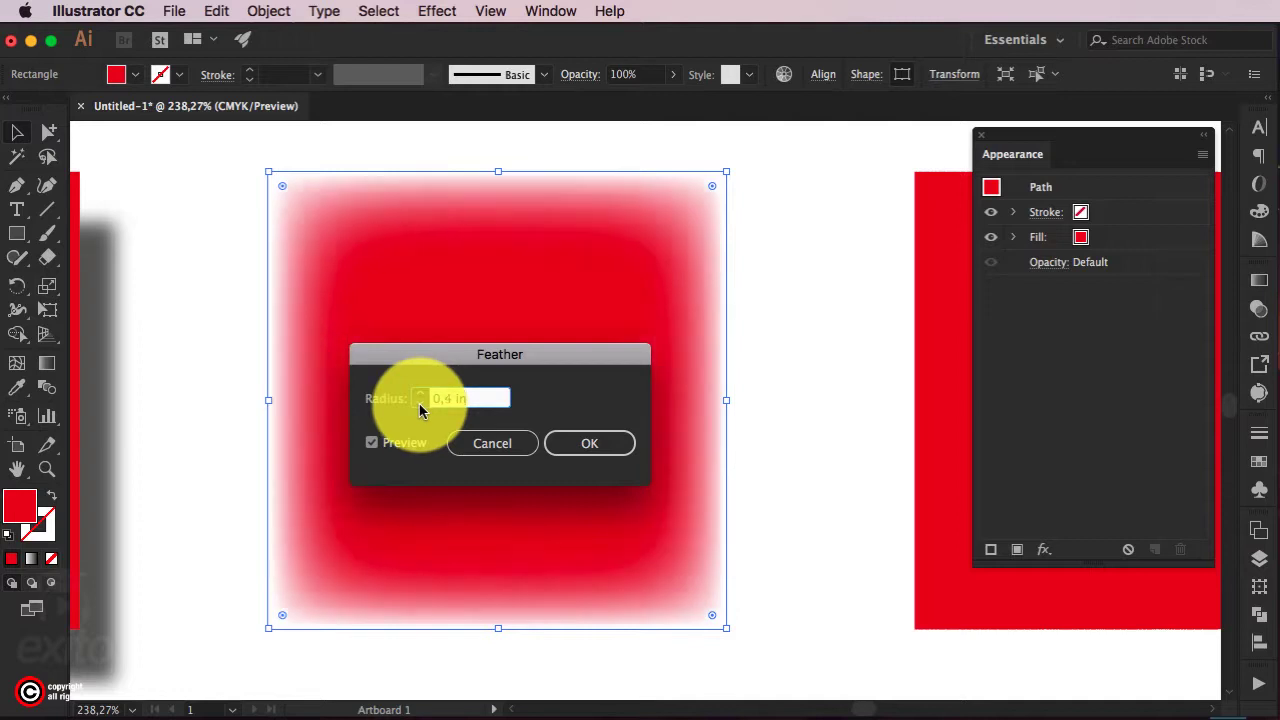
click(420, 403)
click(421, 395)
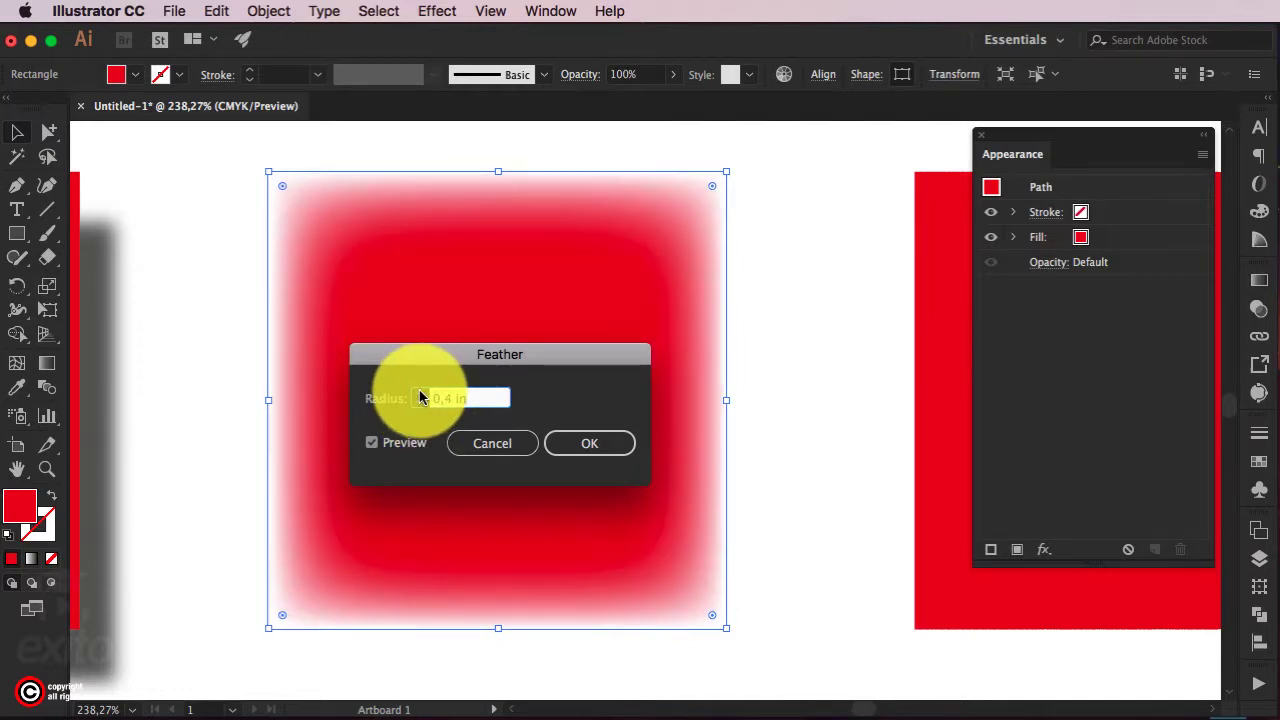
click(418, 405)
key(Return)
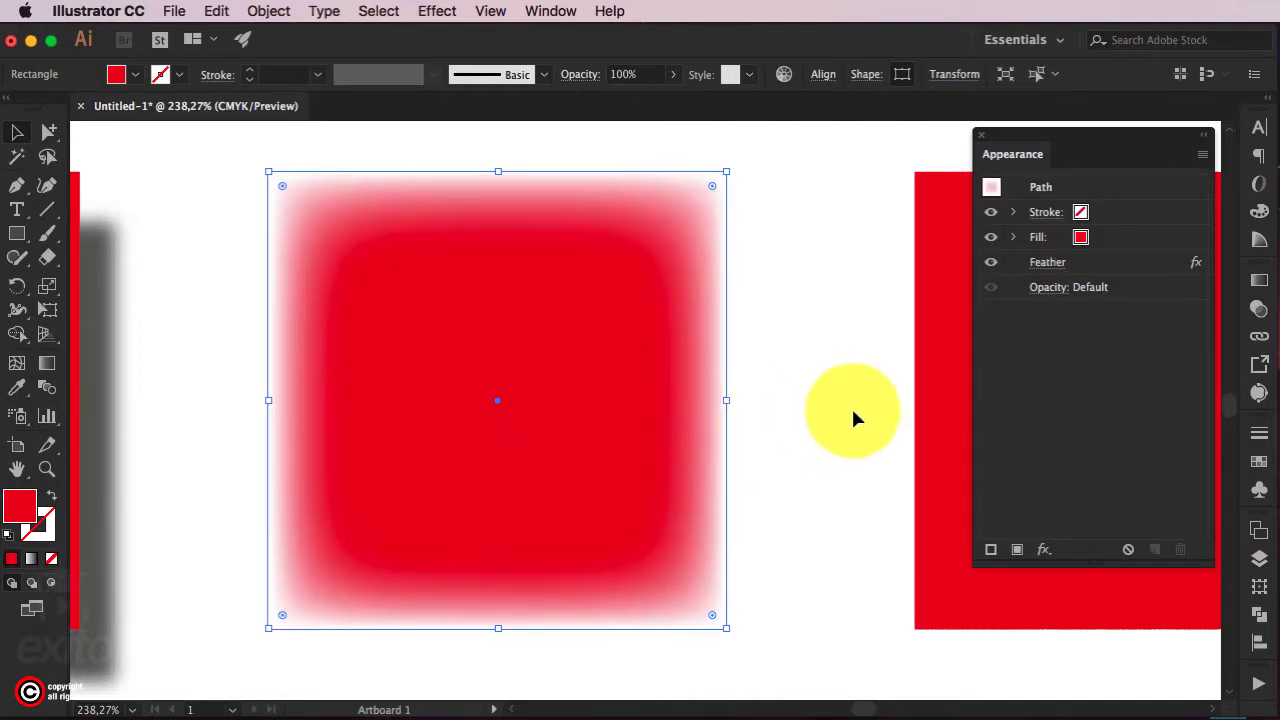
- Start the Stylize Inner Glow effect on the third square with the preview turned on
click(851, 417)
drag(880, 400, 212, 407)
click(380, 340)
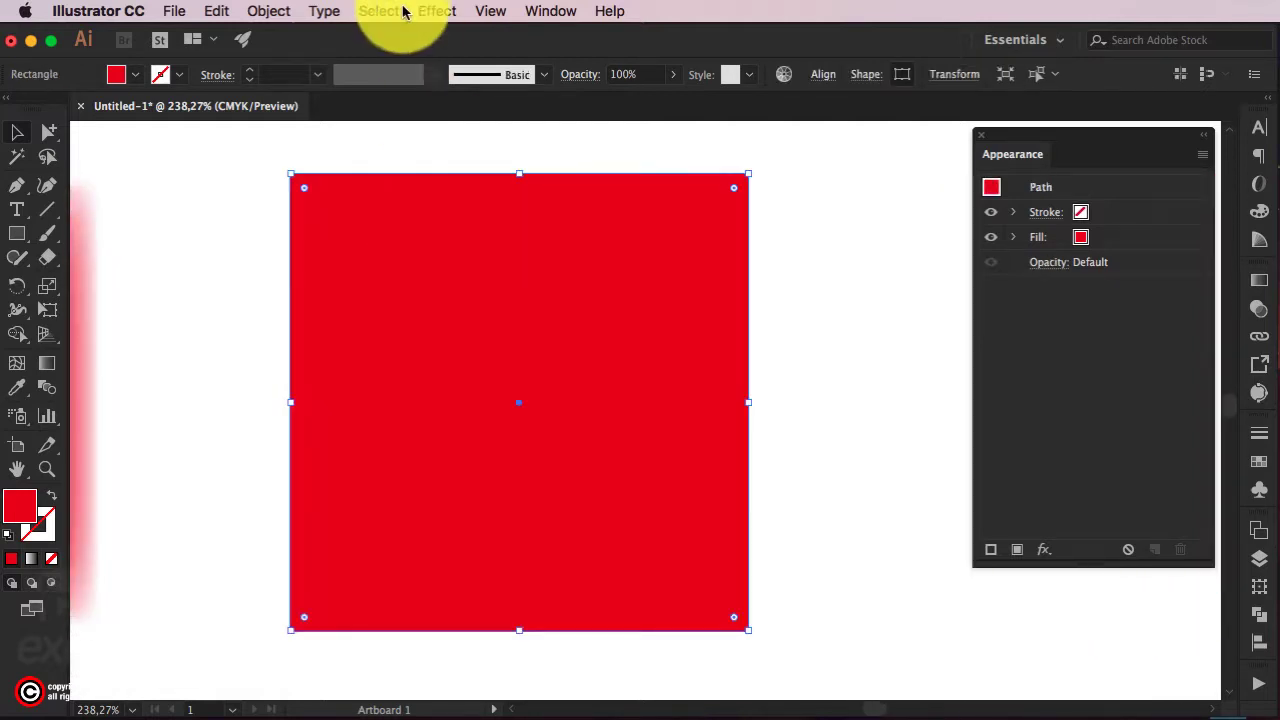
click(440, 10)
mouse_move(463, 268)
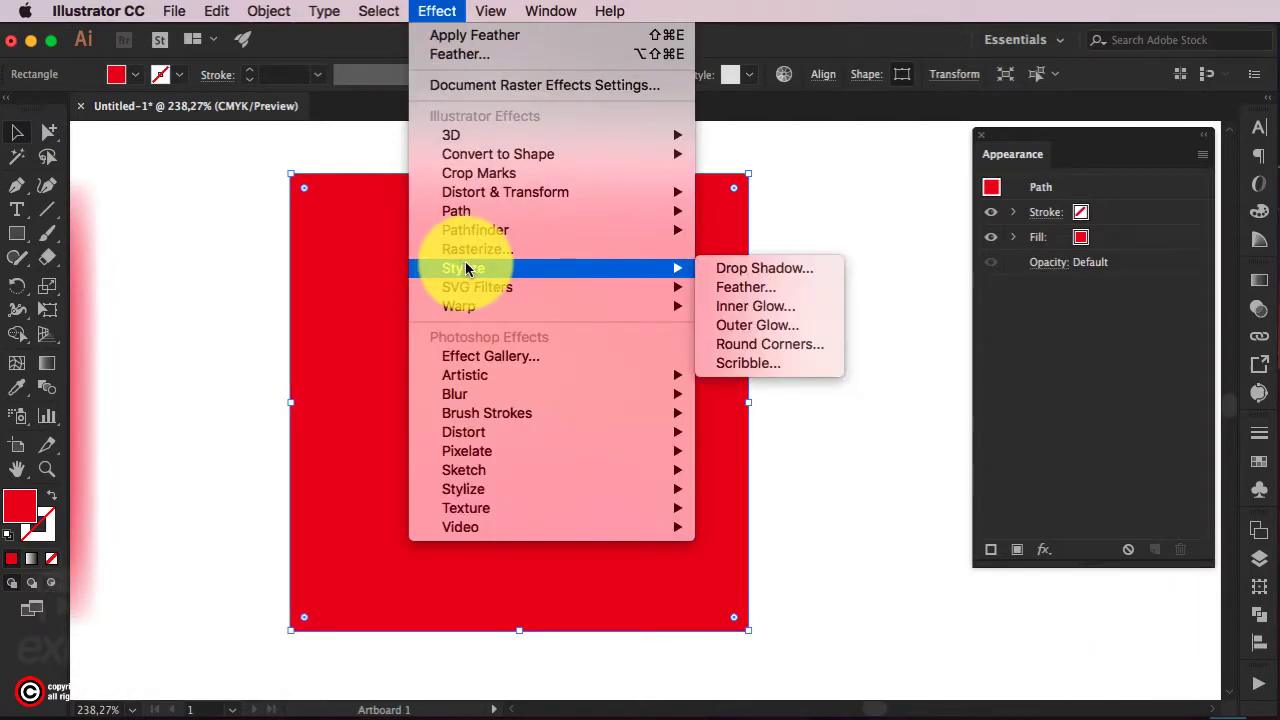
click(746, 309)
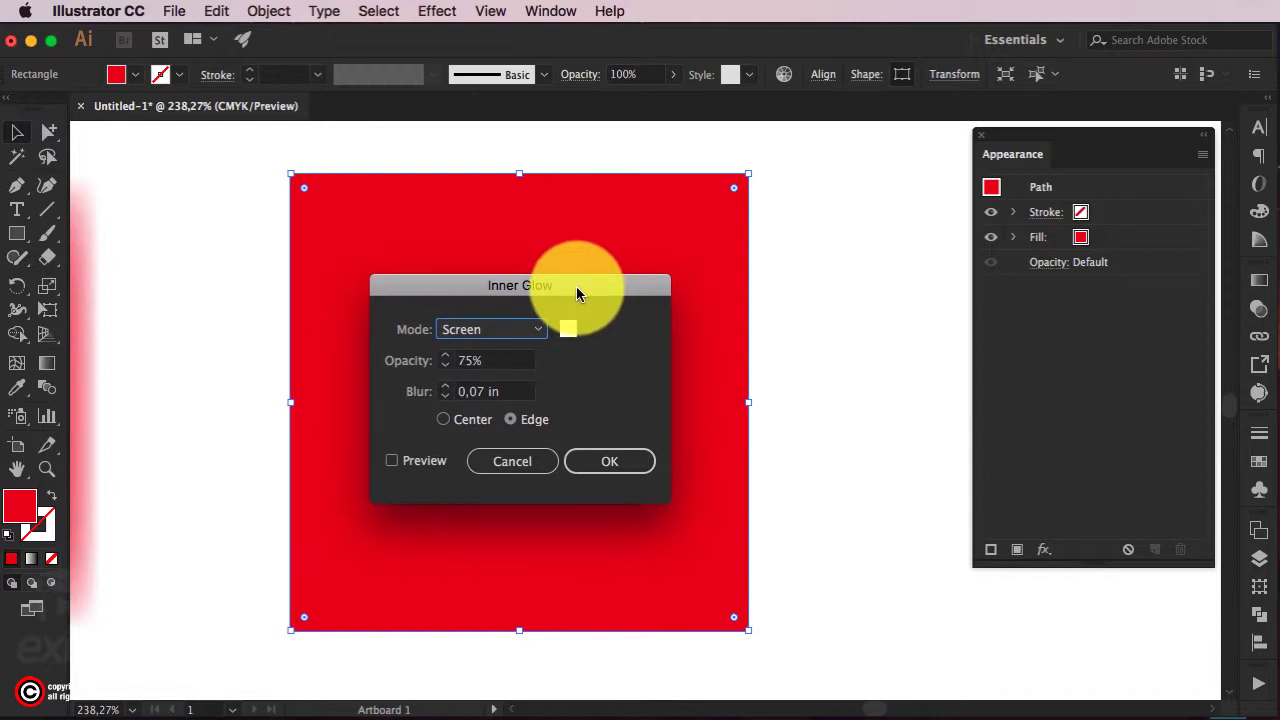
click(412, 462)
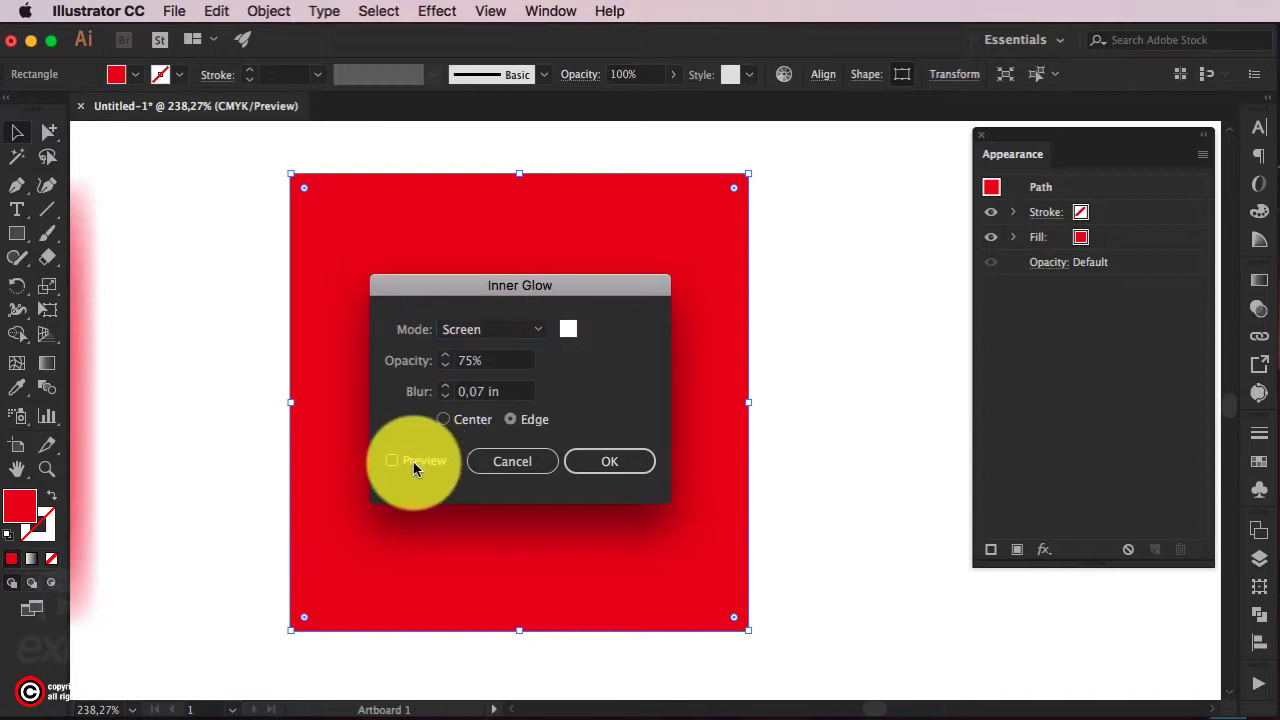
drag(440, 285, 440, 342)
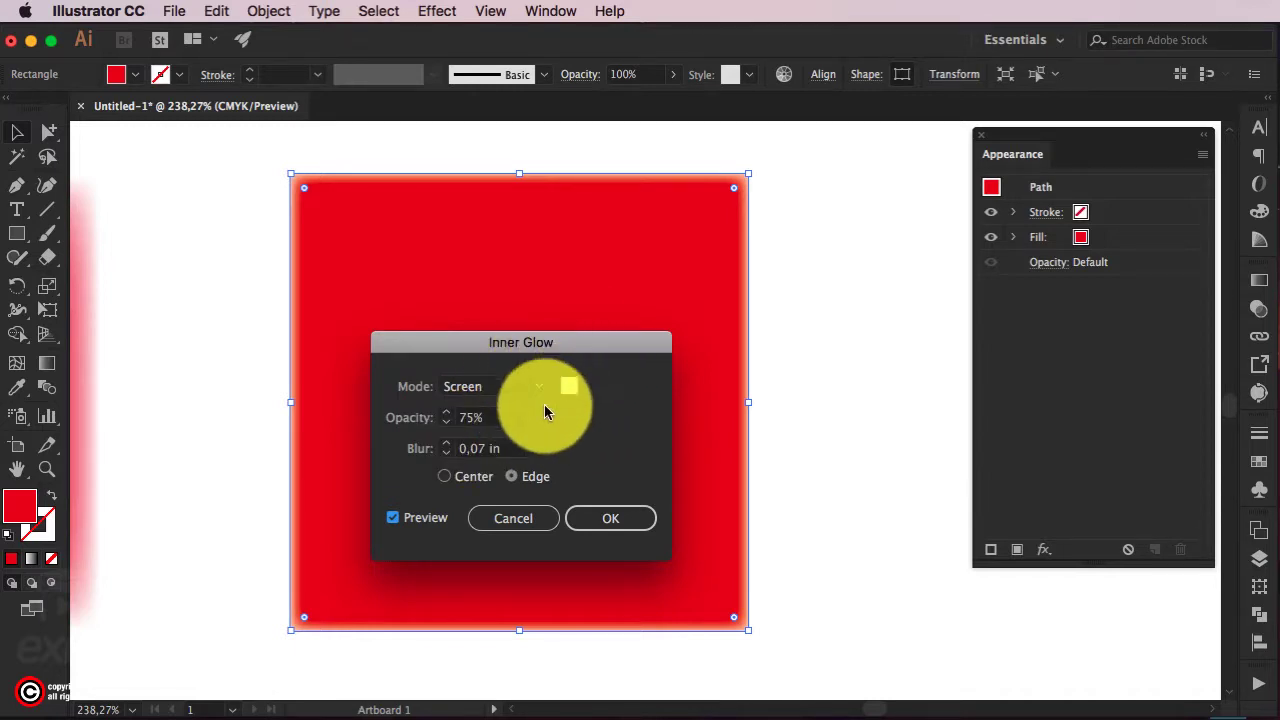
- Set the inner glow's opacity to 74% and keep its blending mode on Screen
drag(569, 338, 576, 252)
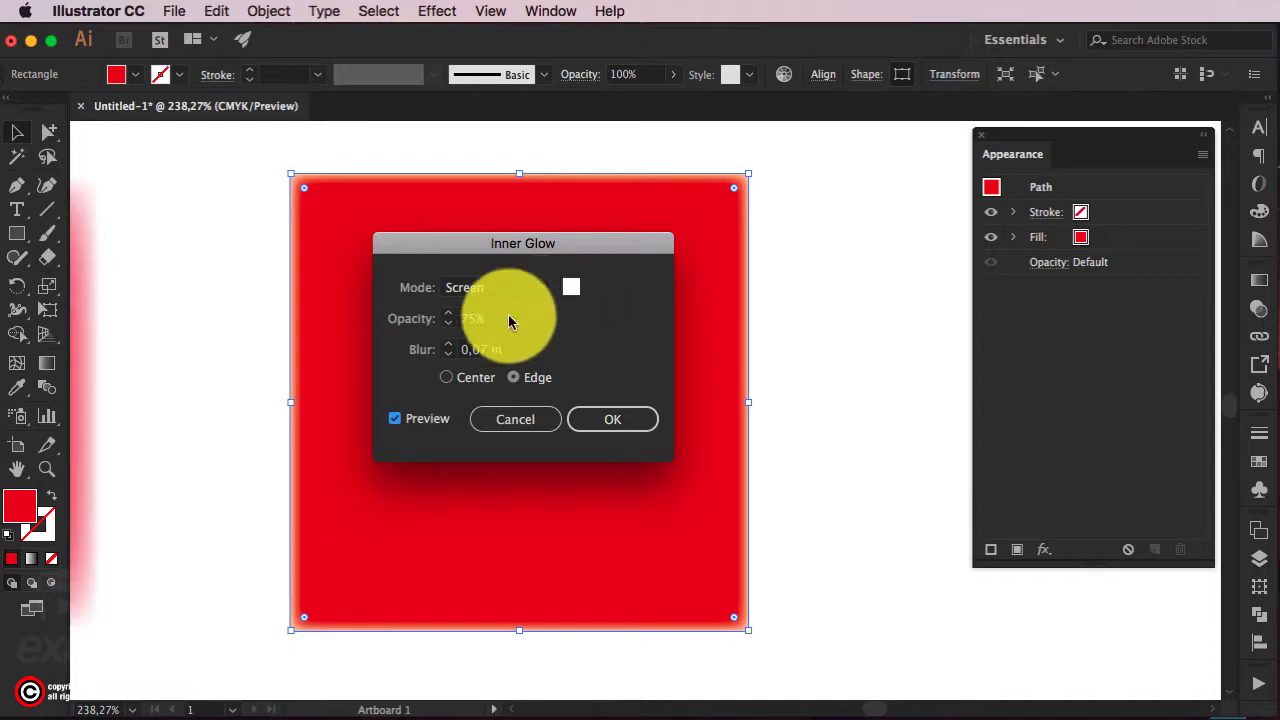
scroll(490, 319, down, 1)
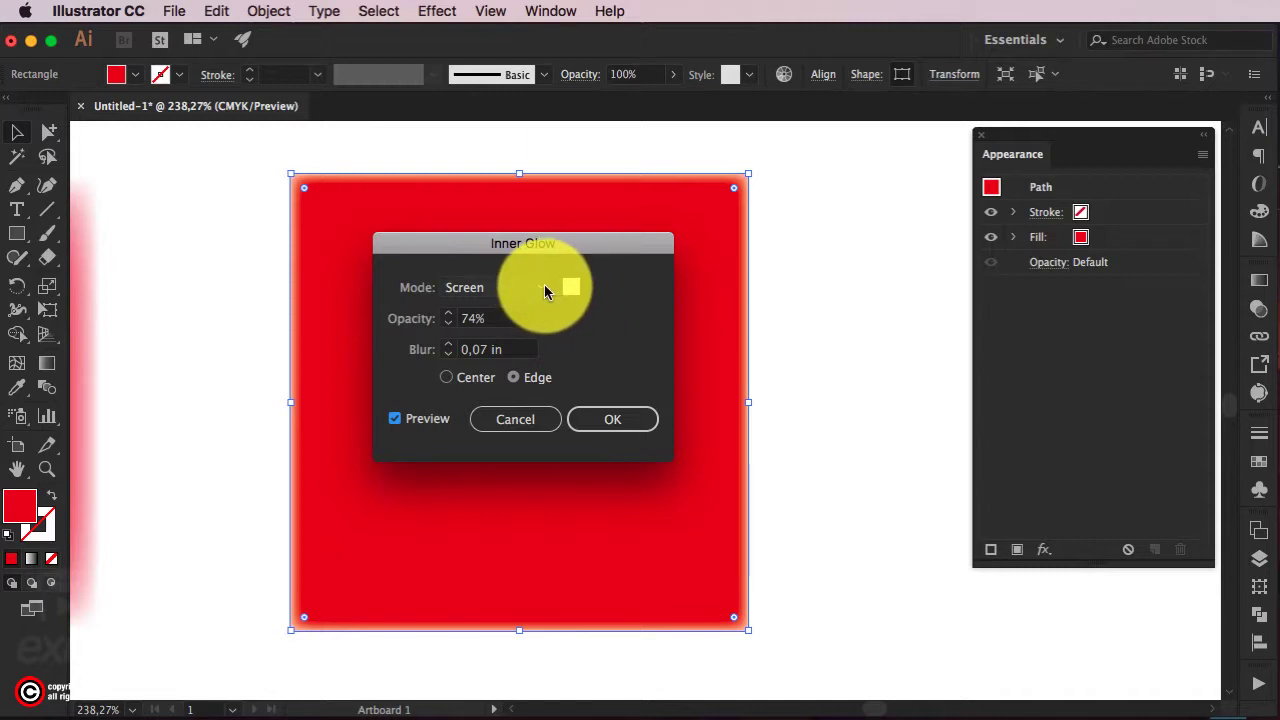
click(539, 288)
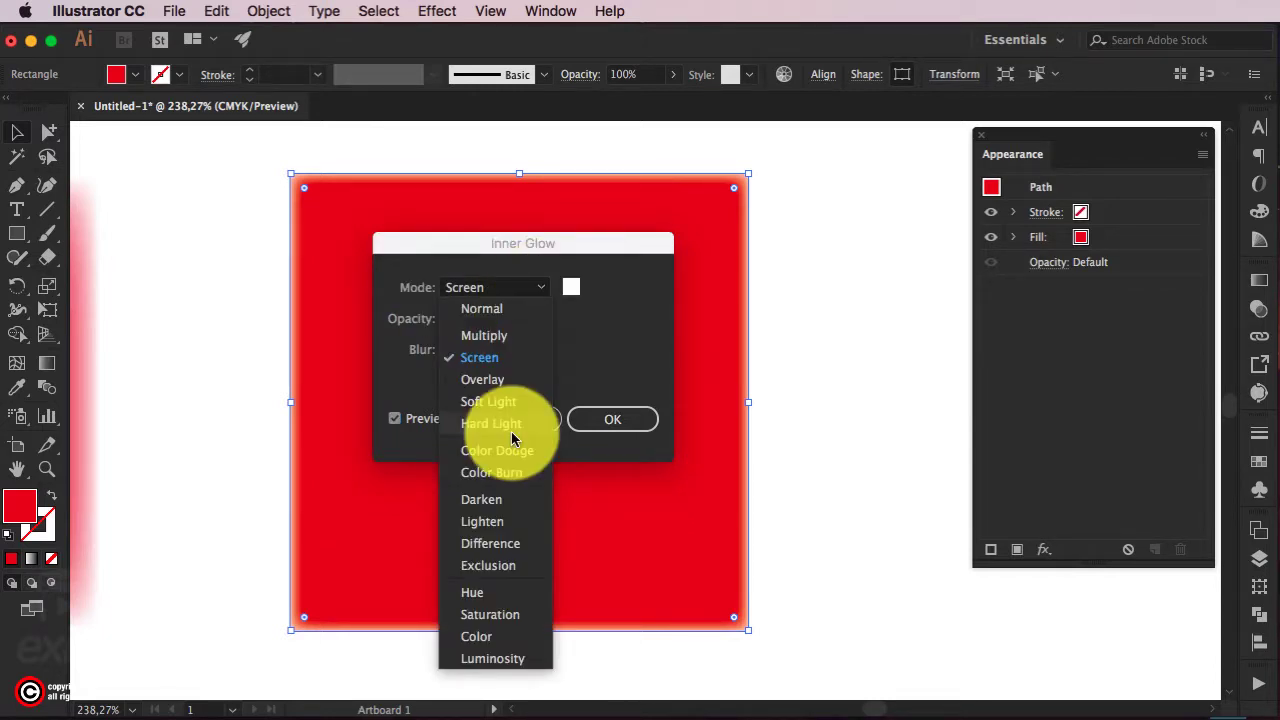
click(574, 357)
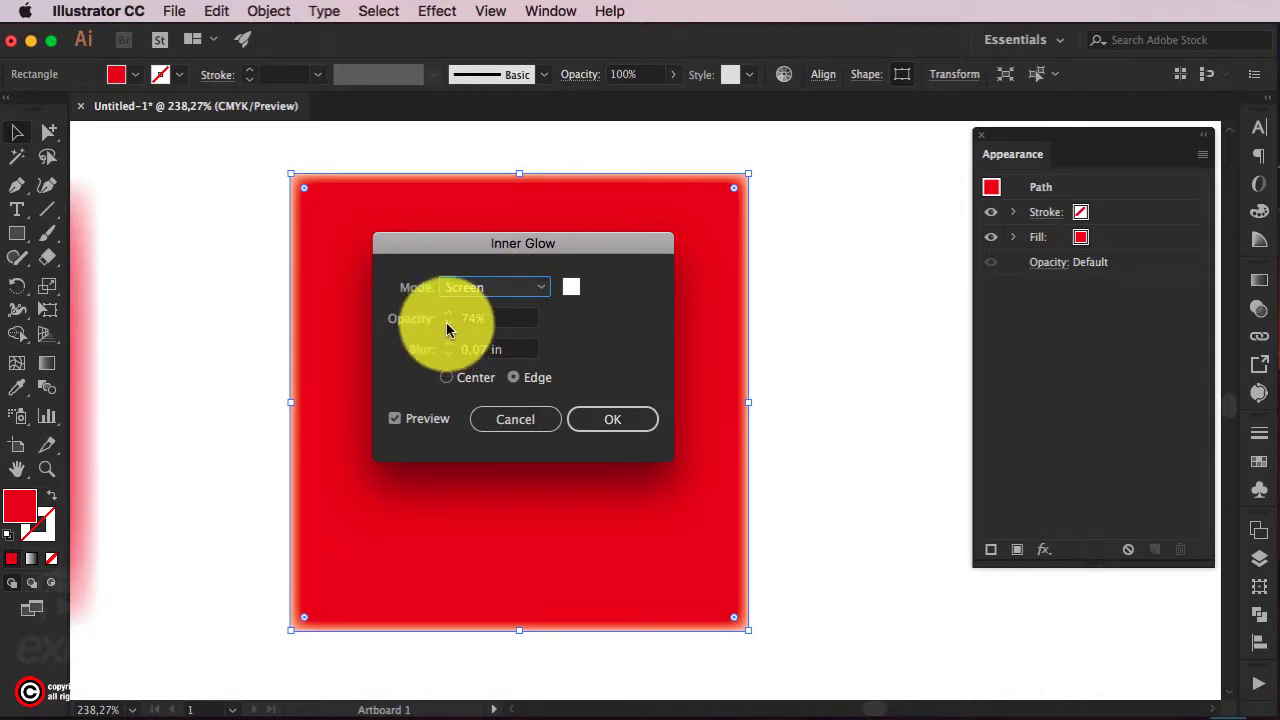
- Set the inner glow's blur to 0,3 in and then reduce it to 0,2 in
double_click(533, 349)
text(0,3)
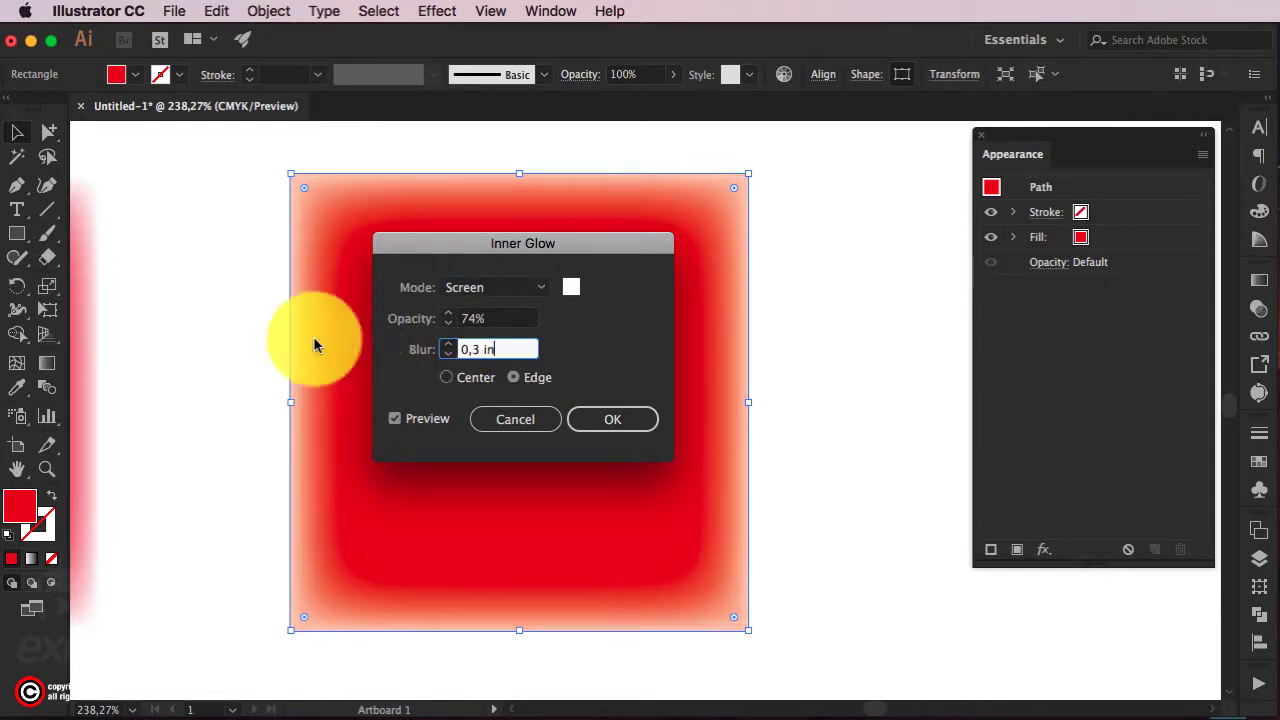
key(Tab)
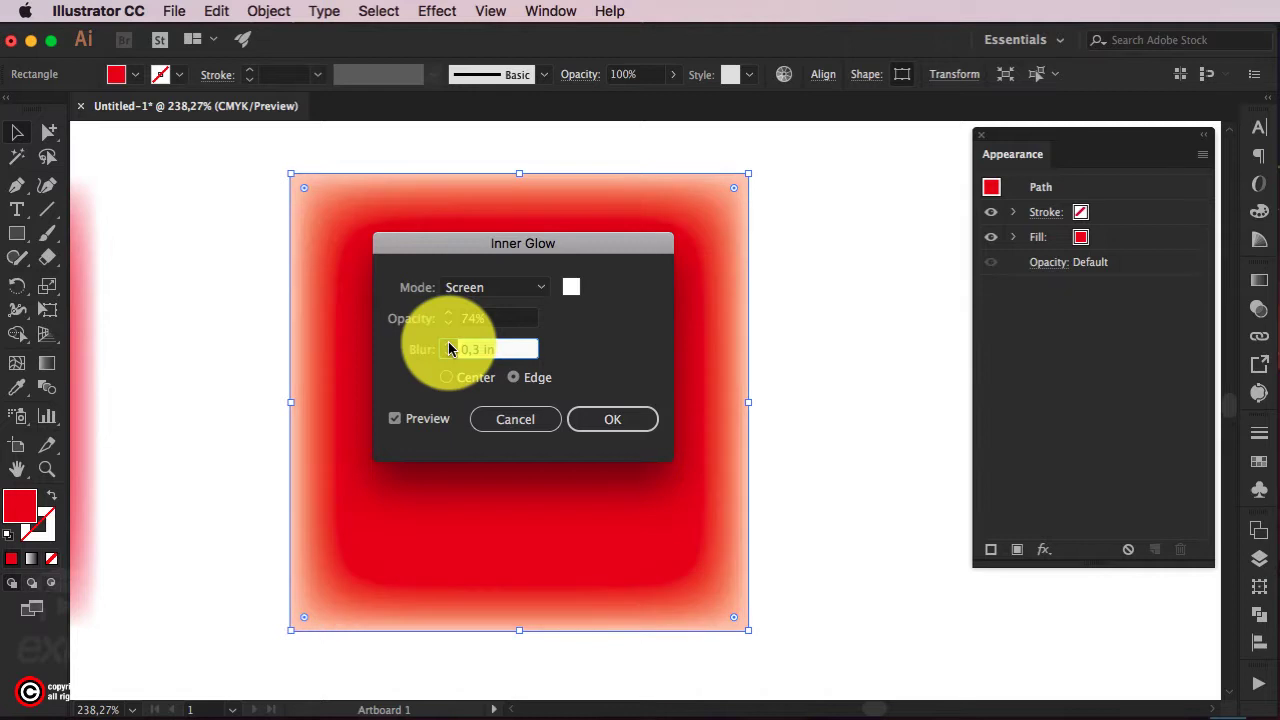
click(446, 356)
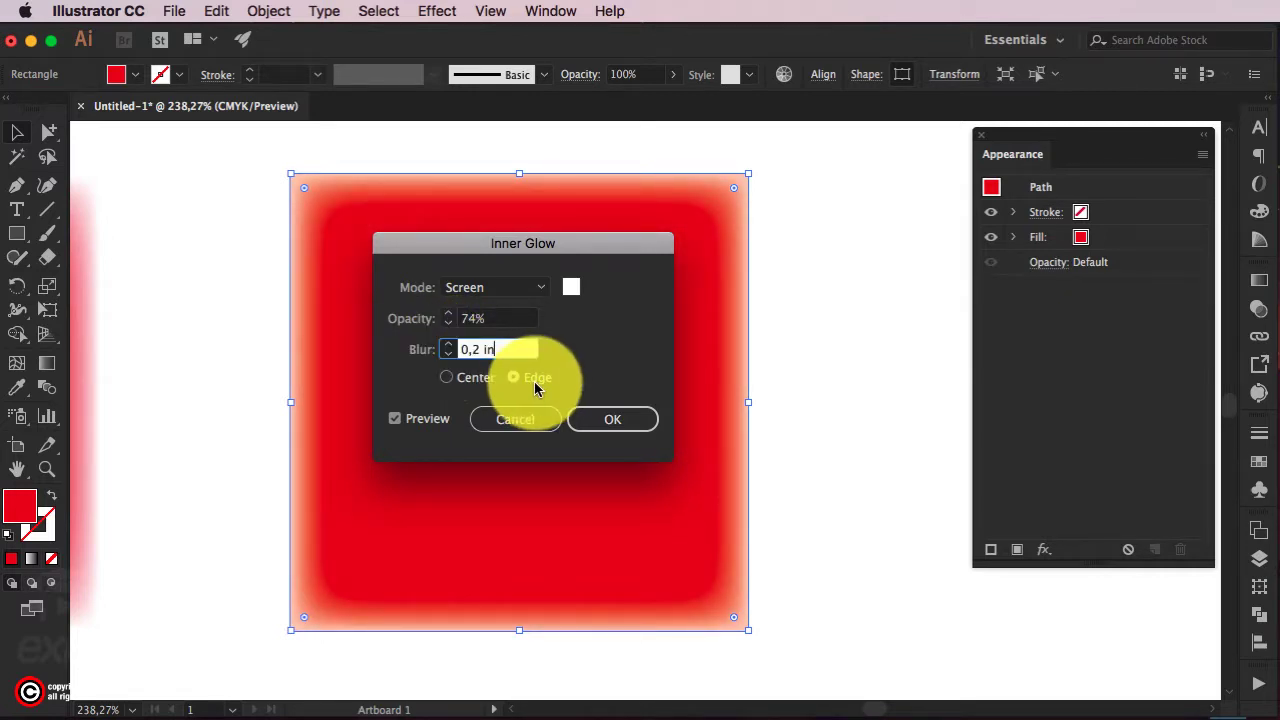
- Try the Center glow source, switch back to Edge, and apply the Inner Glow effect
click(446, 377)
click(513, 377)
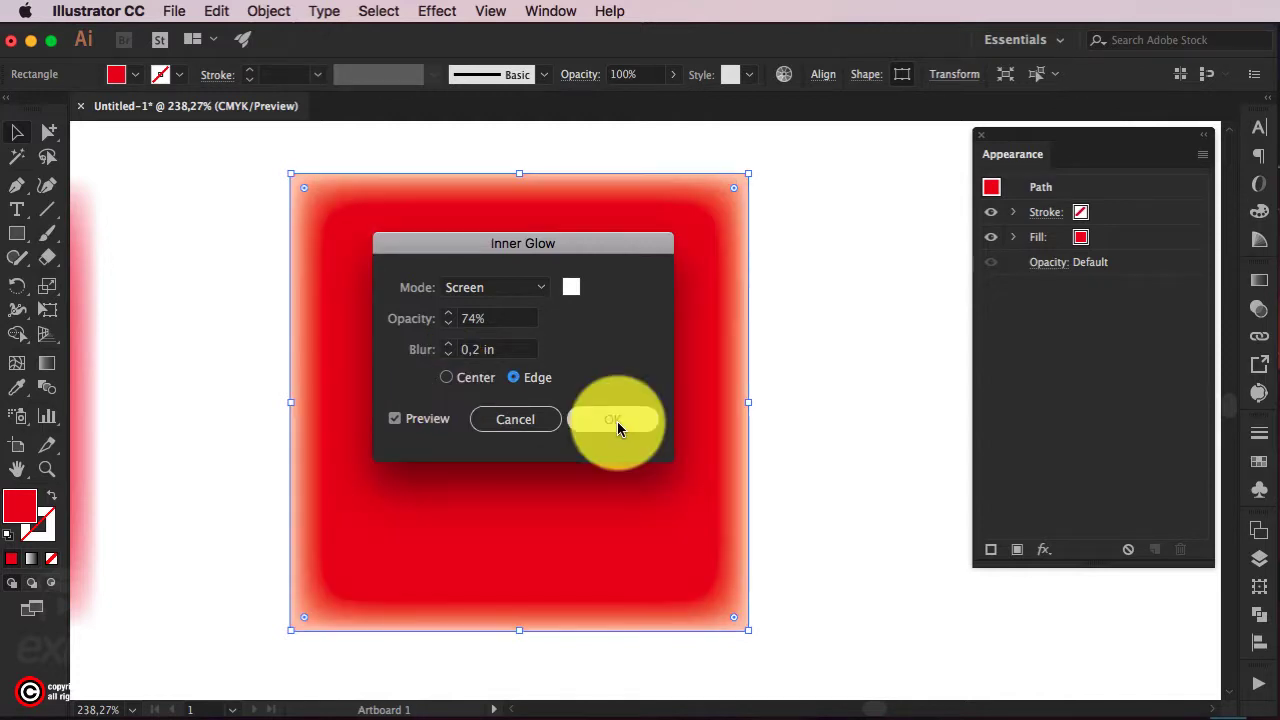
click(617, 420)
- Deselect the third square and start the Stylize Outer Glow effect on the second row's first square with the preview turned on
click(843, 386)
scroll(843, 386, left, 5)
scroll(495, 360, left, 3)
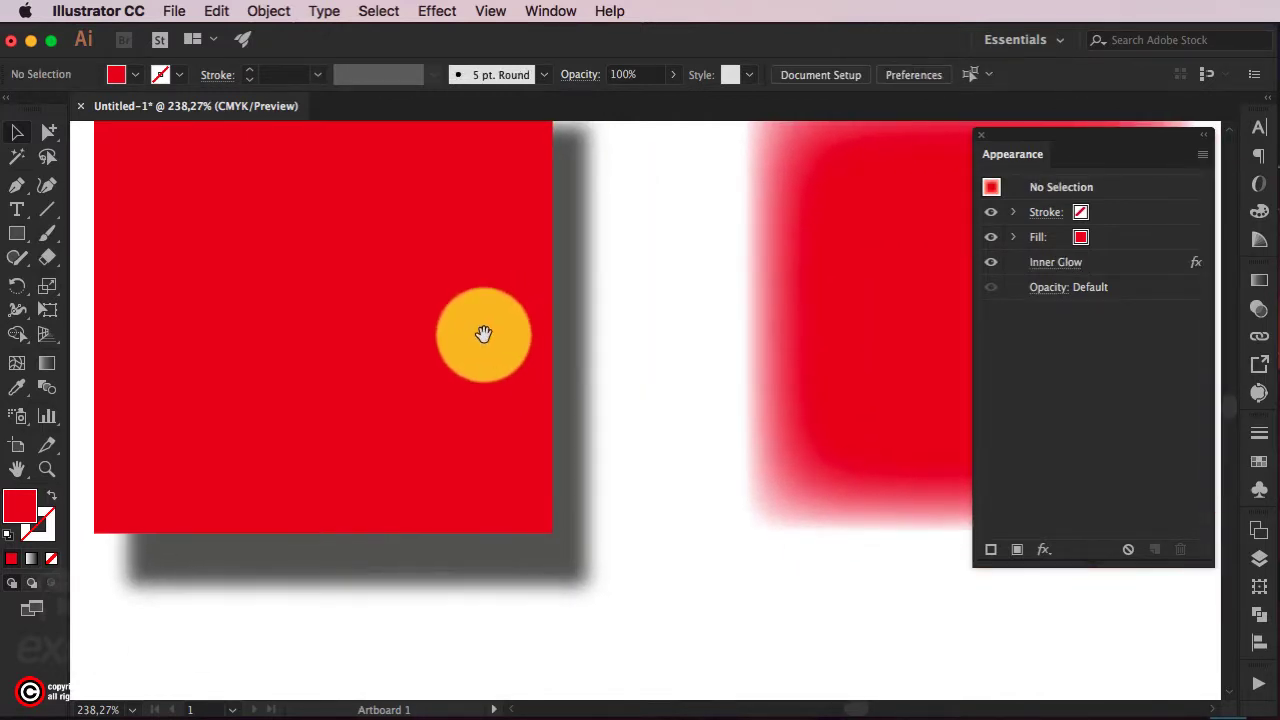
scroll(510, 450, right, 2)
scroll(760, 470, right, 5)
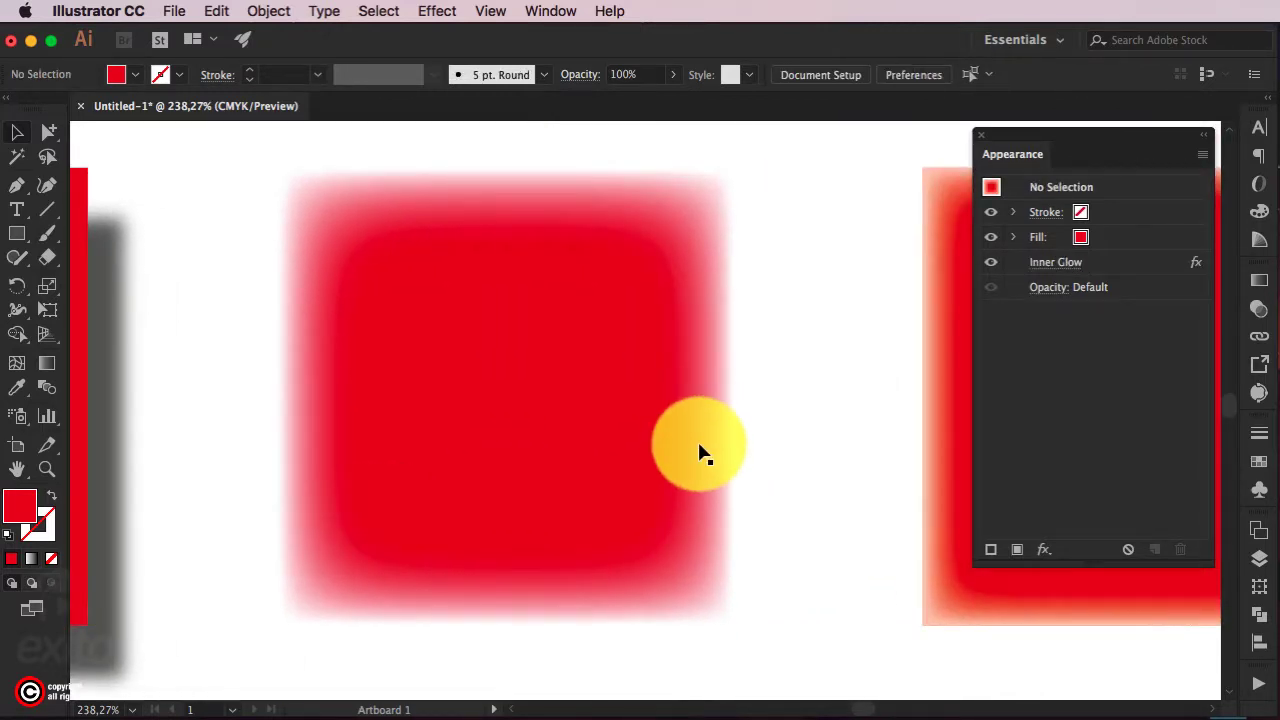
scroll(669, 443, right, 5)
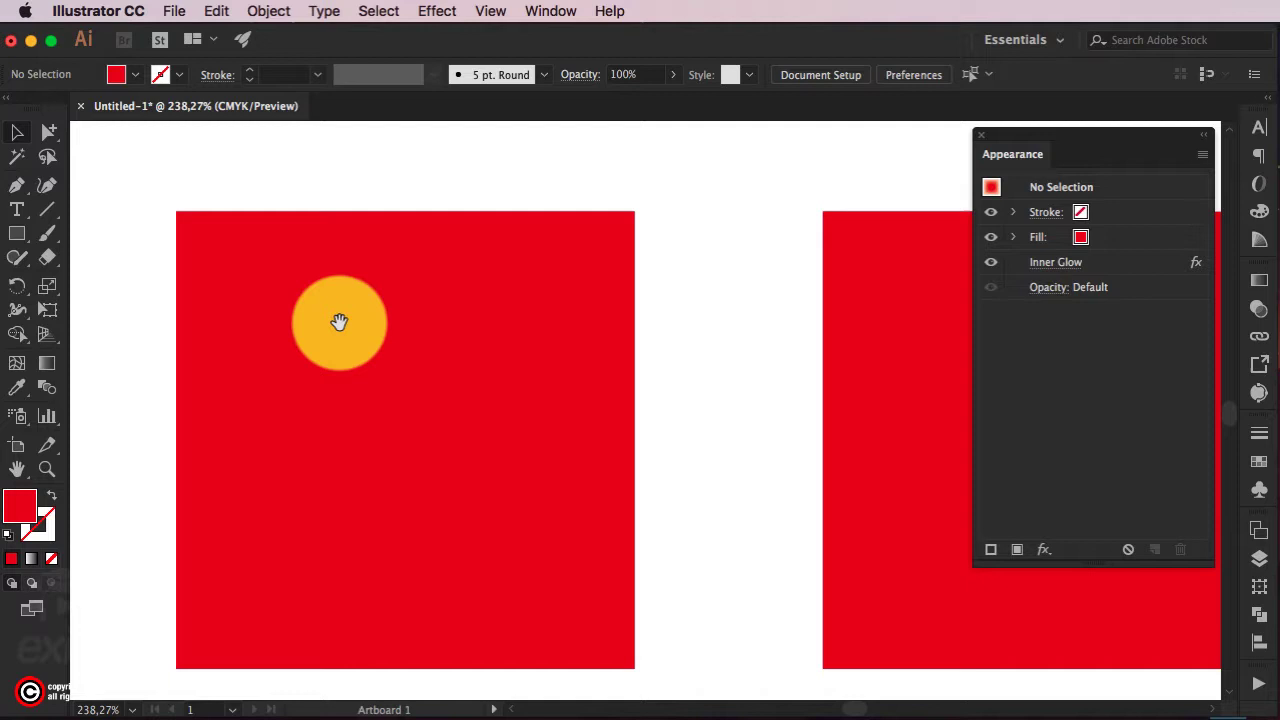
scroll(340, 300, down, 1)
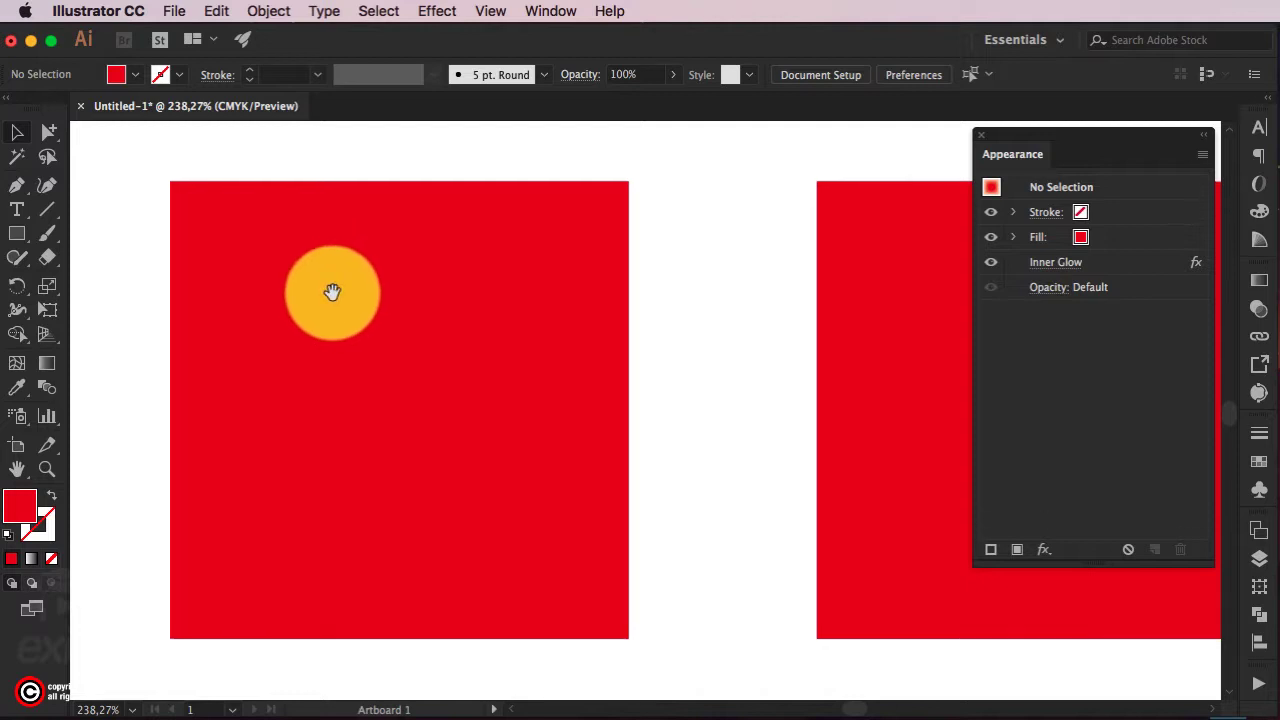
click(331, 289)
click(440, 9)
mouse_move(457, 266)
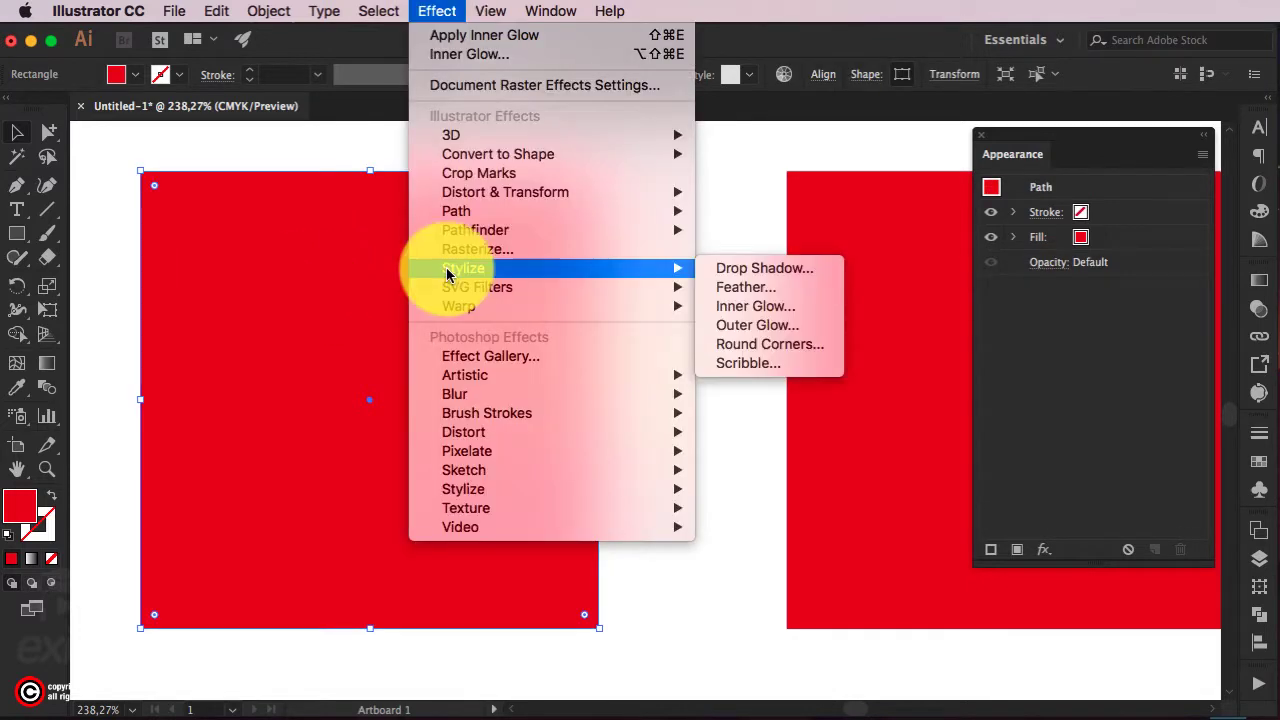
click(757, 328)
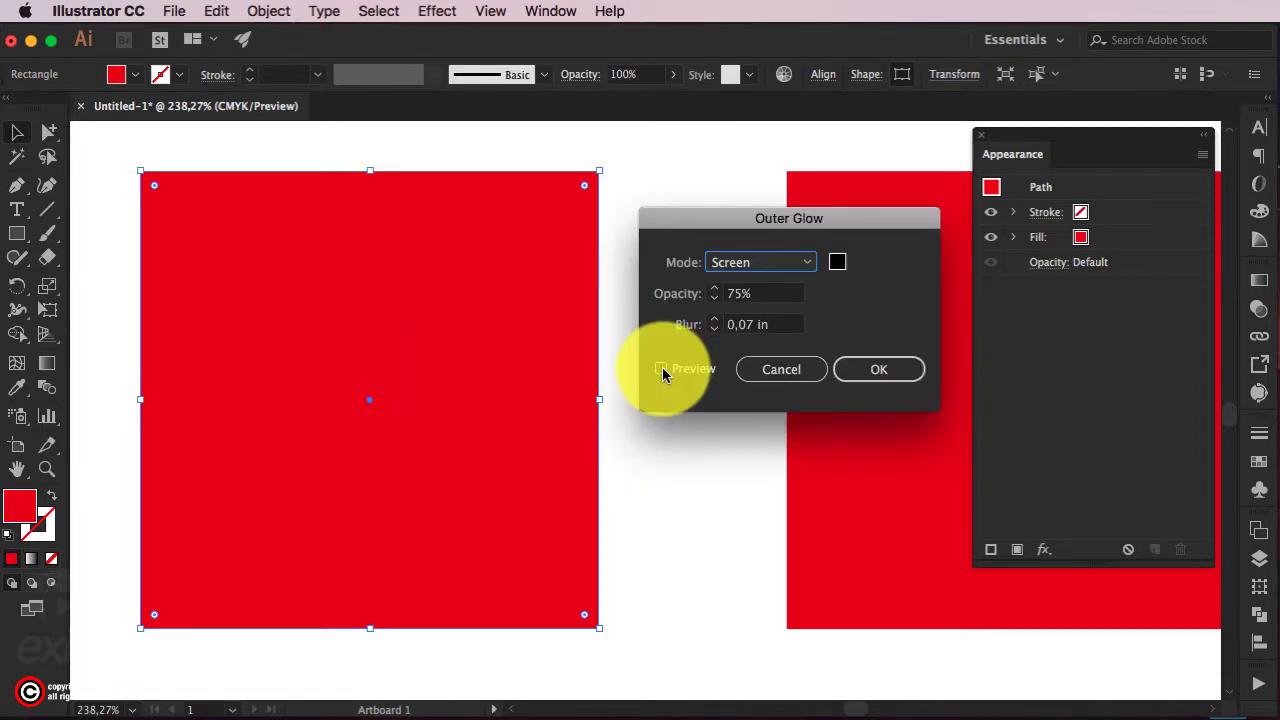
click(661, 369)
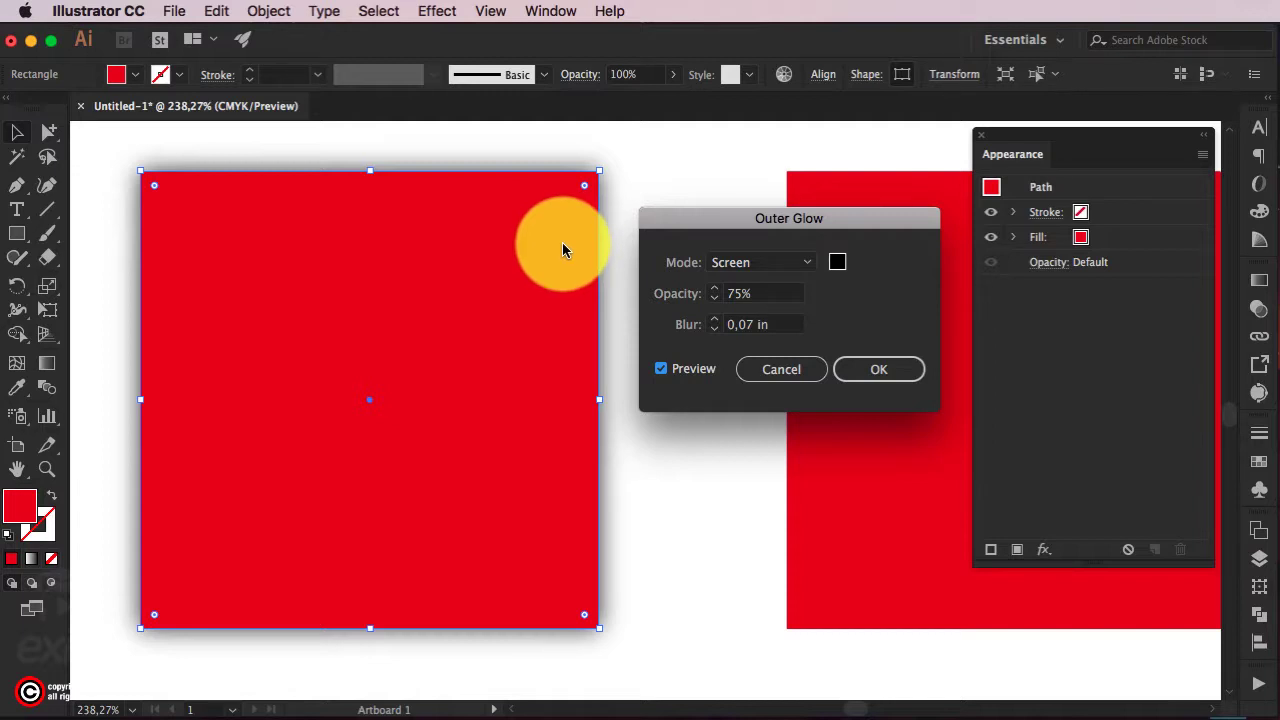
- Change the outer glow's color from black to red
click(837, 262)
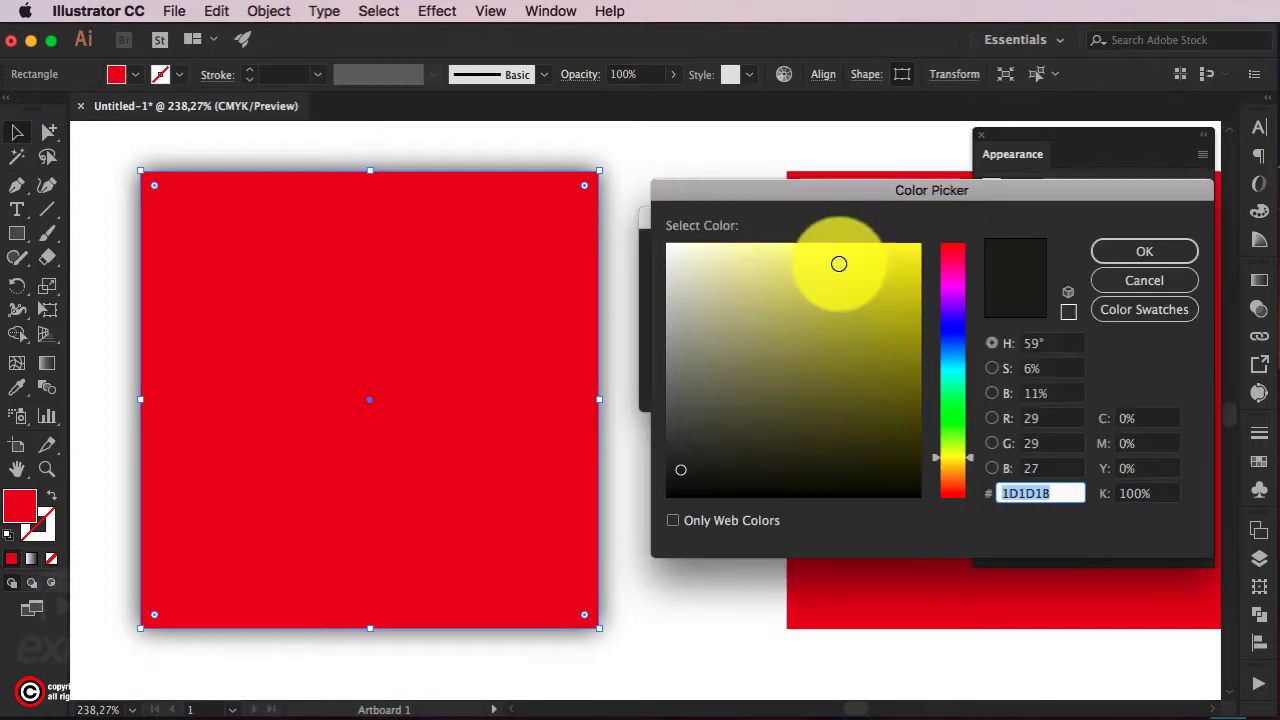
click(957, 277)
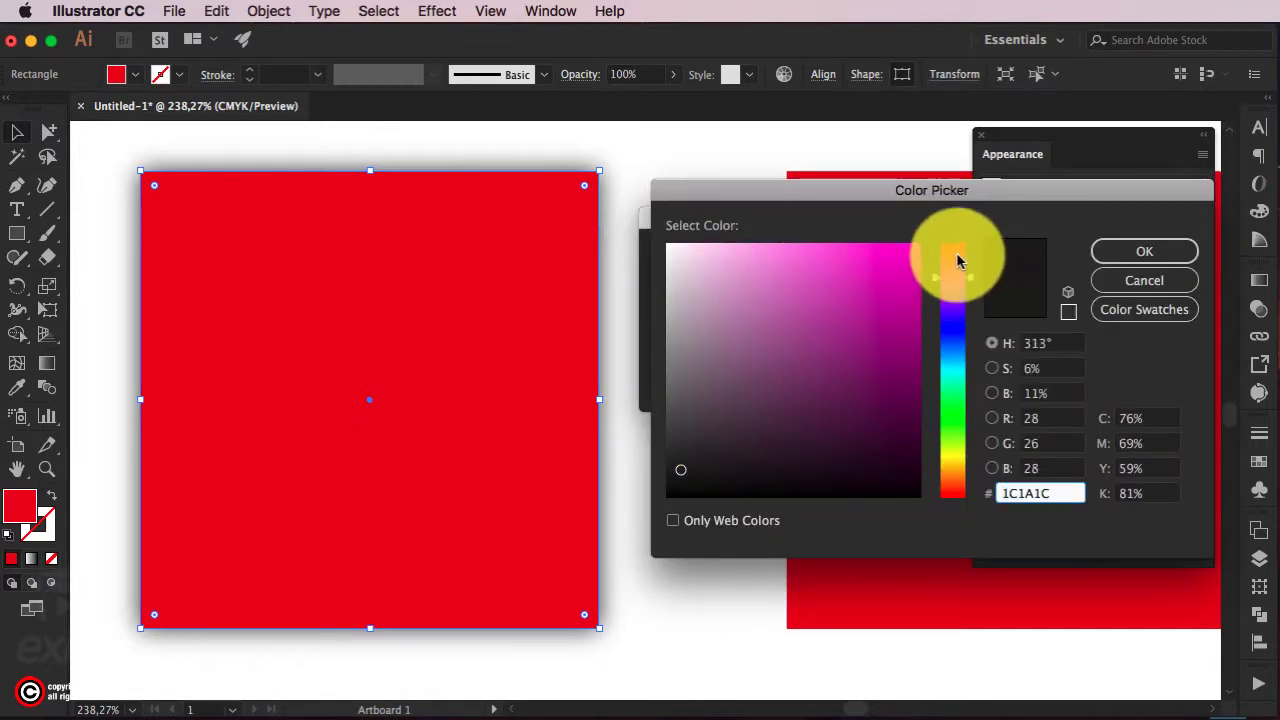
key(Escape)
- Set the outer glow's opacity to 100% and its blur to 0,2 in, keep the Screen mode, and apply the effect
click(714, 321)
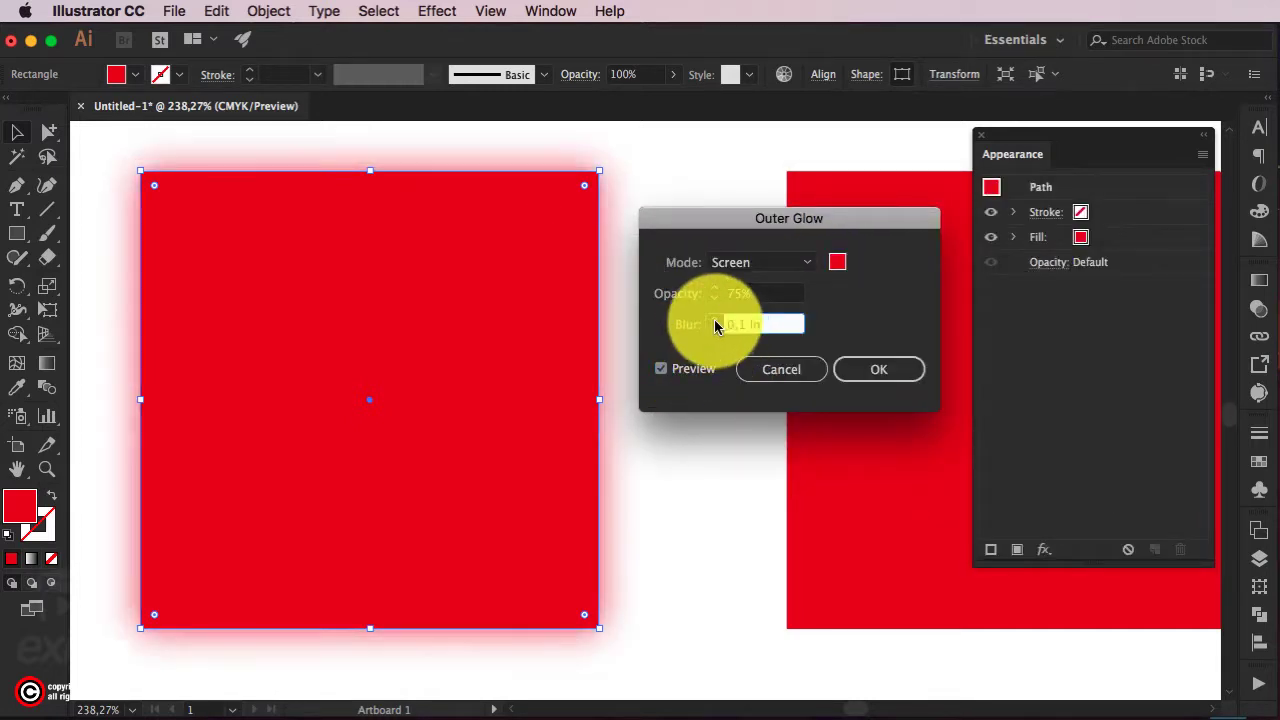
click(714, 321)
click(714, 289)
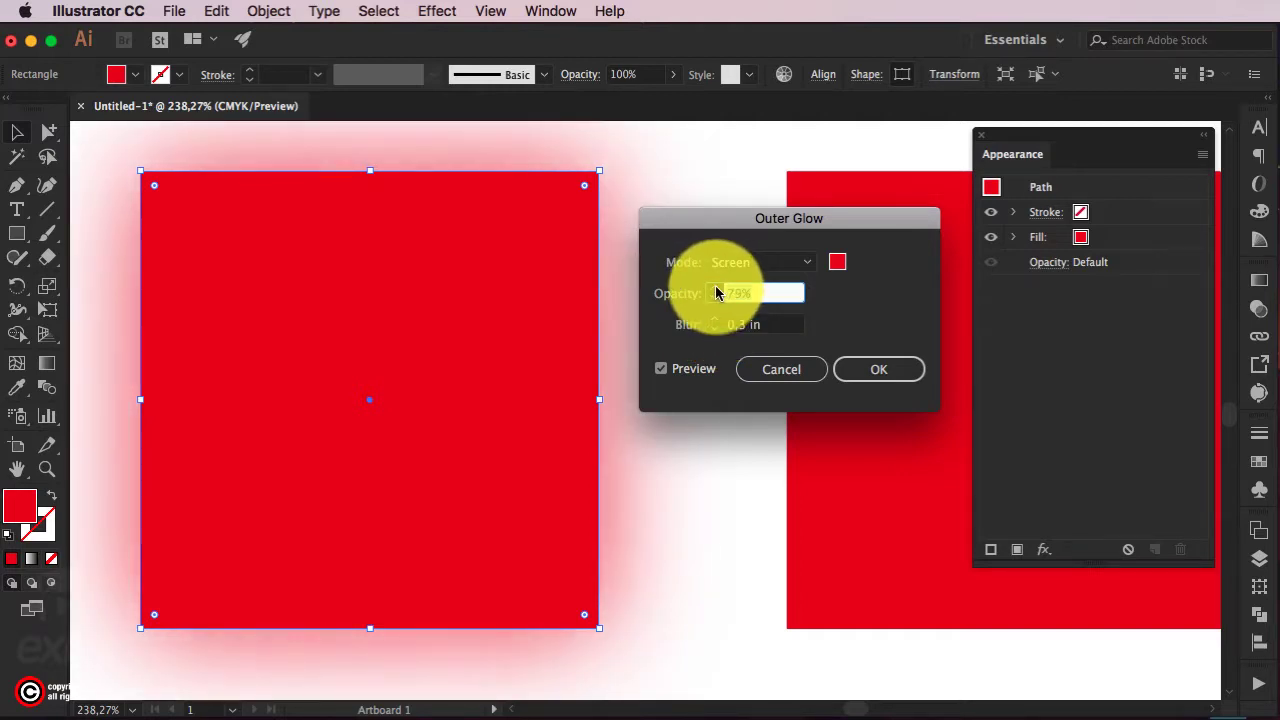
click(807, 262)
click(757, 331)
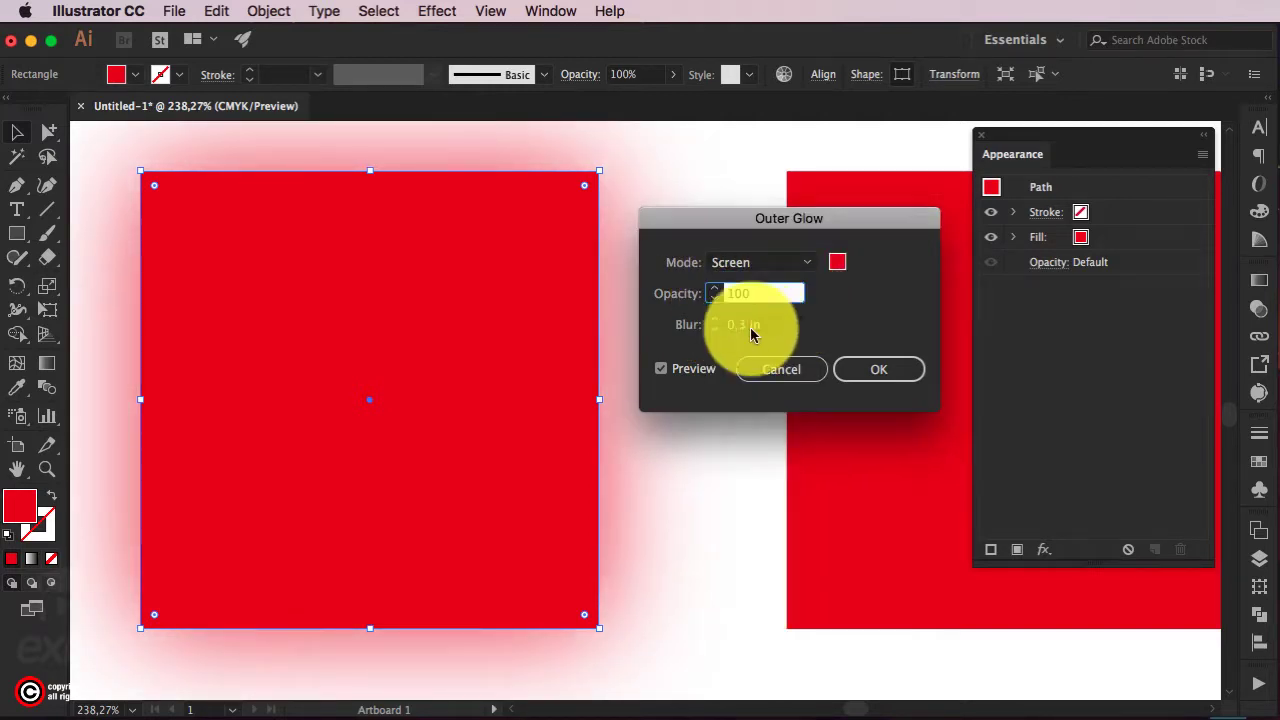
text(100)
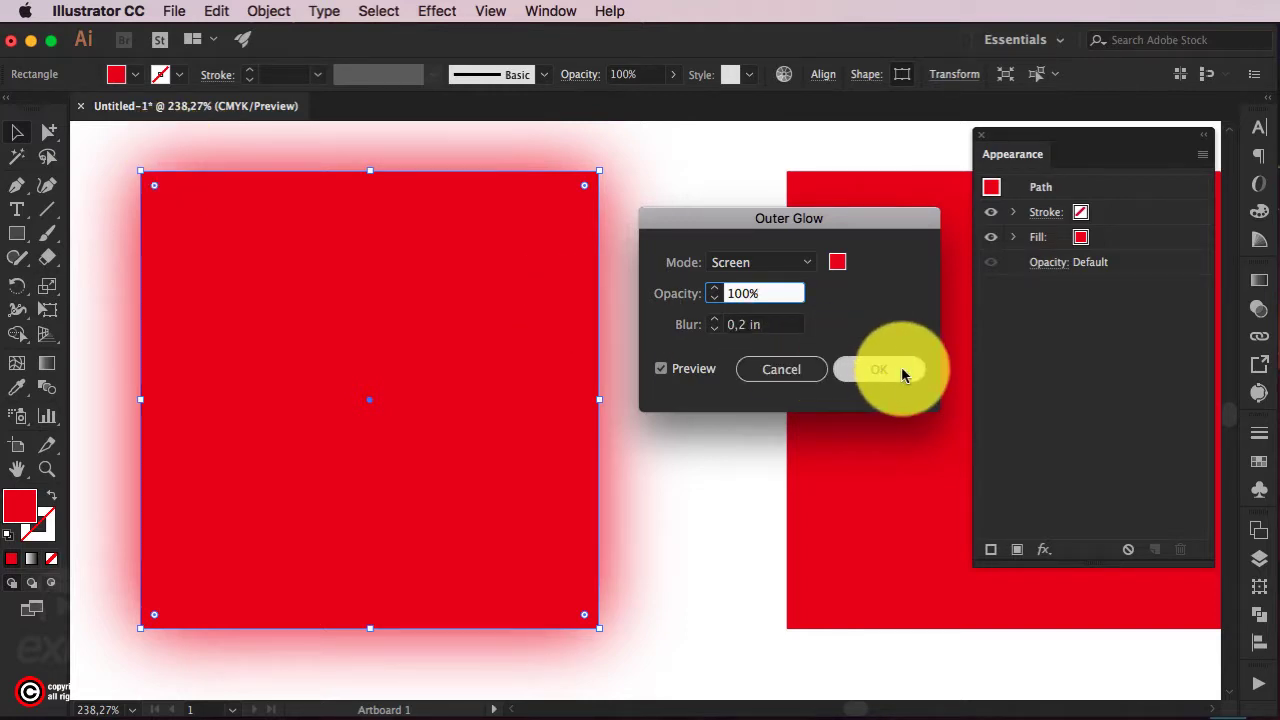
click(869, 375)
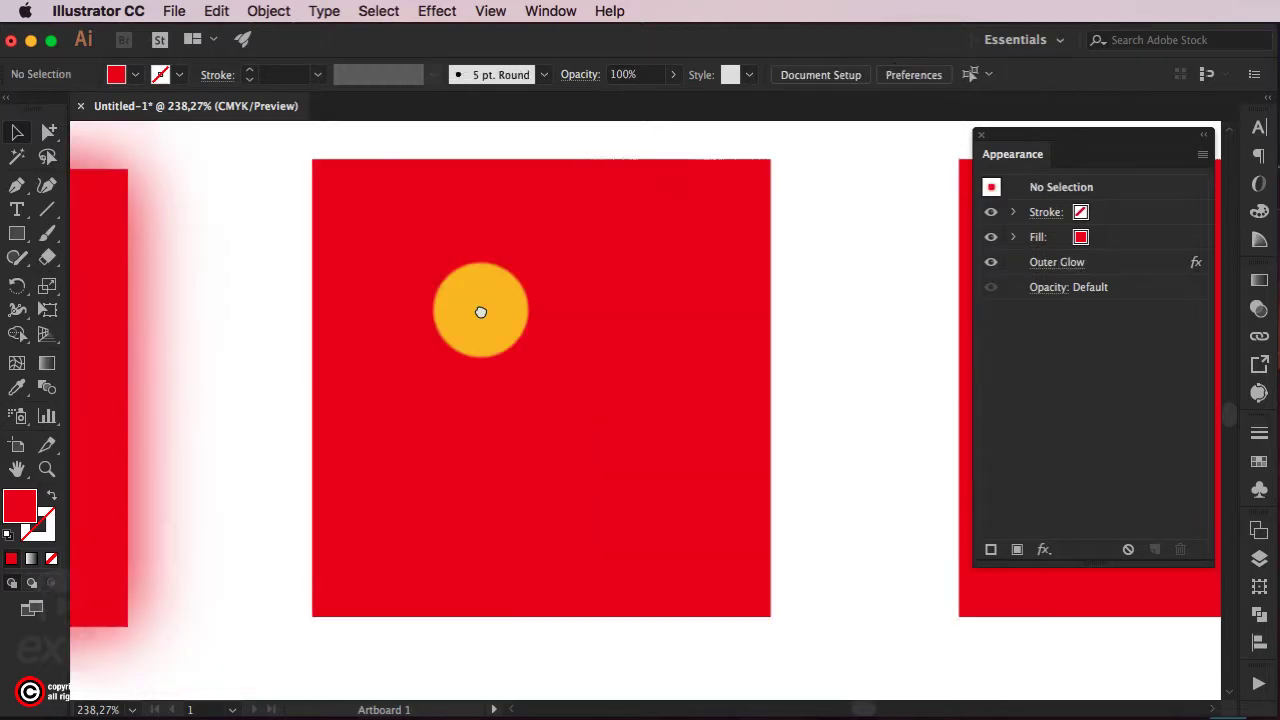
- Start the Stylize Round Corners effect on the second row's middle square with the preview turned on
scroll(480, 308, right, 1)
click(493, 313)
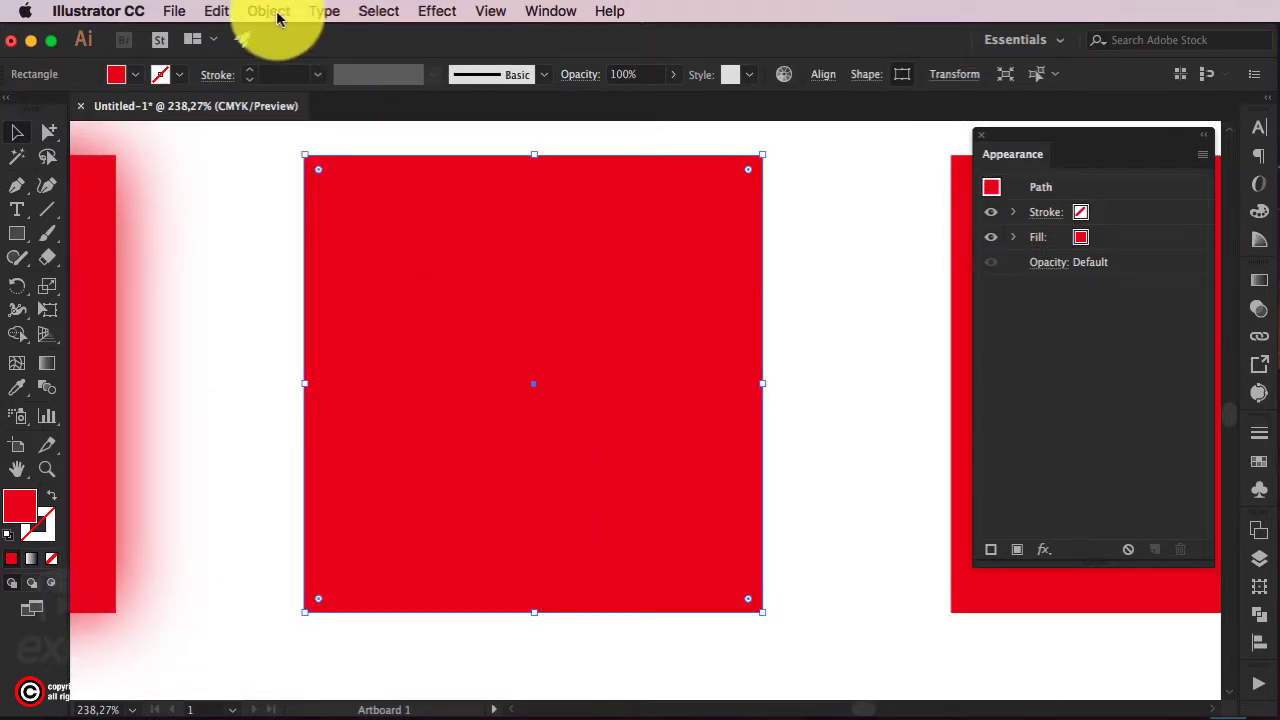
click(430, 12)
mouse_move(480, 271)
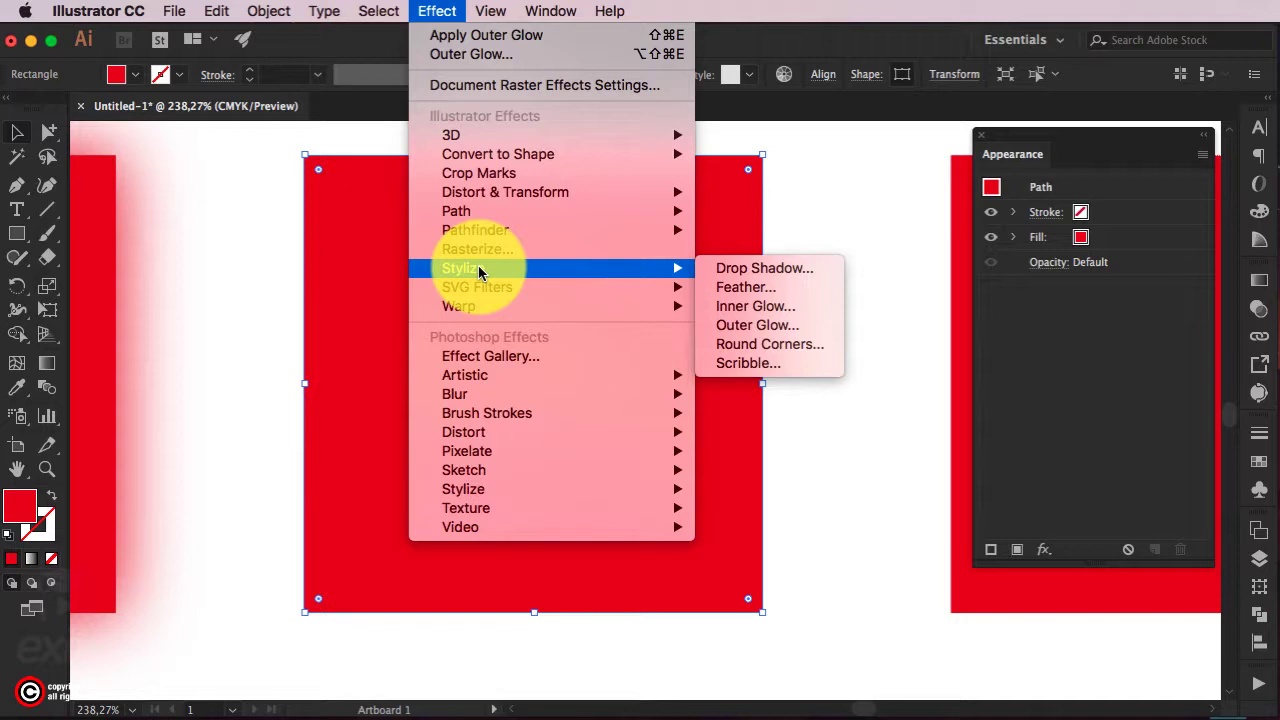
click(766, 344)
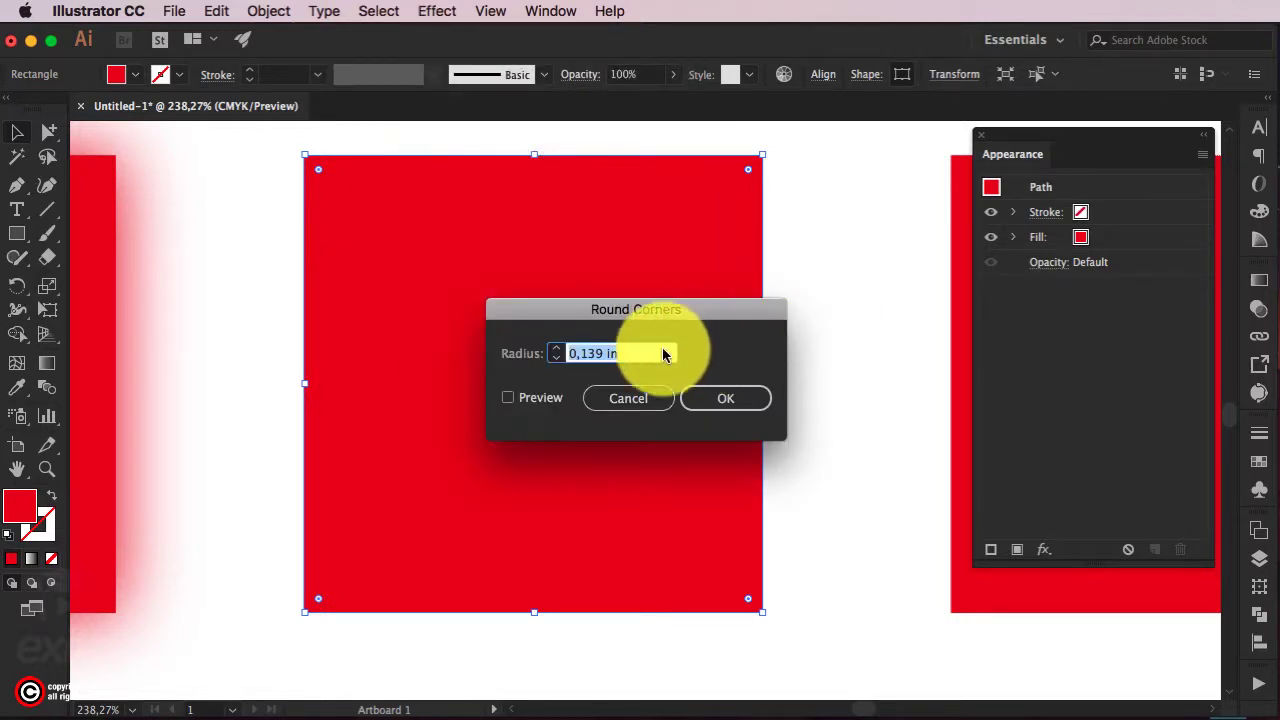
click(527, 398)
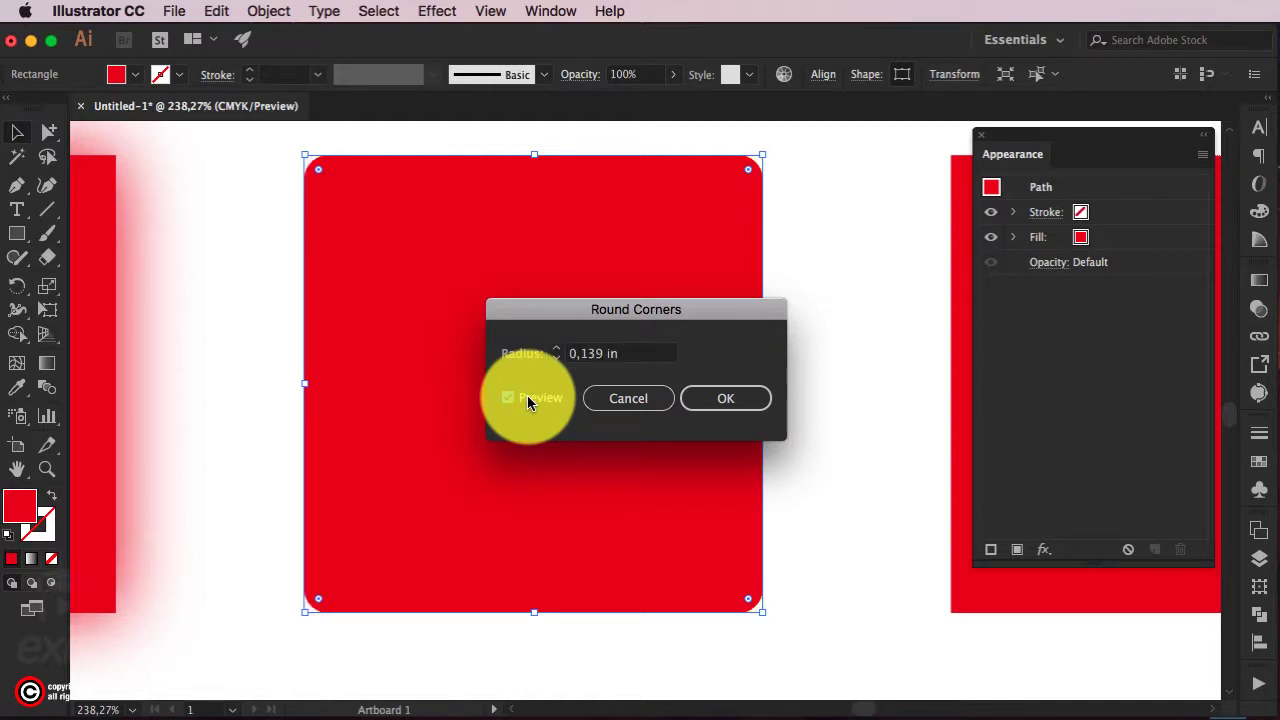
- Increase the corner radius until the square is strongly rounded, apply the Round Corners effect and deselect the square
drag(590, 316, 510, 325)
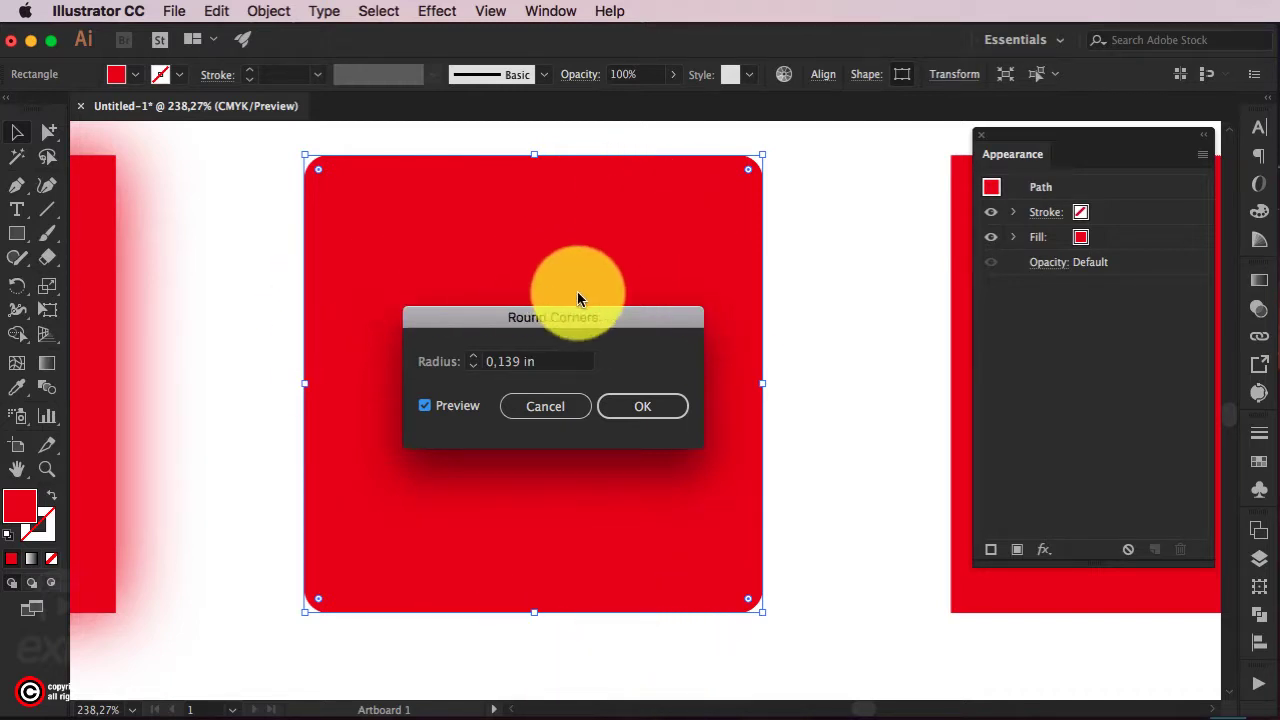
click(474, 357)
key(Return)
click(886, 363)
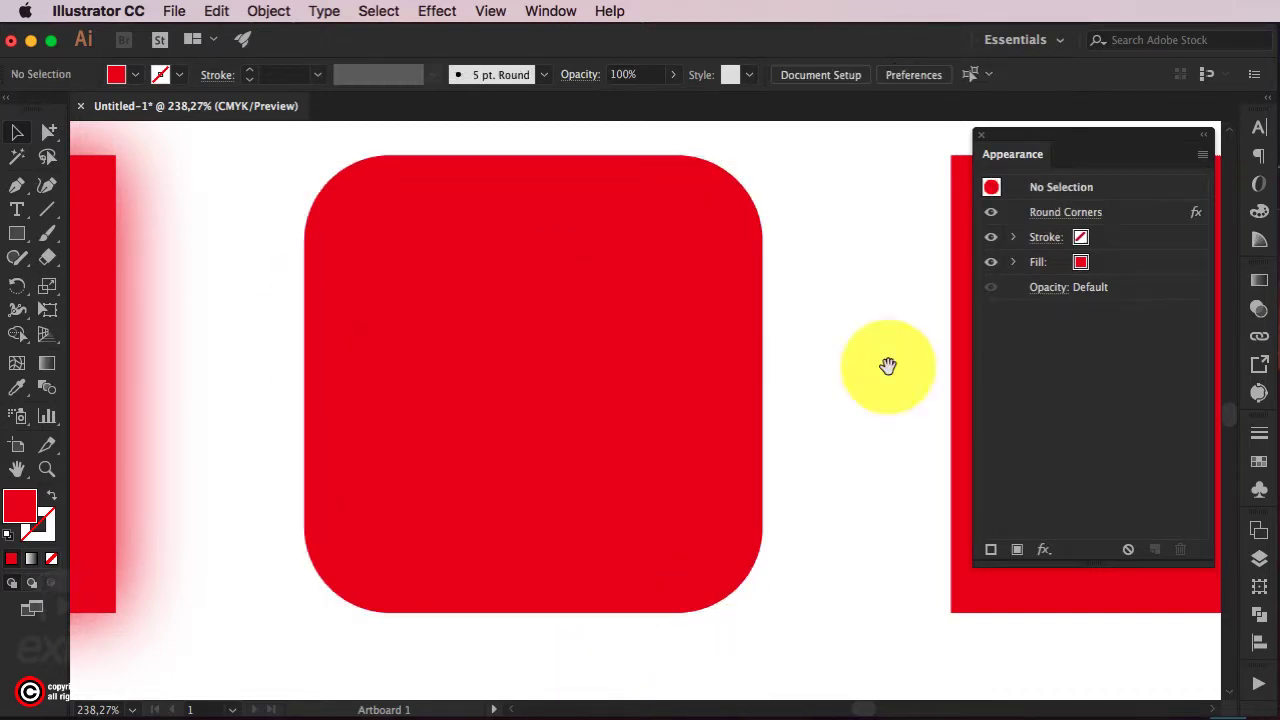
- Start the Stylize Scribble effect on the second row's last square and place its options dialog clear of the square
scroll(886, 363, right, 10)
click(518, 330)
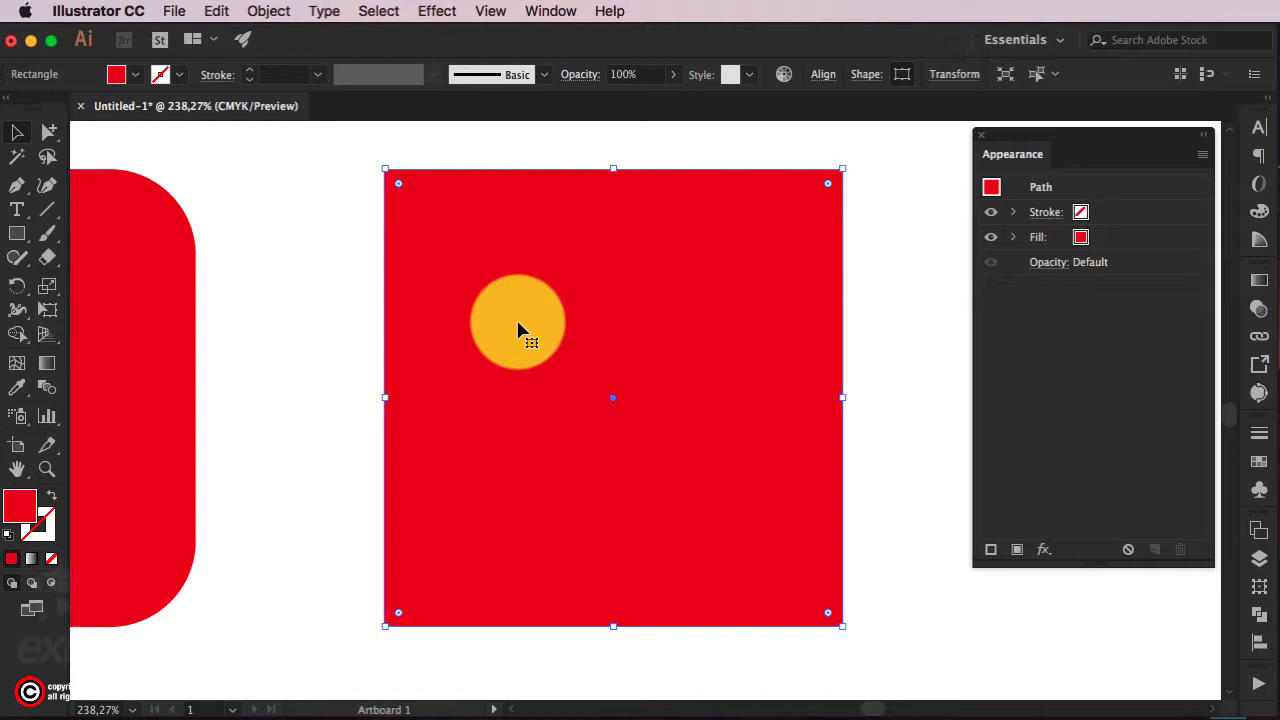
click(437, 11)
mouse_move(509, 266)
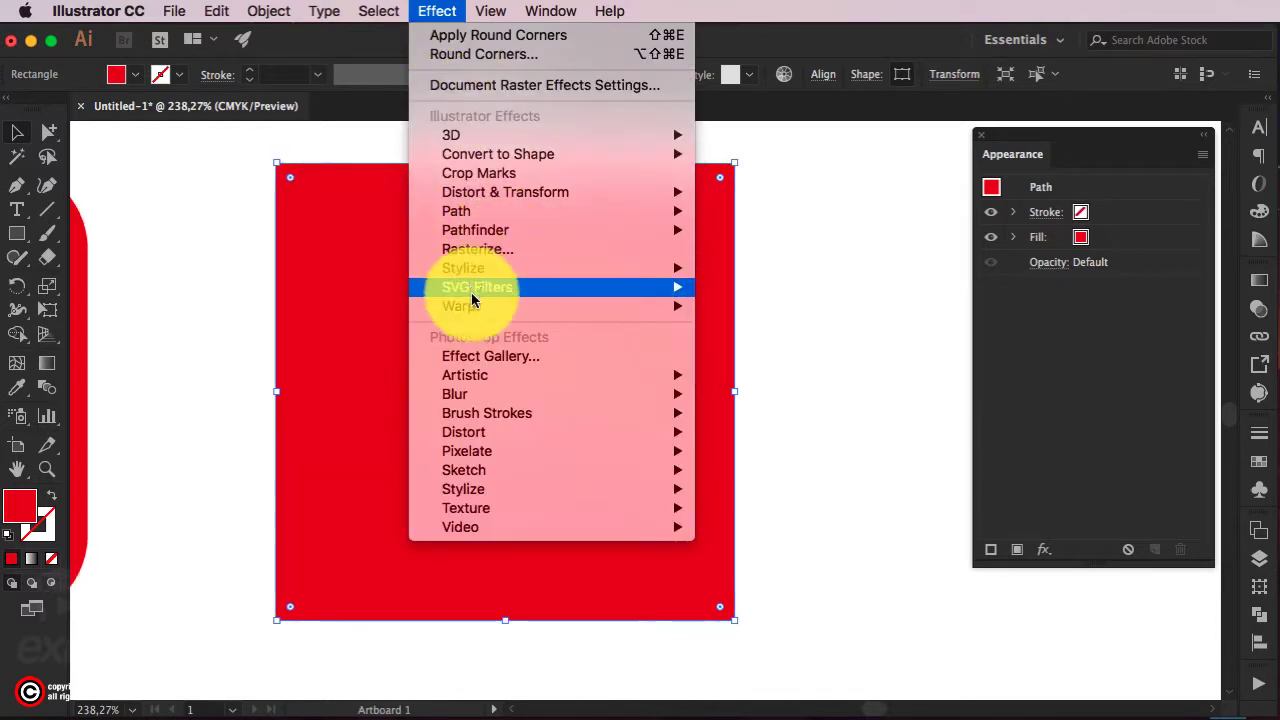
click(748, 363)
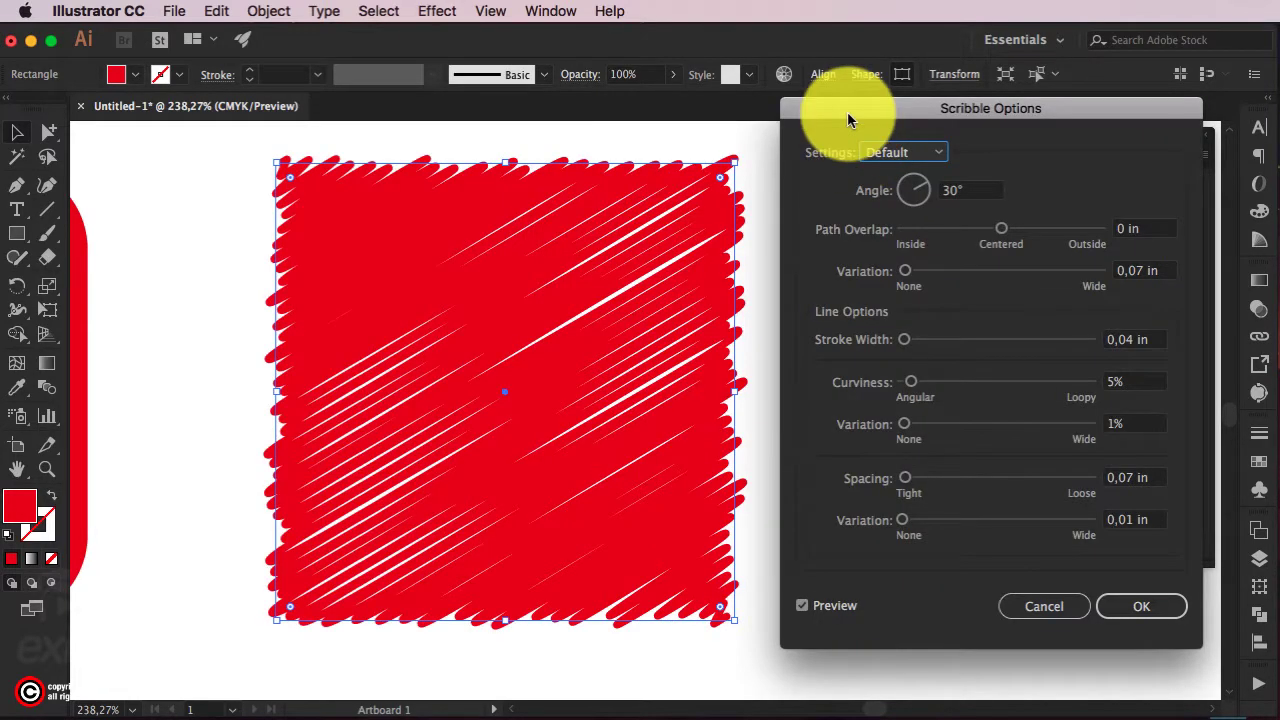
mouse_move(843, 114)
mouse_down()
mouse_move(829, 121)
mouse_move(838, 127)
mouse_up()
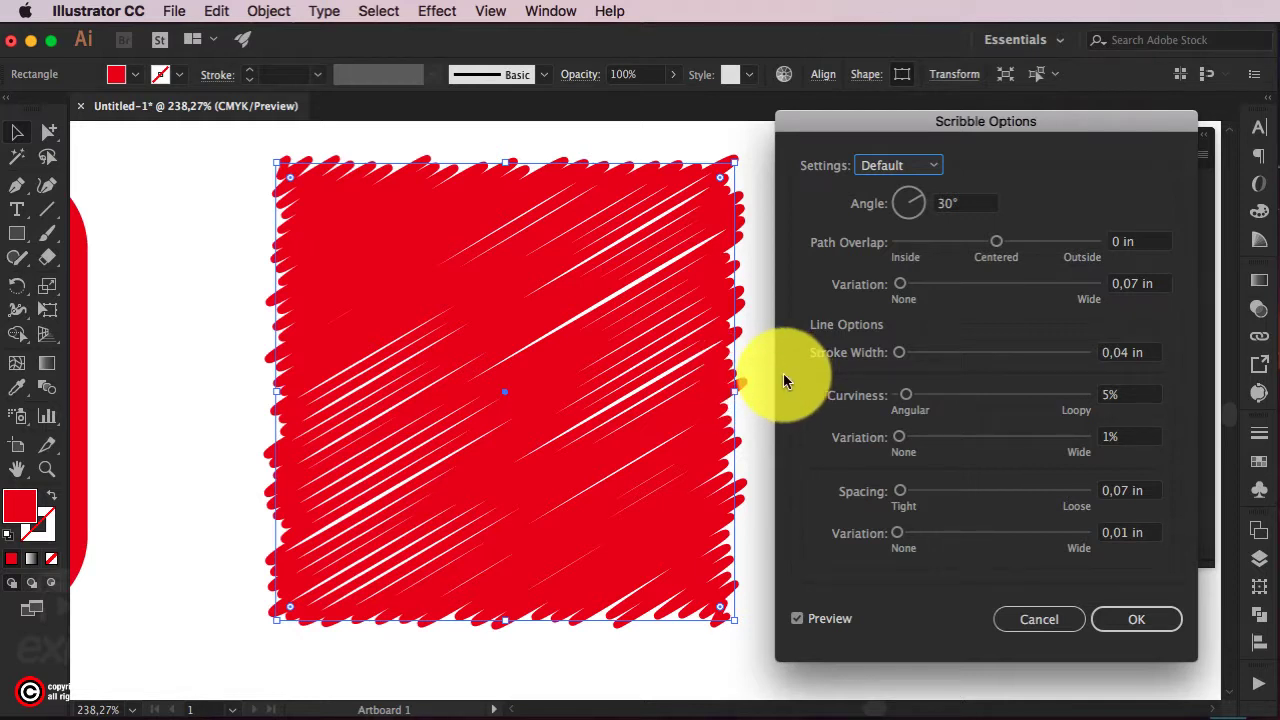
- Try the Childlike, Dense, Loose and Moiré scribble presets on the square
click(916, 170)
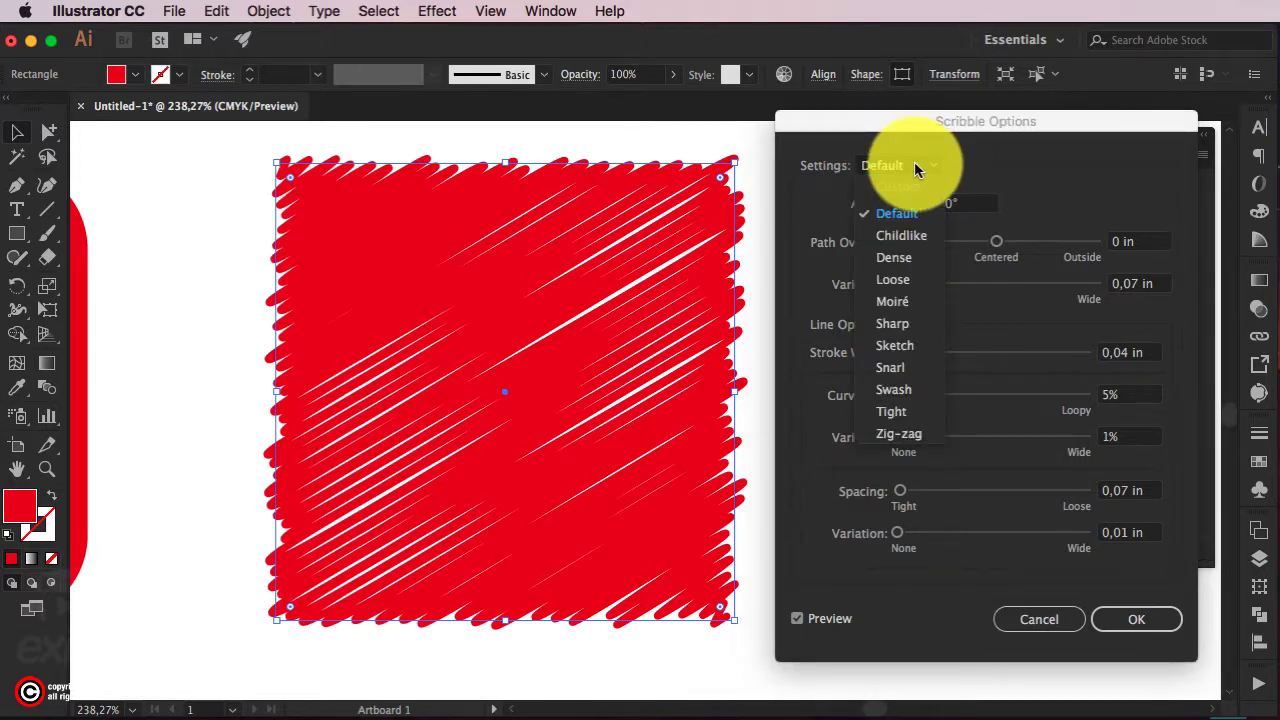
click(901, 236)
click(892, 165)
click(893, 257)
click(880, 166)
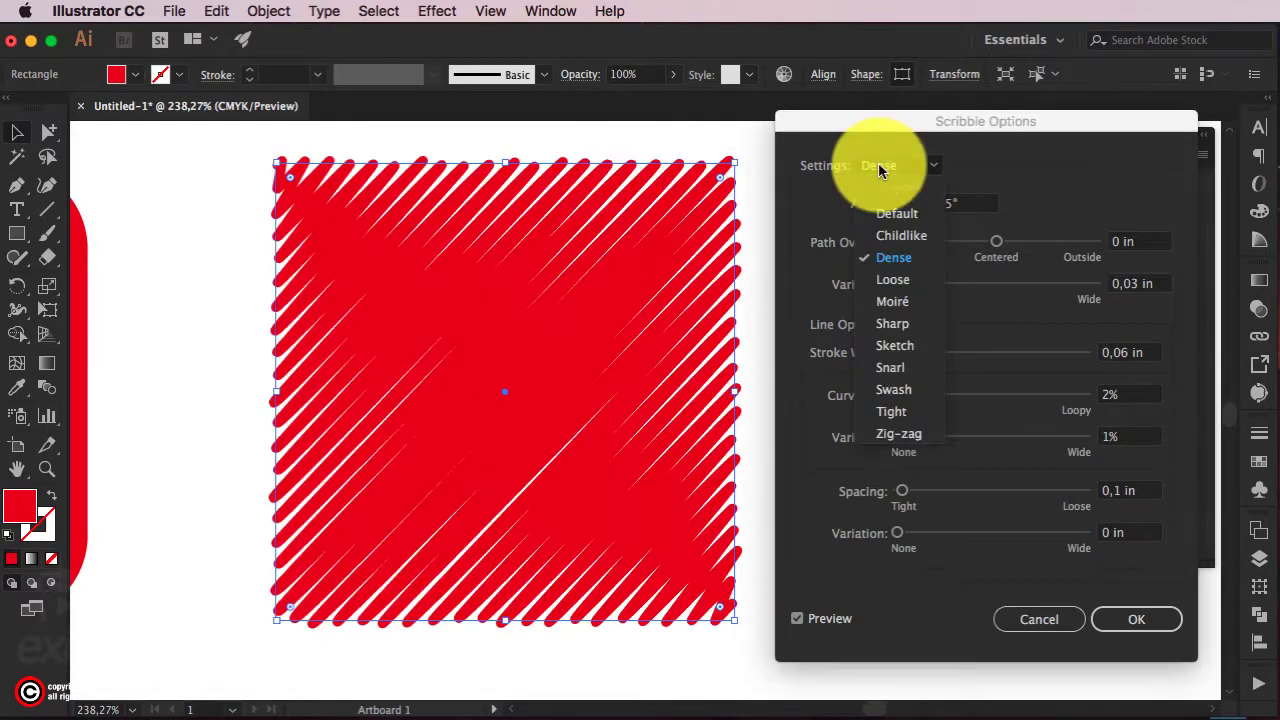
click(892, 279)
click(886, 162)
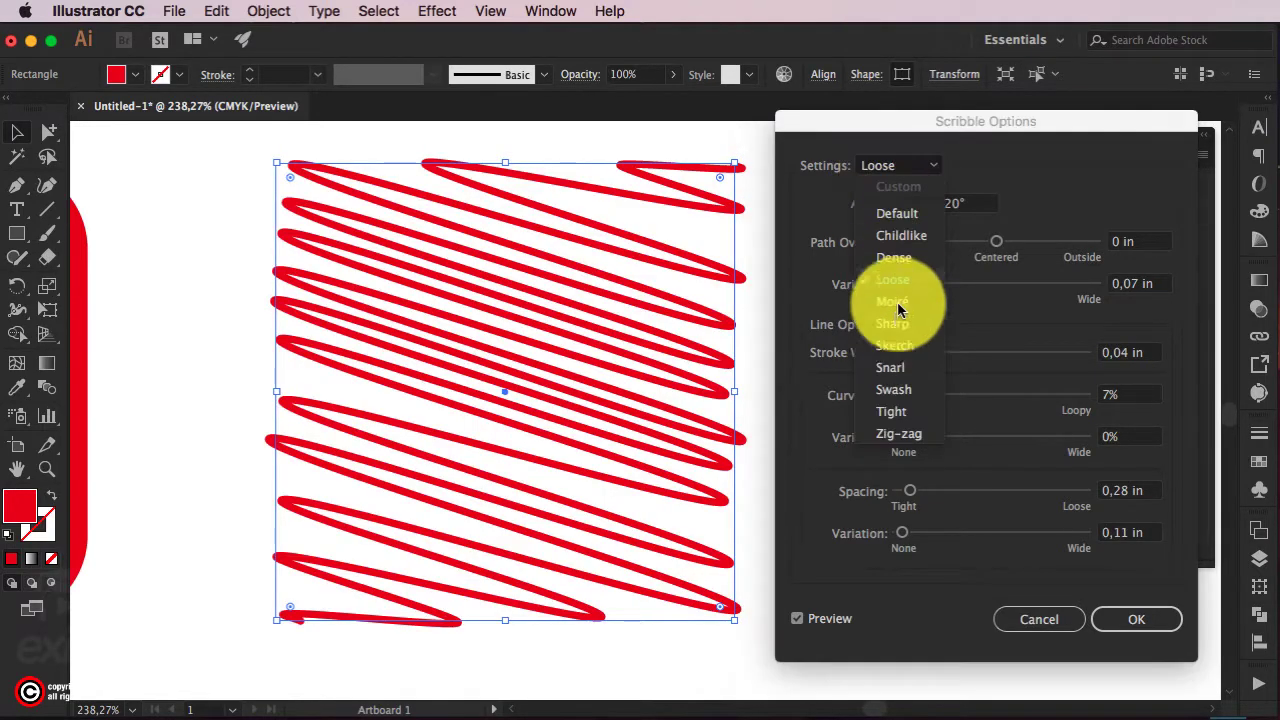
click(888, 303)
- Try the Sharp, Sketch and Tight scribble presets and return to the Default preset
click(887, 163)
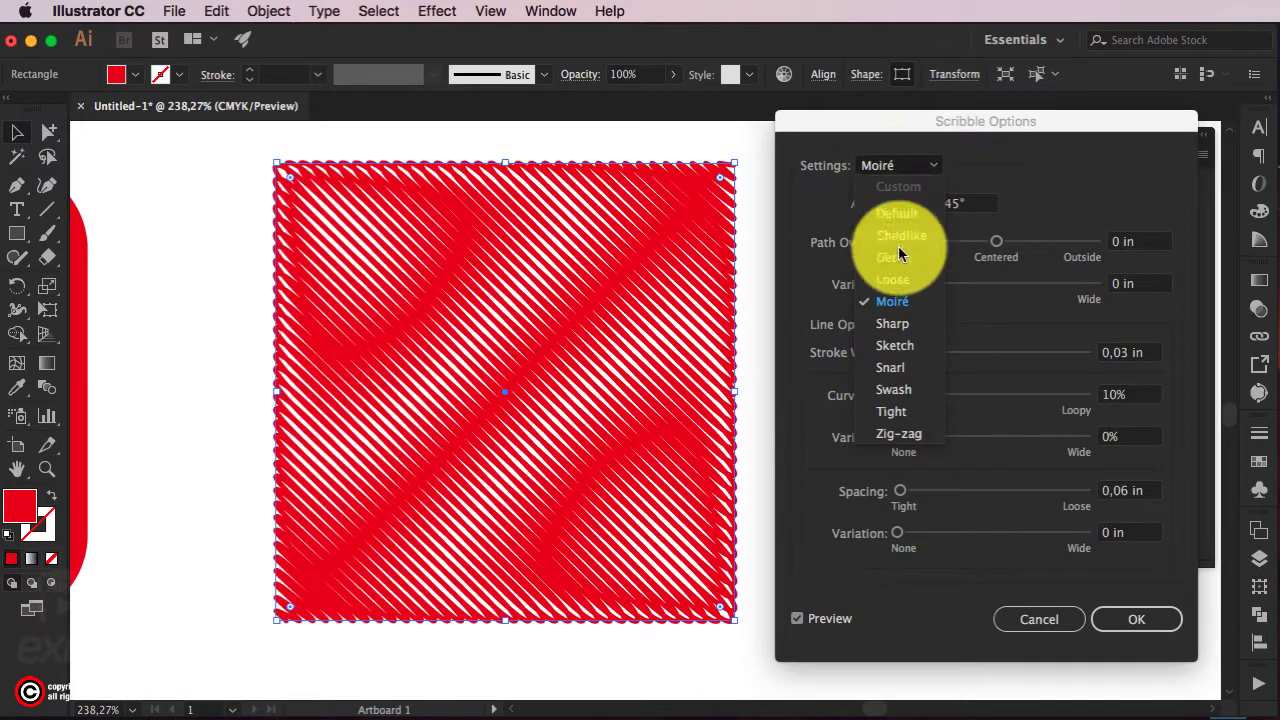
click(903, 322)
click(898, 166)
click(903, 343)
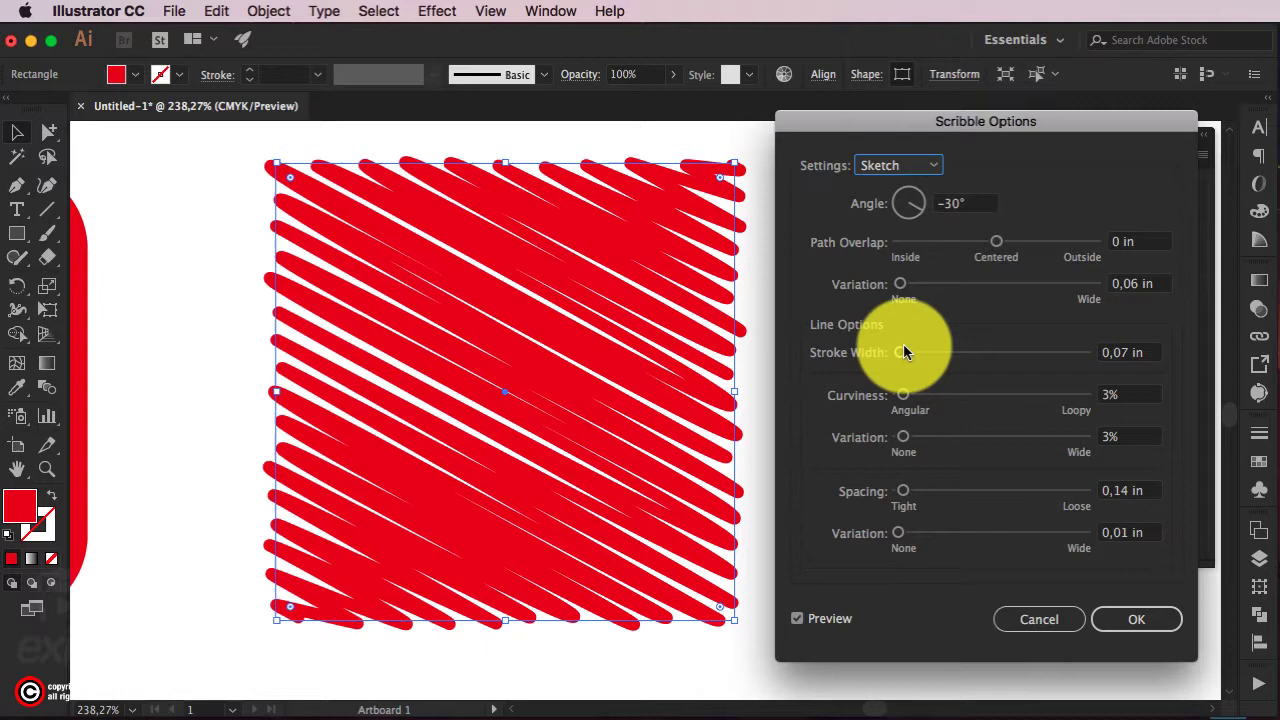
click(895, 166)
click(900, 407)
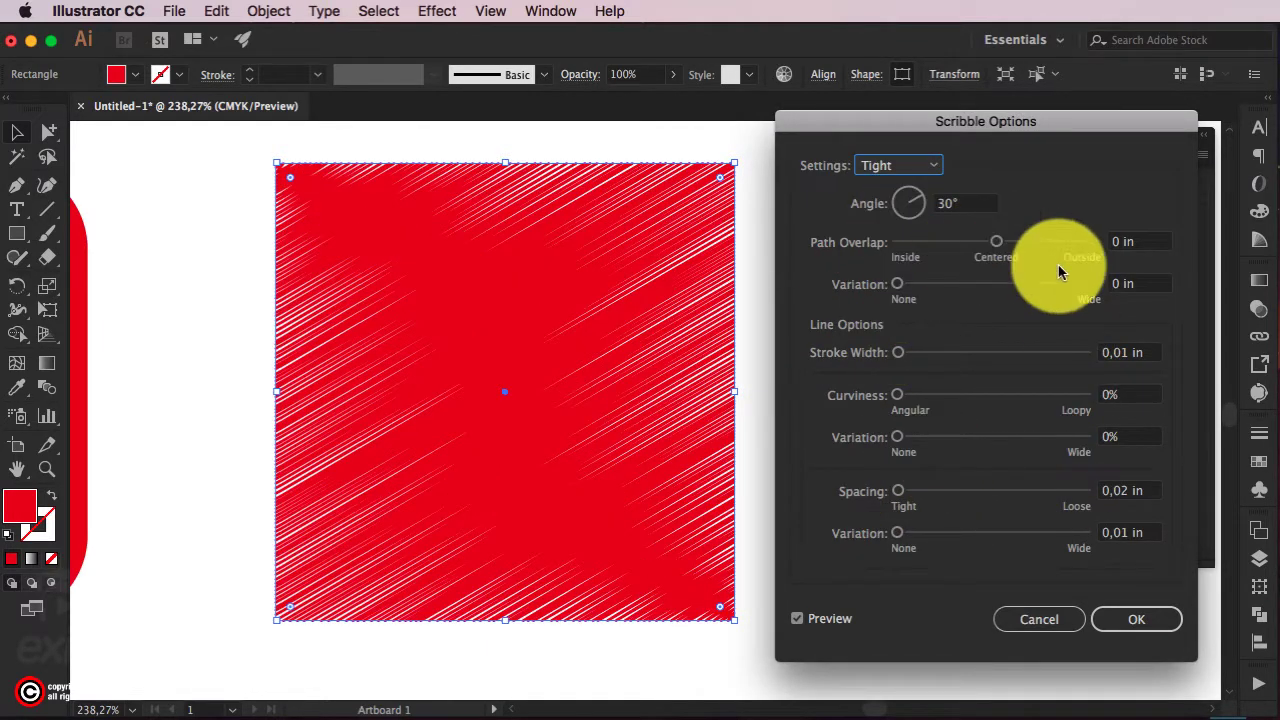
click(898, 166)
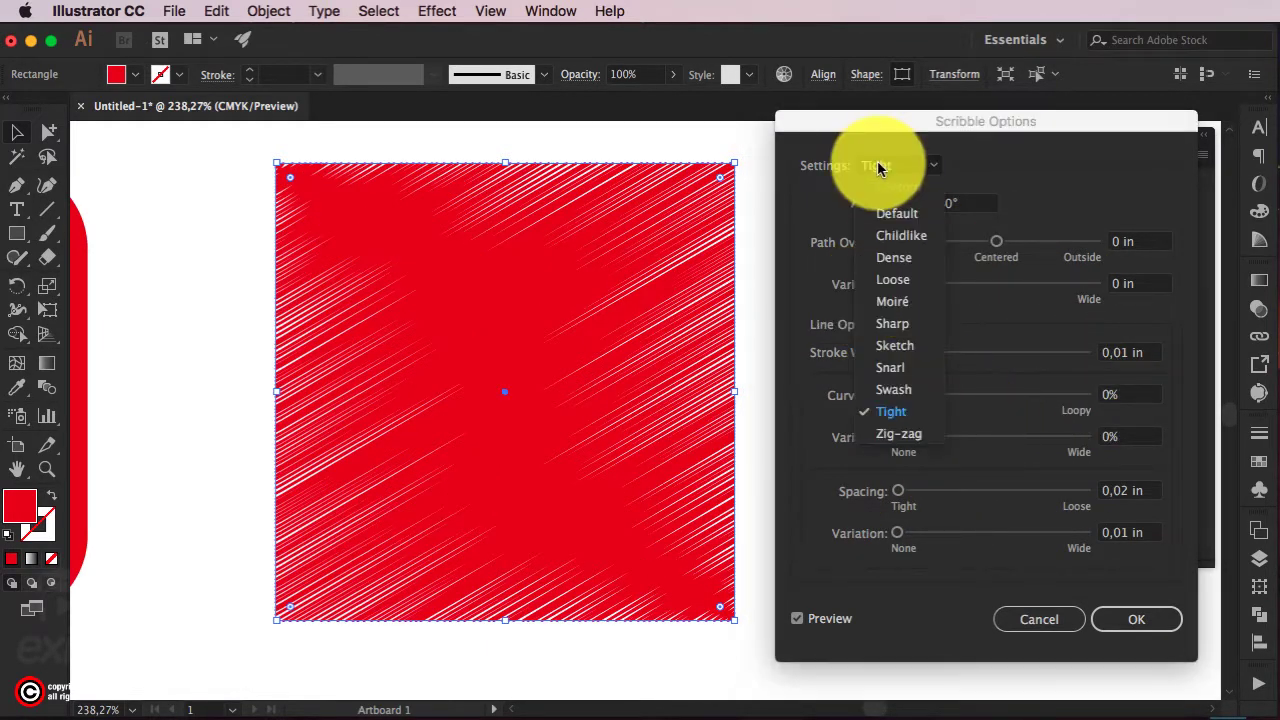
click(898, 212)
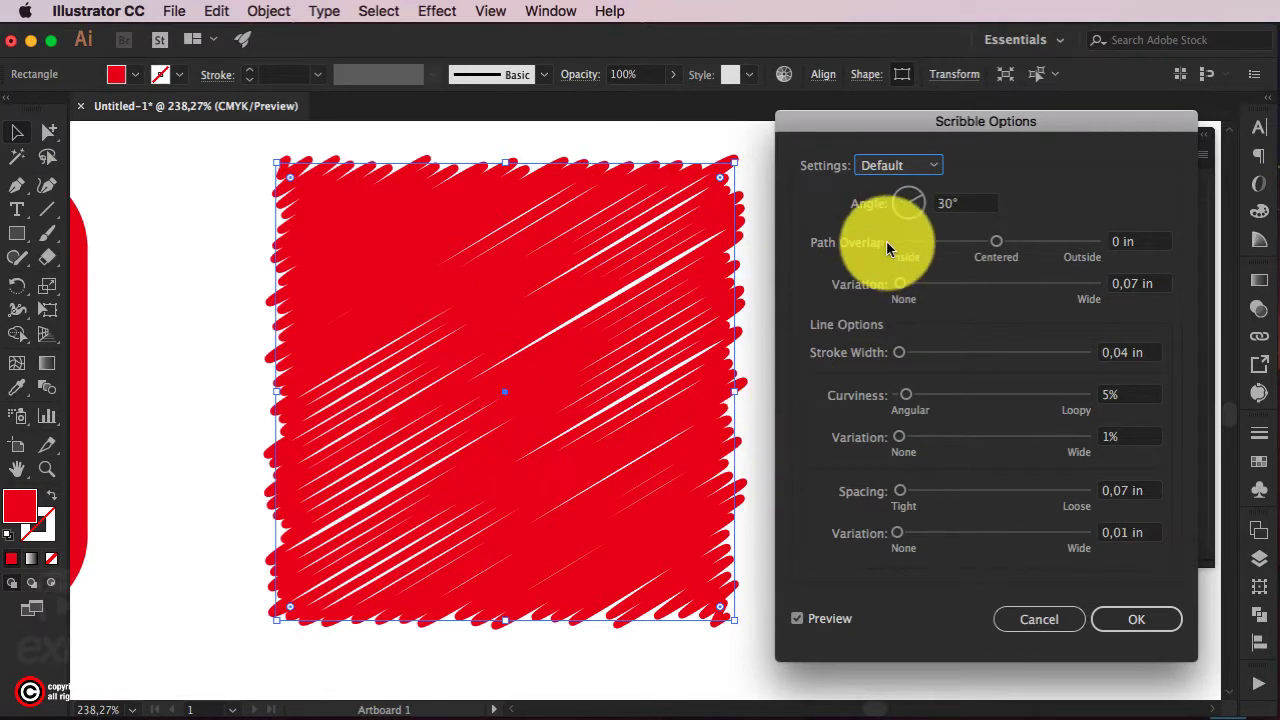
- Try a scribble angle of 90° and set it back to about 34°
click(911, 200)
drag(911, 200, 913, 198)
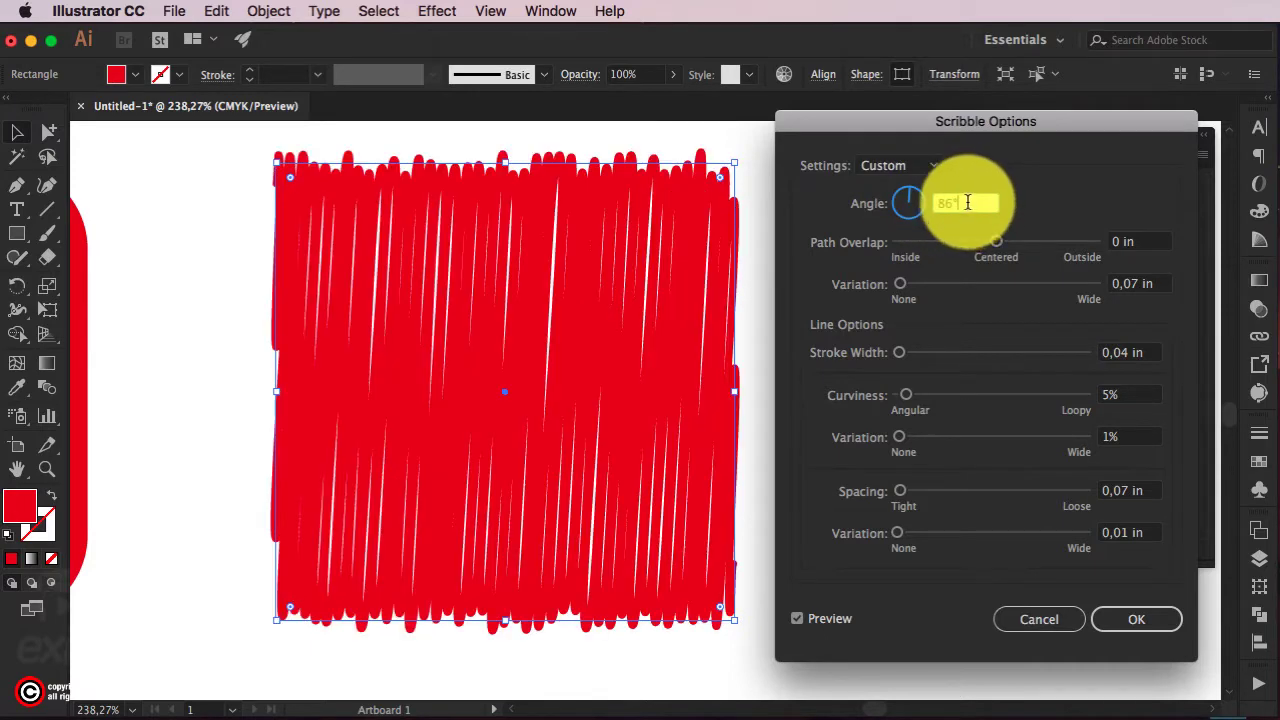
key(Tab)
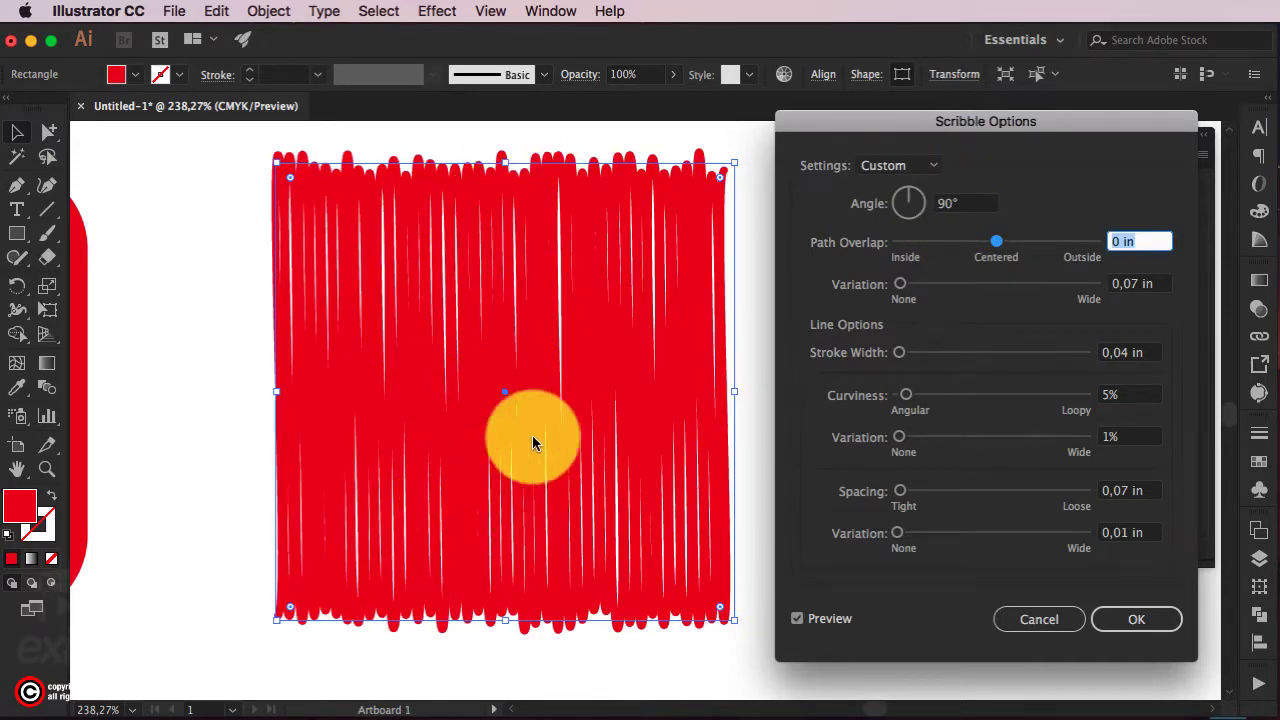
click(912, 201)
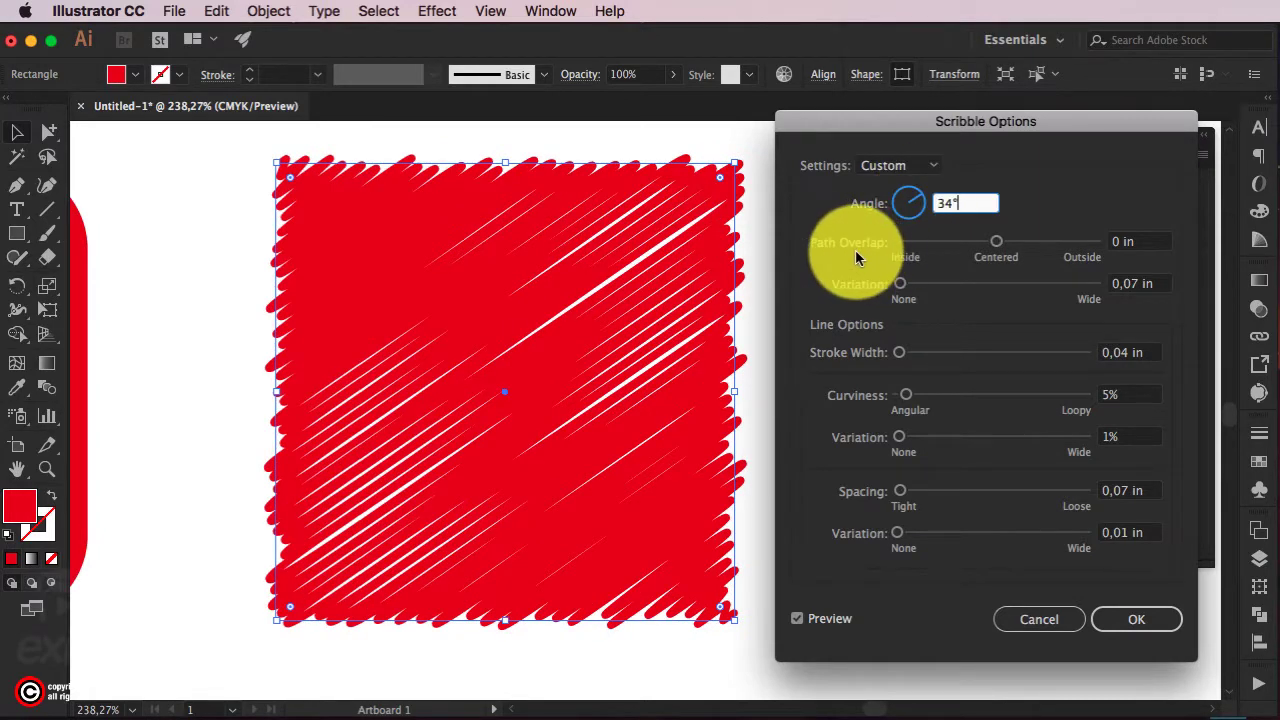
- Try a path overlap of 0 in with a path overlap variation of 0,24 in for the scribble
mouse_move(996, 241)
mouse_down()
mouse_move(956, 238)
mouse_move(1030, 244)
mouse_move(997, 243)
mouse_up()
click(1100, 245)
text(0)
key(Tab)
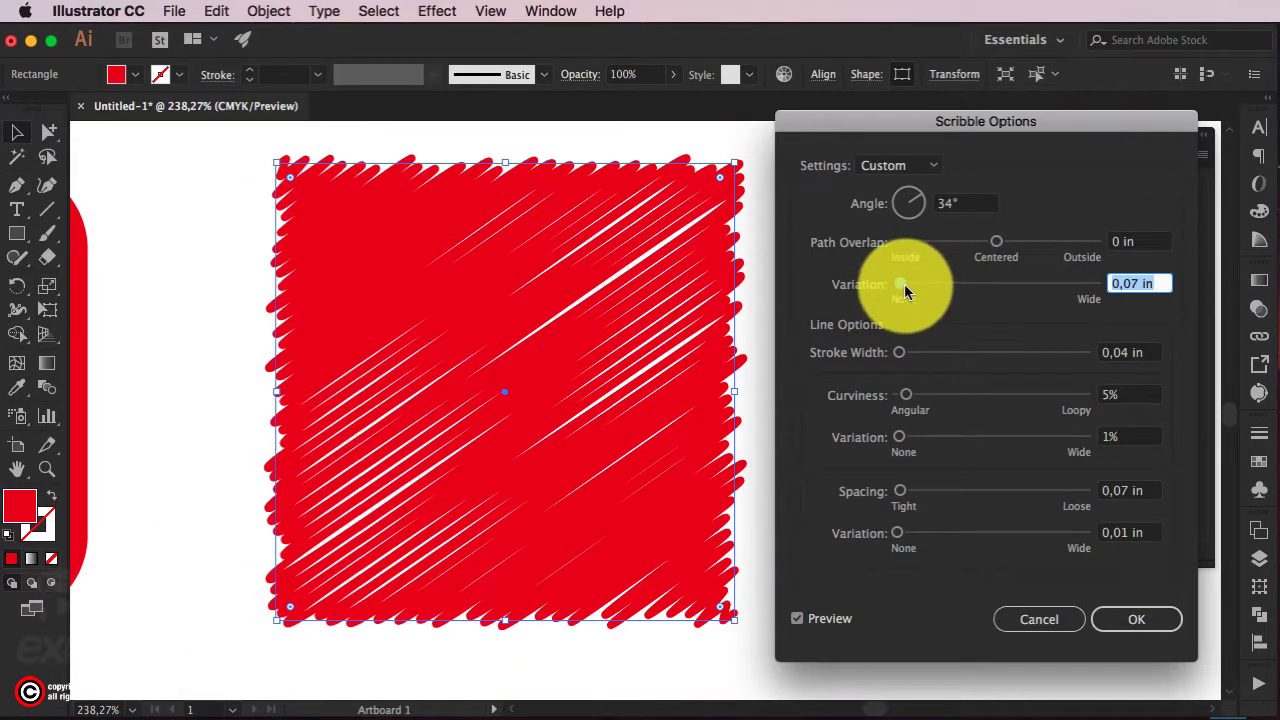
mouse_move(904, 284)
mouse_down()
mouse_move(959, 289)
mouse_move(909, 285)
mouse_up()
- Try a scribble stroke width of 0 in and set it back to 0,04 in
drag(900, 358, 889, 357)
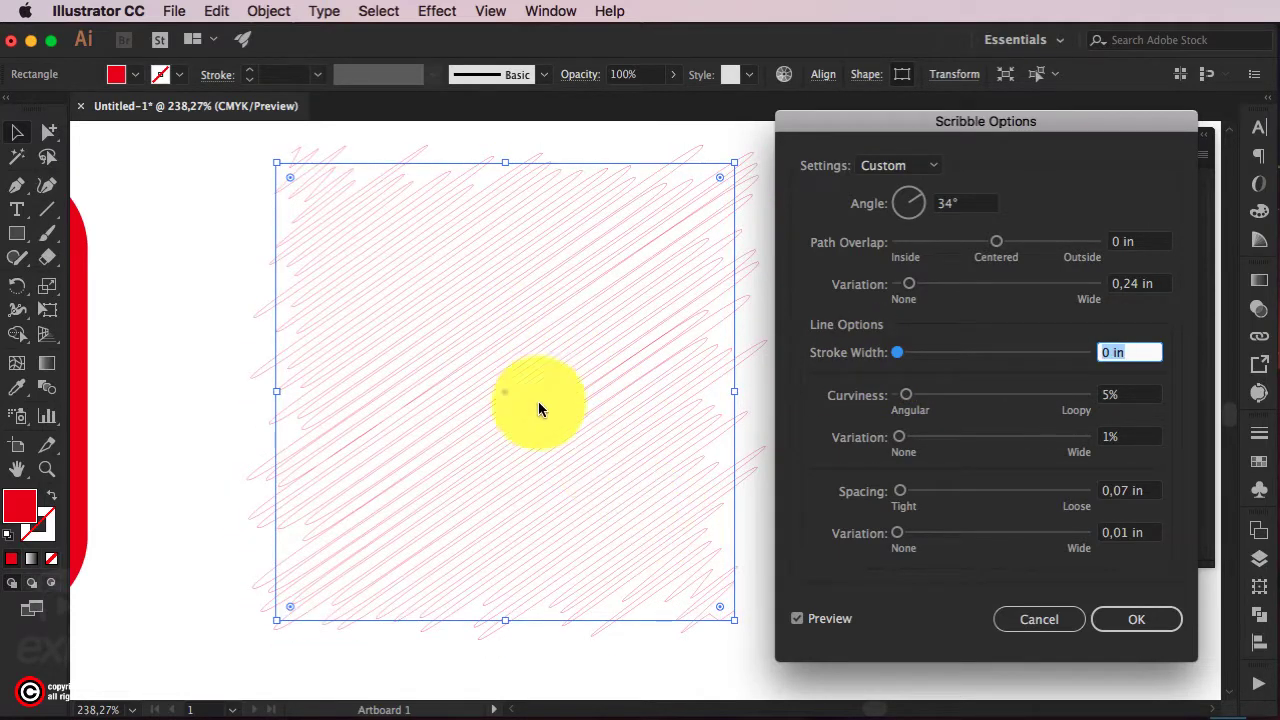
click(897, 356)
text(0)
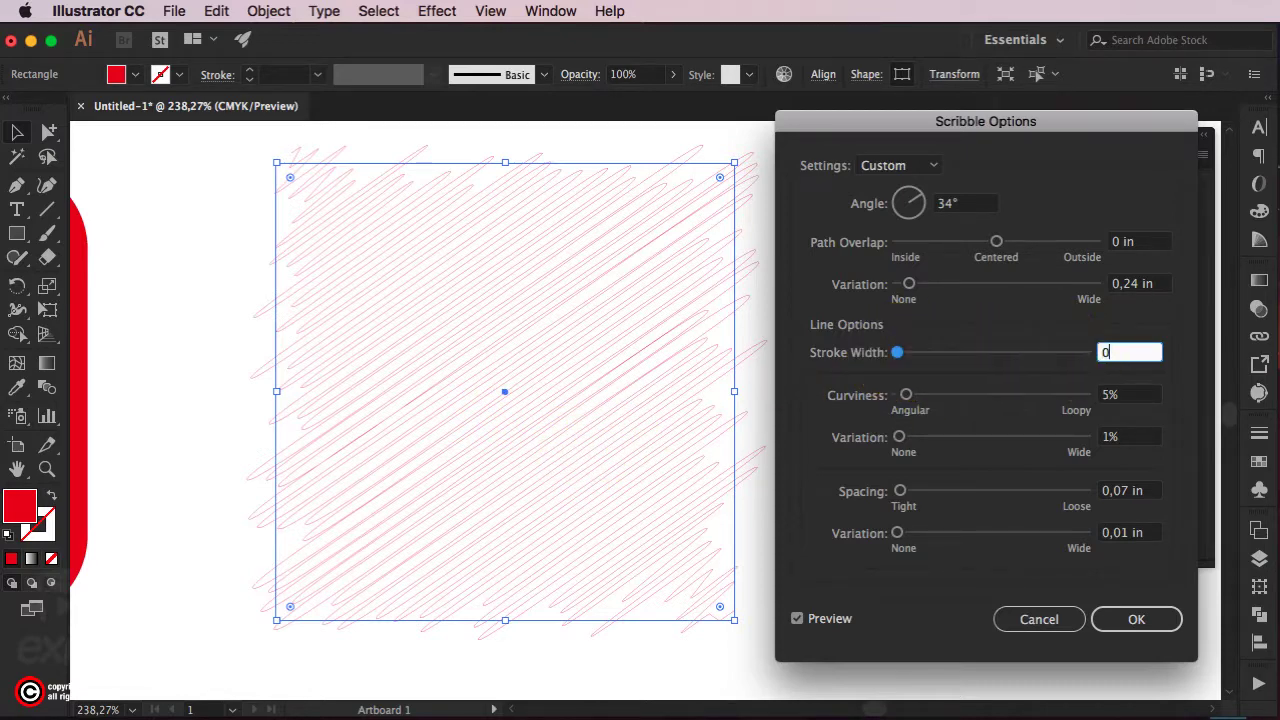
text(,04)
key(Tab)
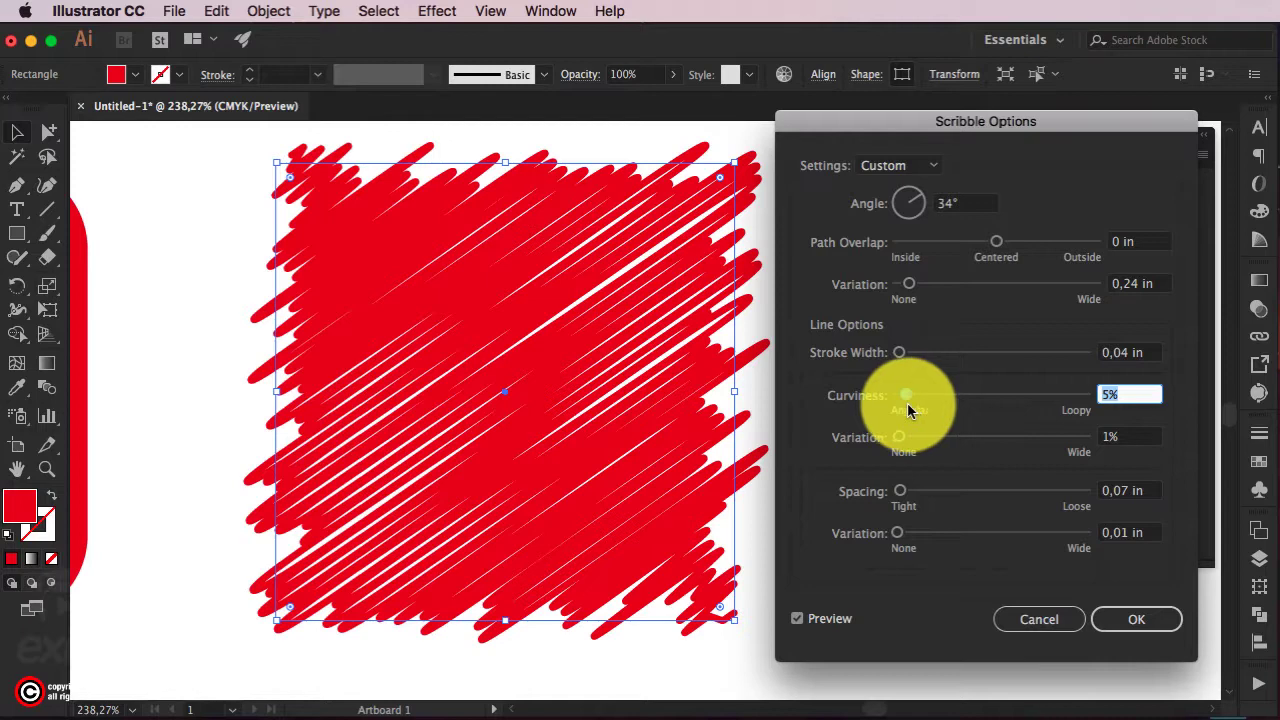
- Try 39% curviness with 56% variation and 0,03 in spacing with 0,15 in variation for the scribble lines
drag(909, 394, 928, 400)
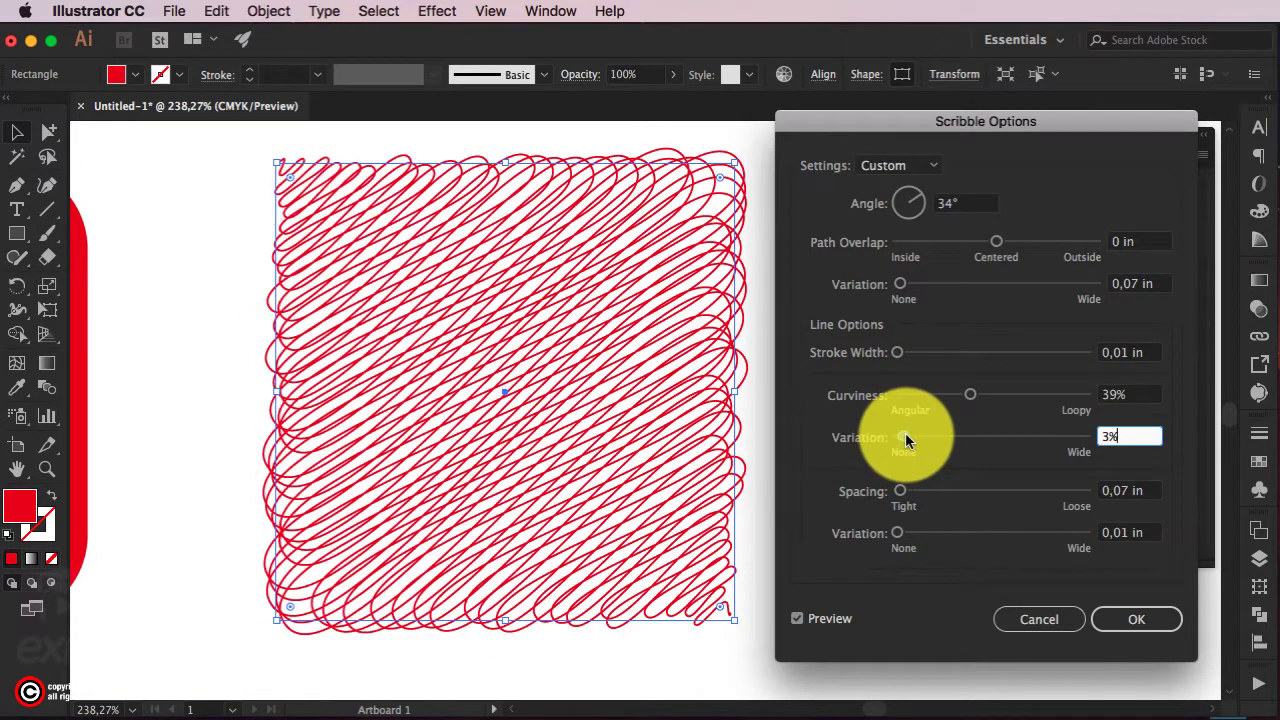
mouse_move(905, 434)
mouse_down()
mouse_move(1049, 438)
mouse_move(1007, 440)
mouse_up()
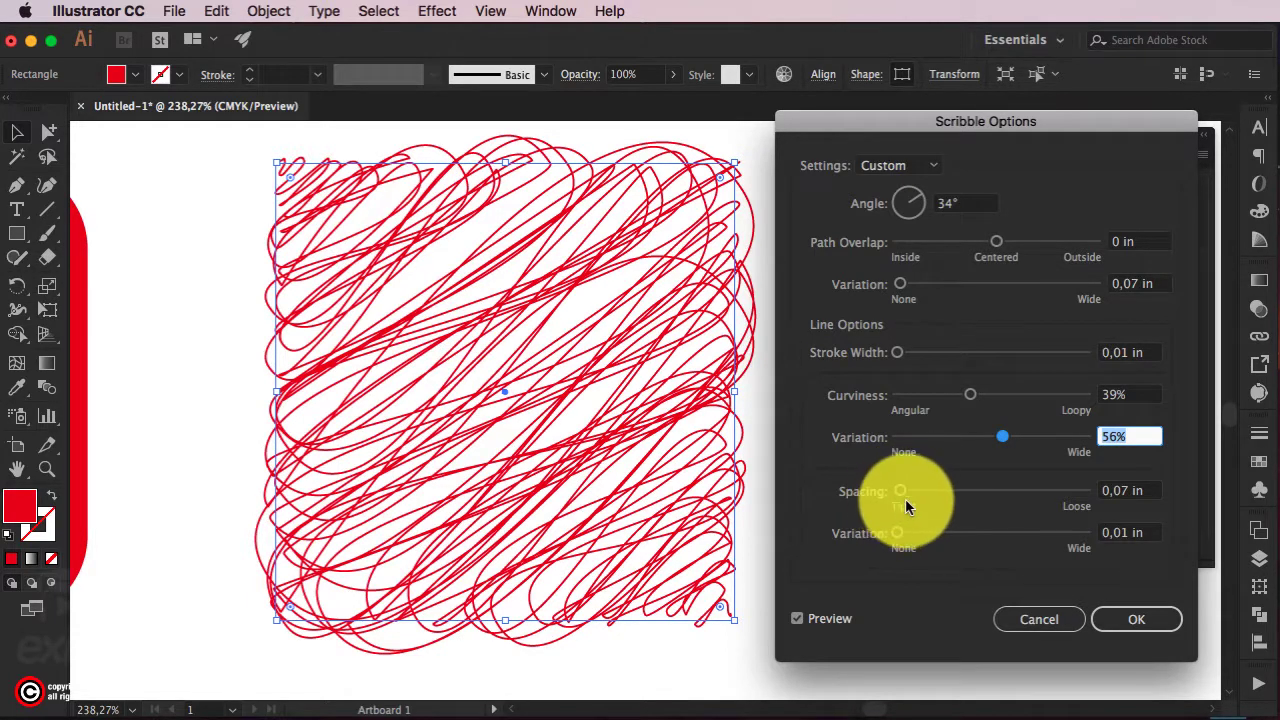
mouse_move(899, 491)
mouse_down()
mouse_move(945, 489)
mouse_move(898, 491)
mouse_up()
drag(898, 532, 905, 526)
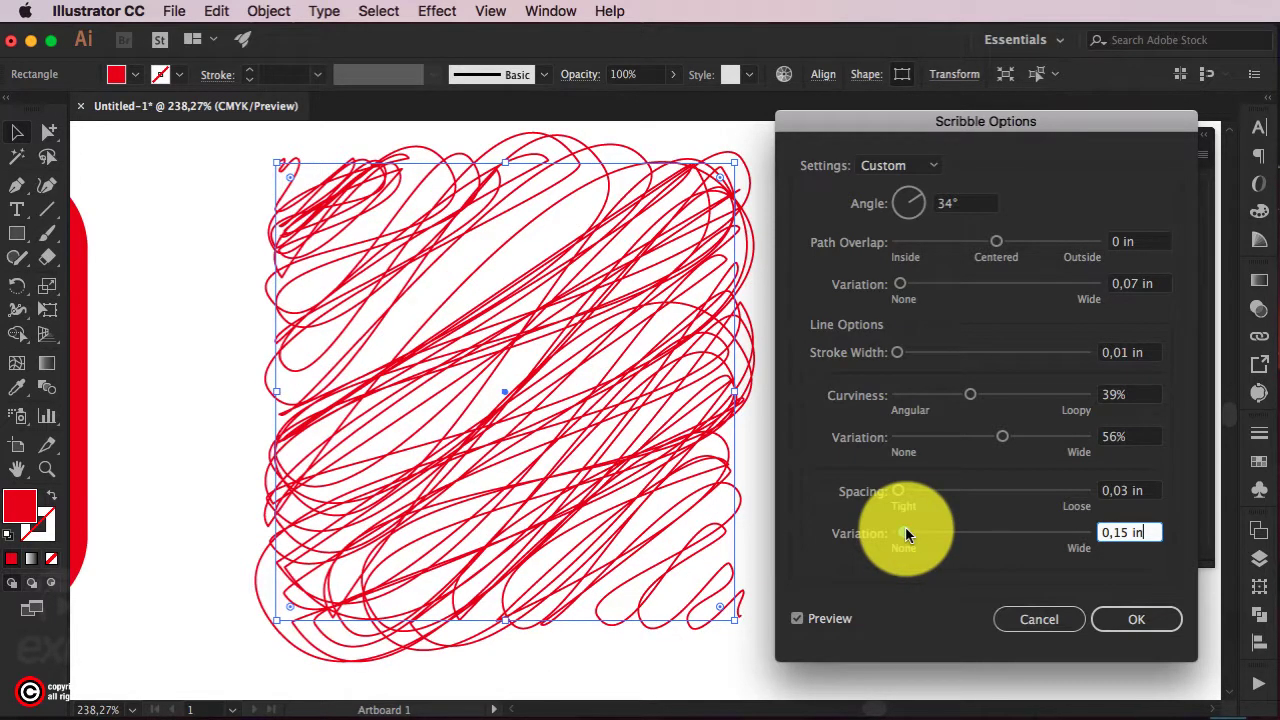
- Try the Loose scribble preset, switch to the Sketch preset and apply the effect to the square
click(931, 163)
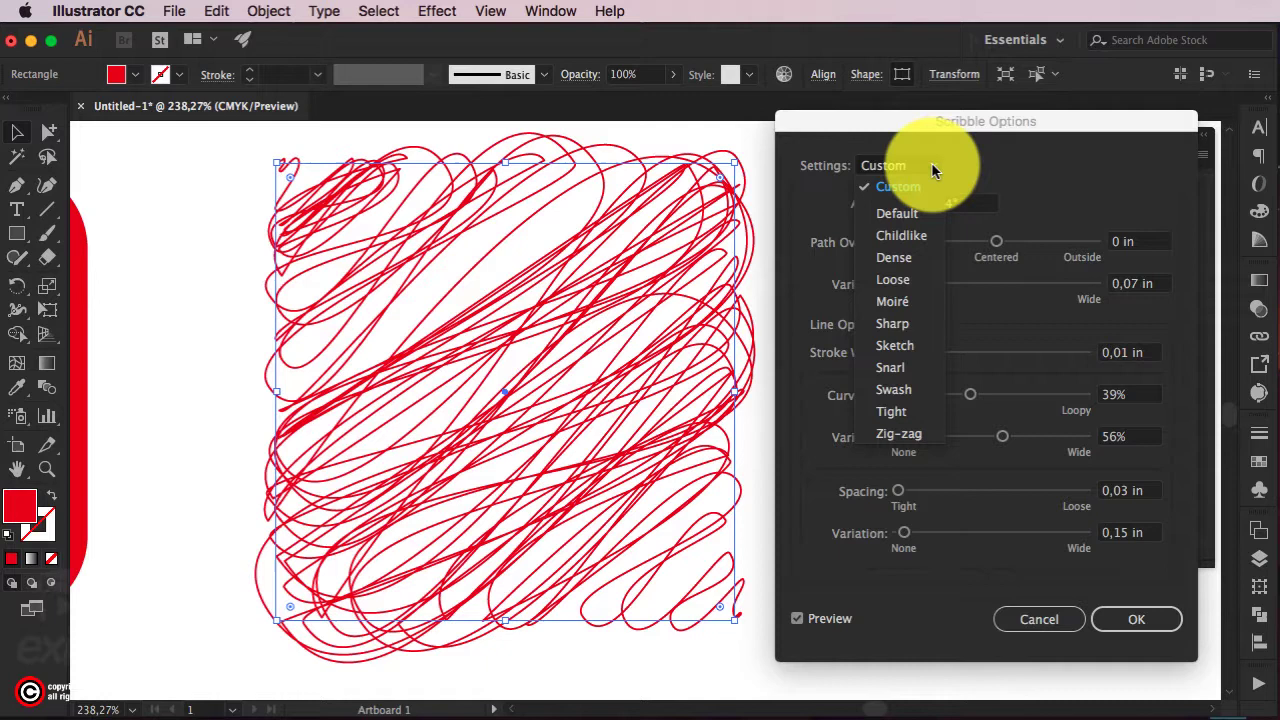
click(891, 277)
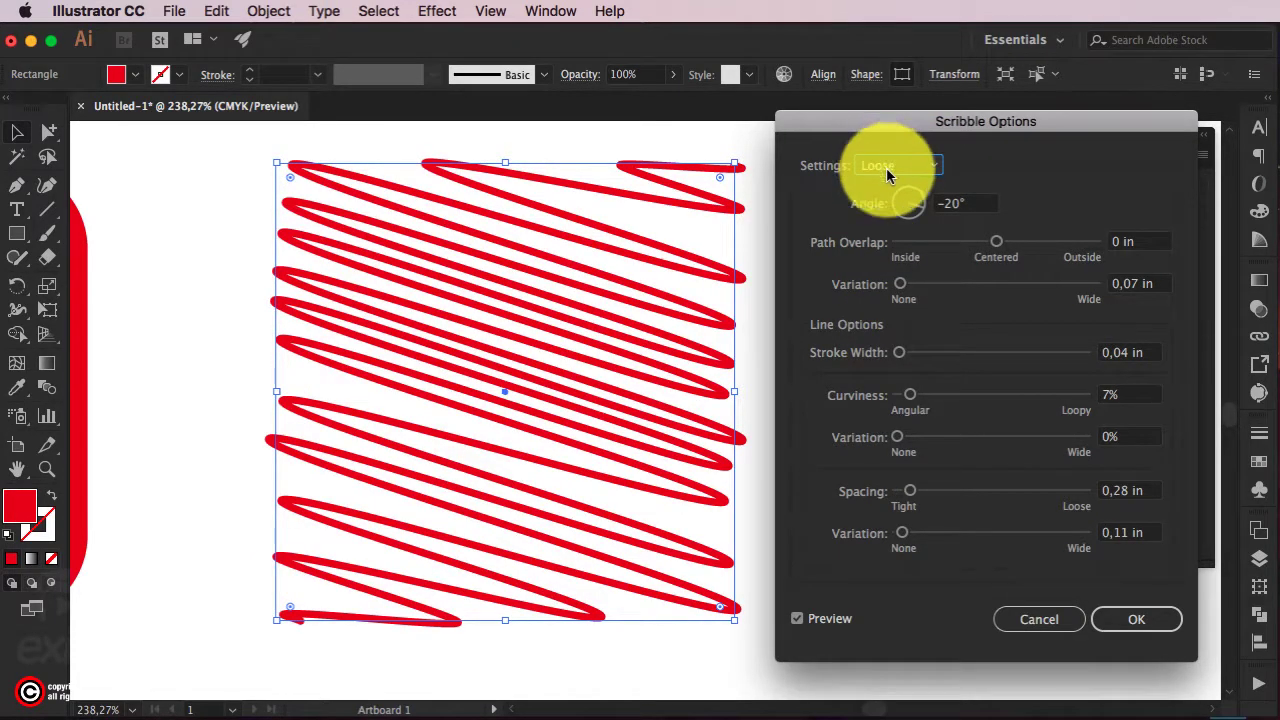
click(885, 167)
click(865, 375)
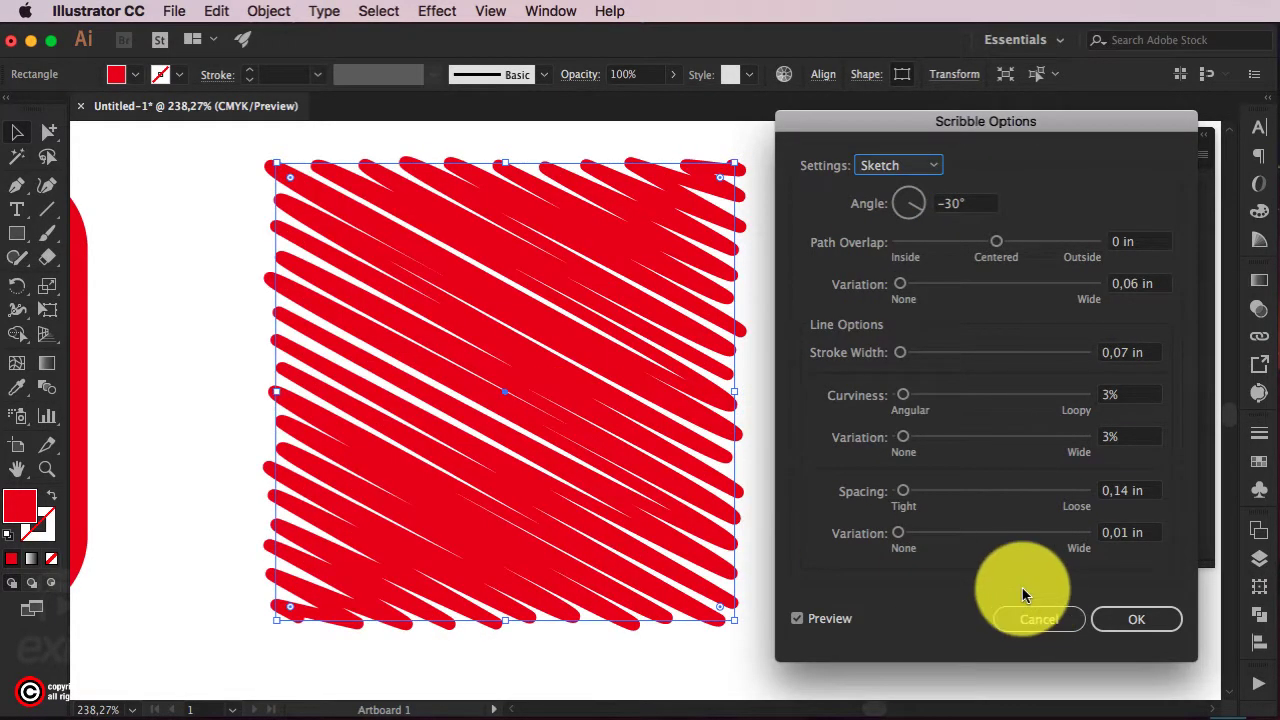
click(1133, 622)
- Select the squares one after another and examine which Stylize effect is listed in each one's appearance
key(super+minus)
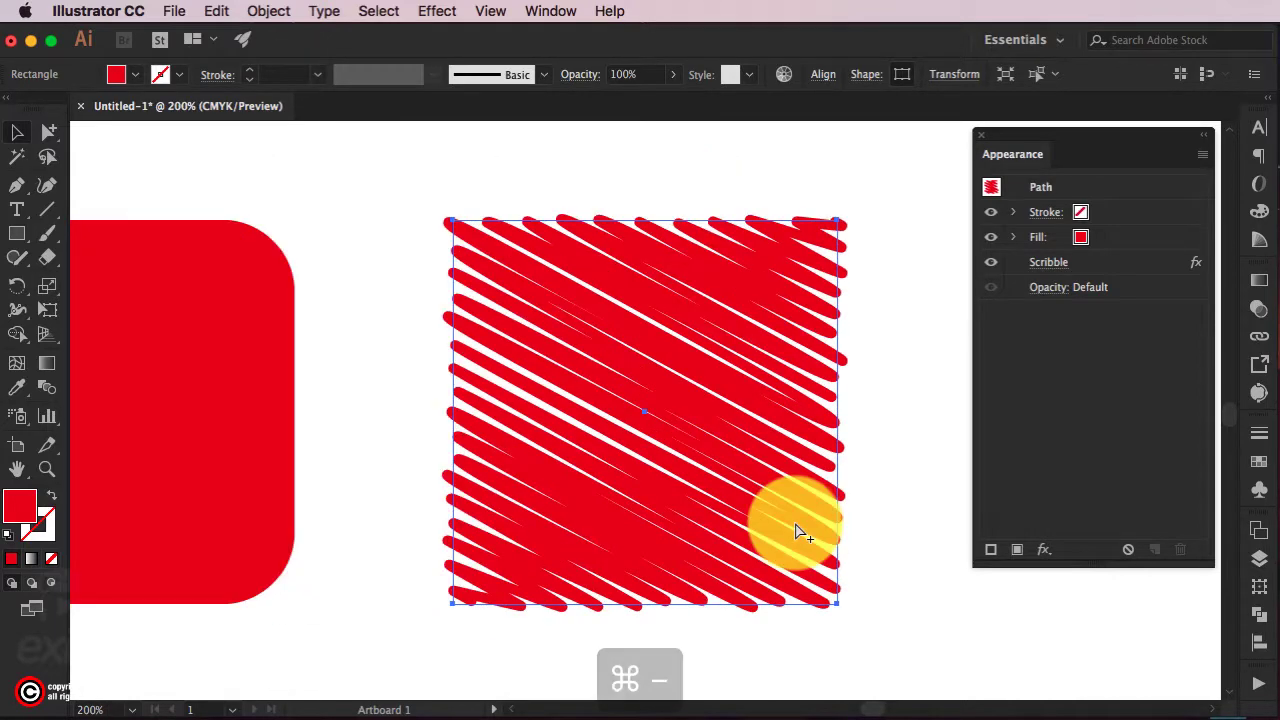
key(super+minus)
key(super+minus)
key(super+minus)
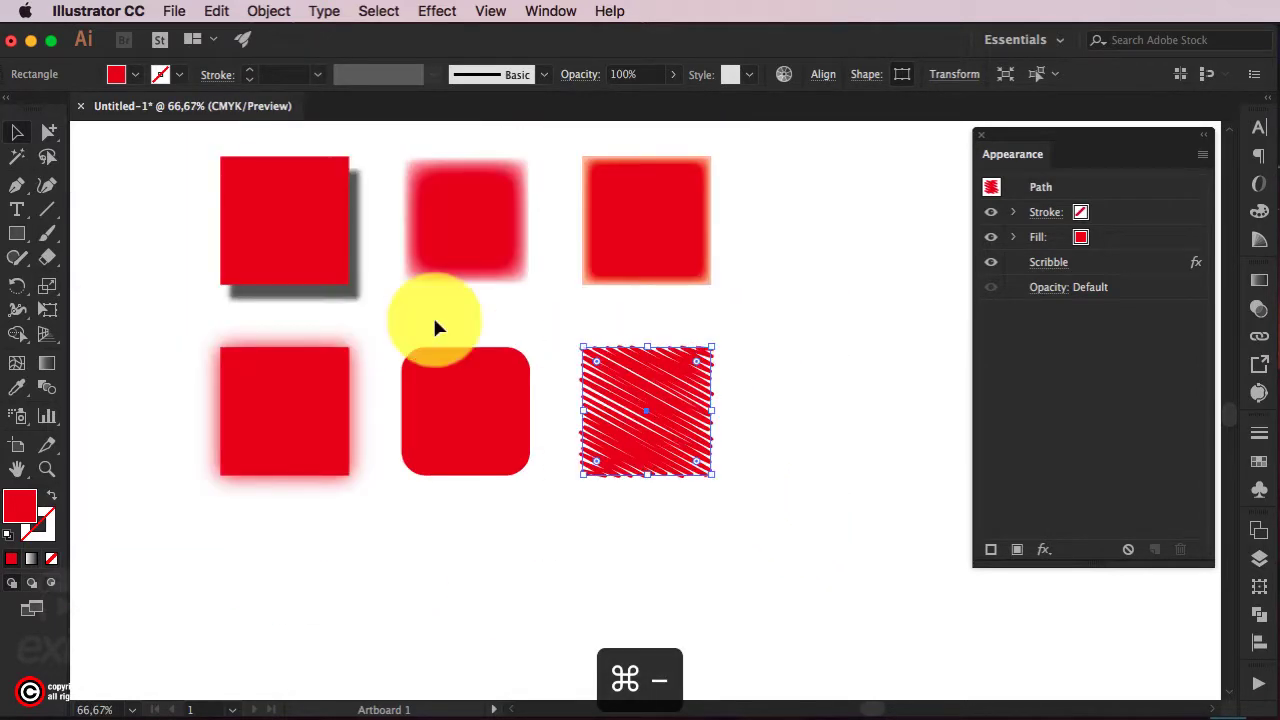
drag(709, 429, 729, 434)
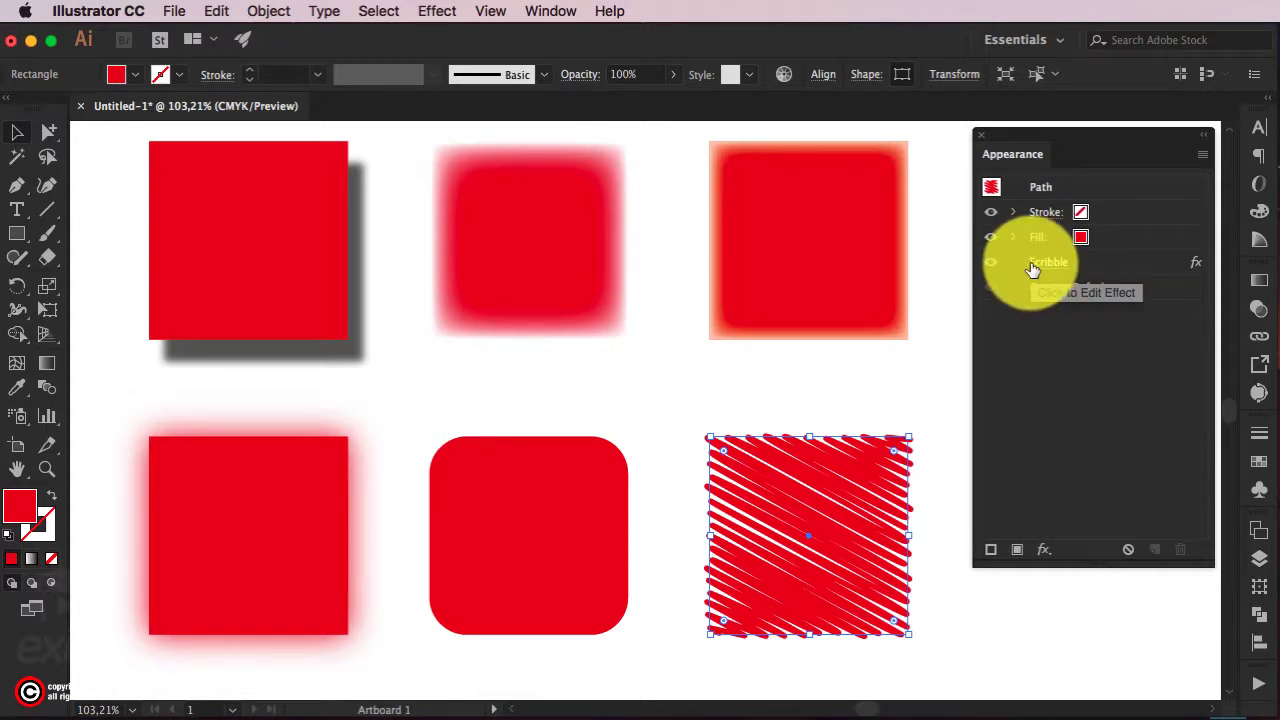
click(571, 300)
click(306, 260)
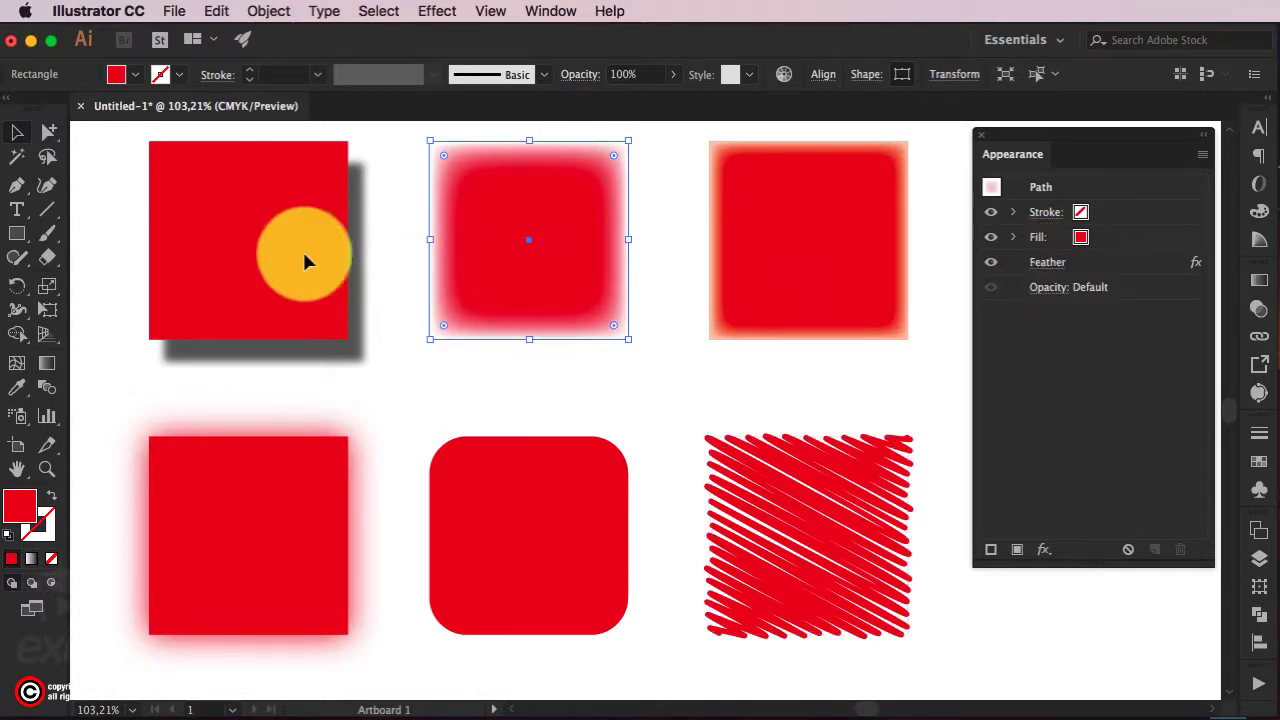
click(286, 455)
click(460, 478)
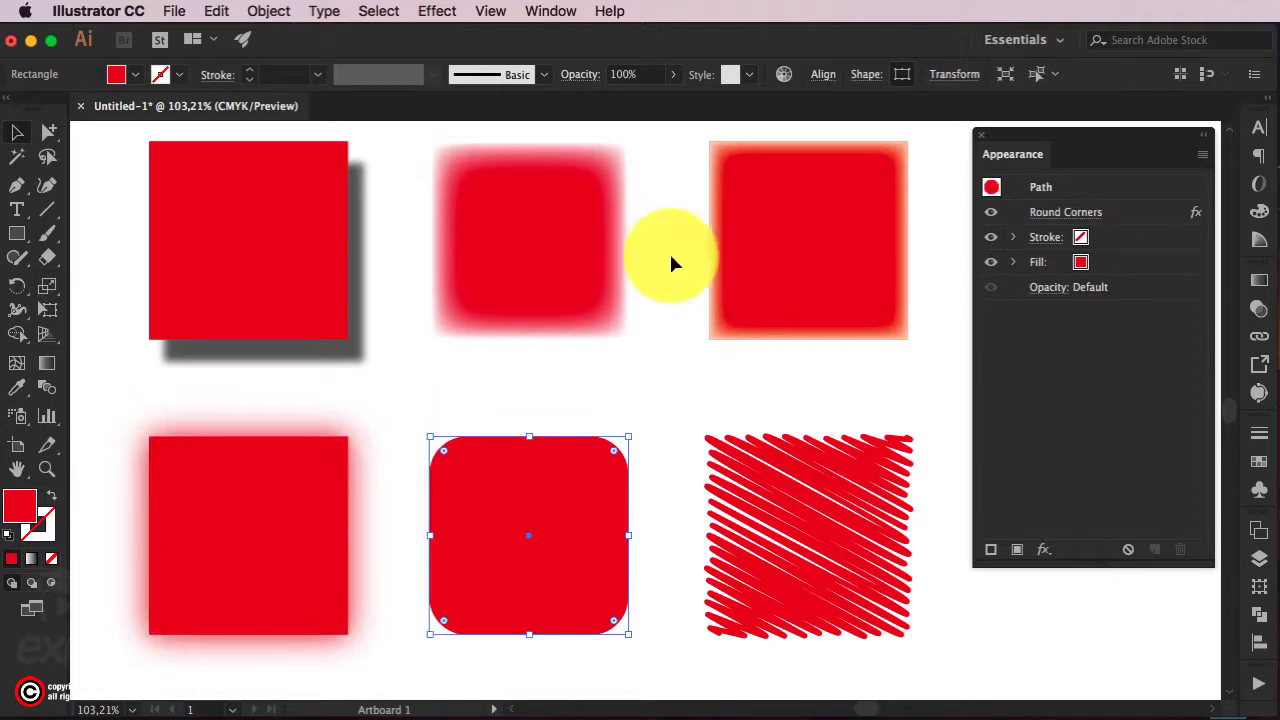
click(718, 250)
click(640, 240)
click(603, 491)
click(862, 520)
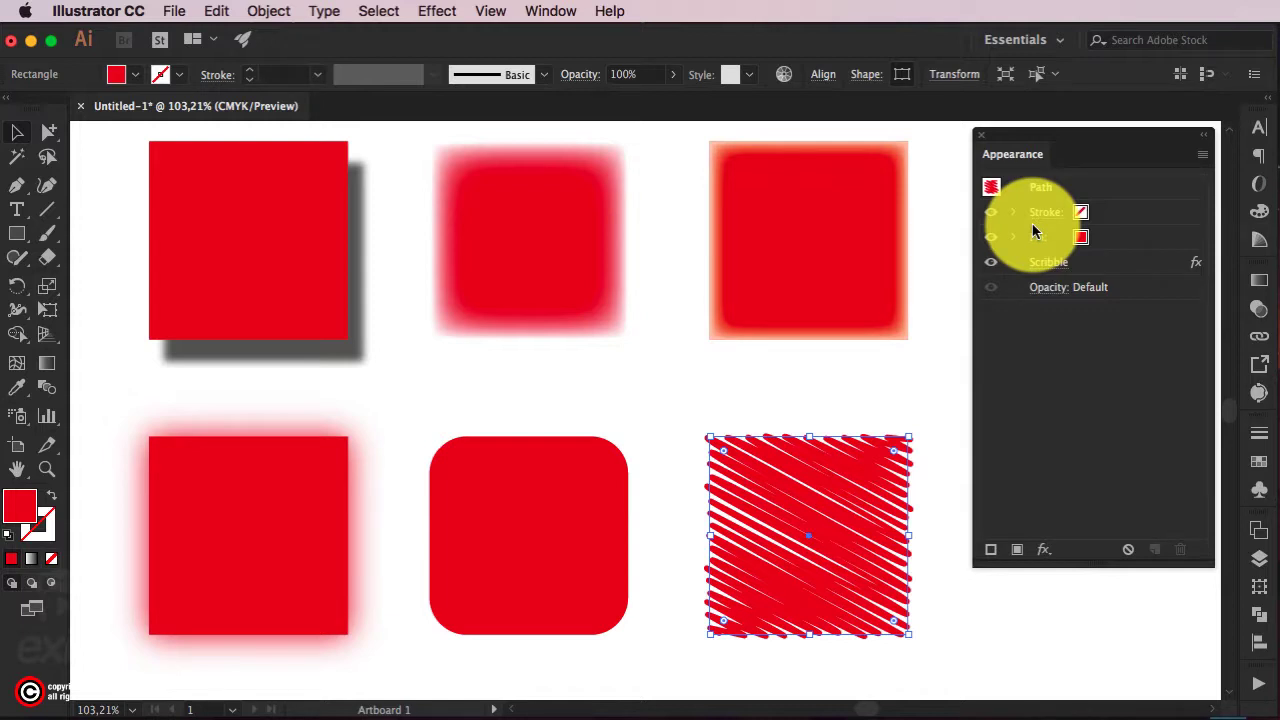
click(280, 229)
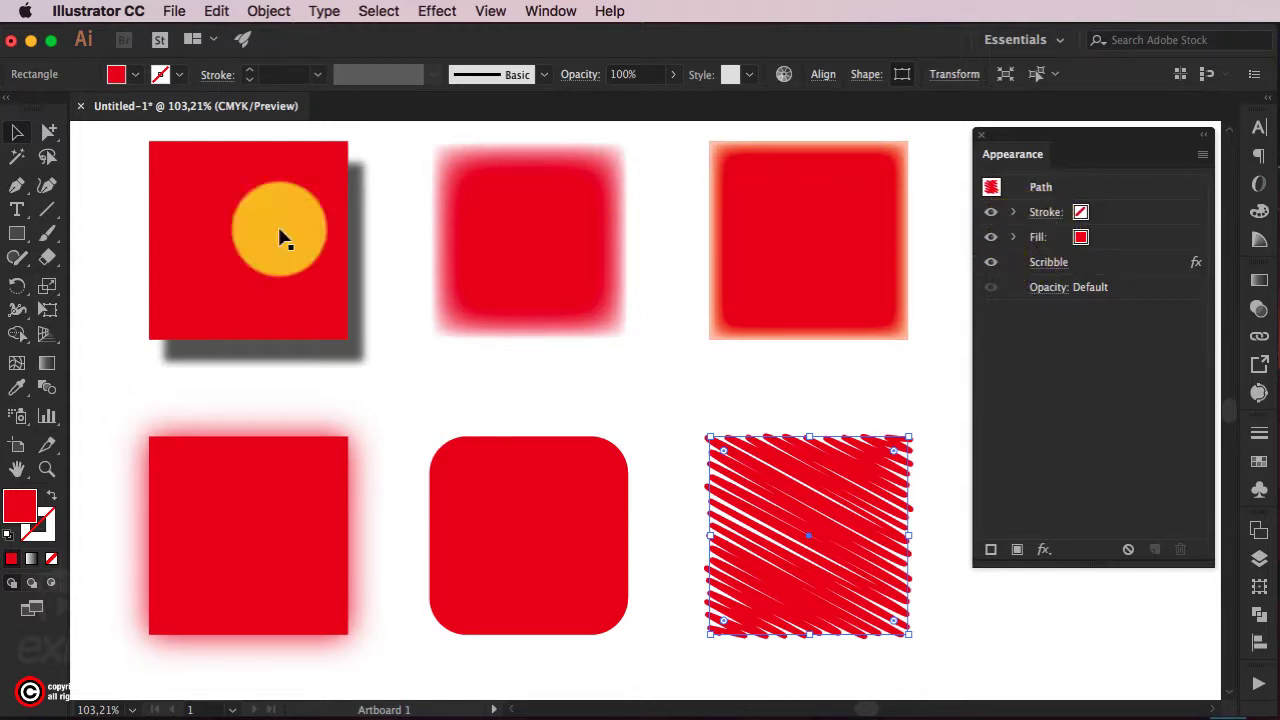
click(508, 245)
click(749, 234)
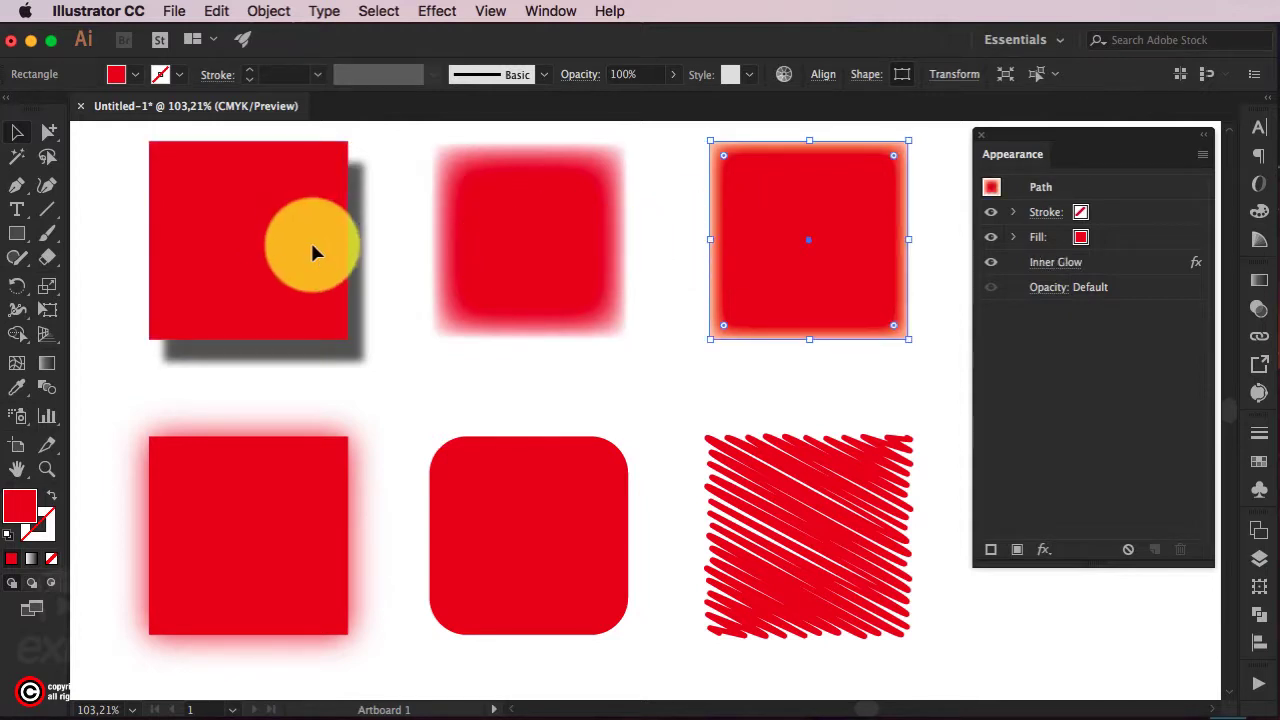
click(314, 251)
click(509, 257)
click(799, 272)
click(531, 506)
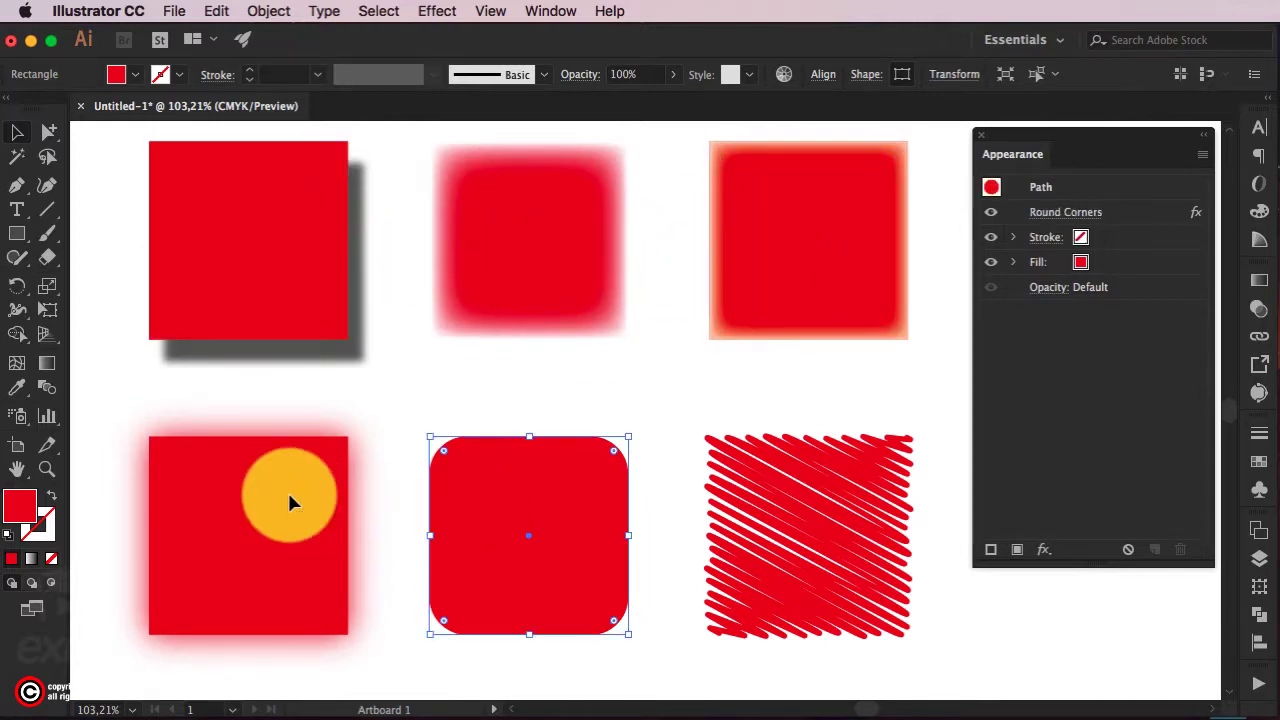
- Move the drop-shadow square slightly and inspect the squares' underlying paths in Outline view before returning to Preview
mouse_move(267, 298)
mouse_down()
mouse_move(251, 296)
mouse_move(278, 308)
mouse_move(266, 309)
mouse_up()
key(super+y)
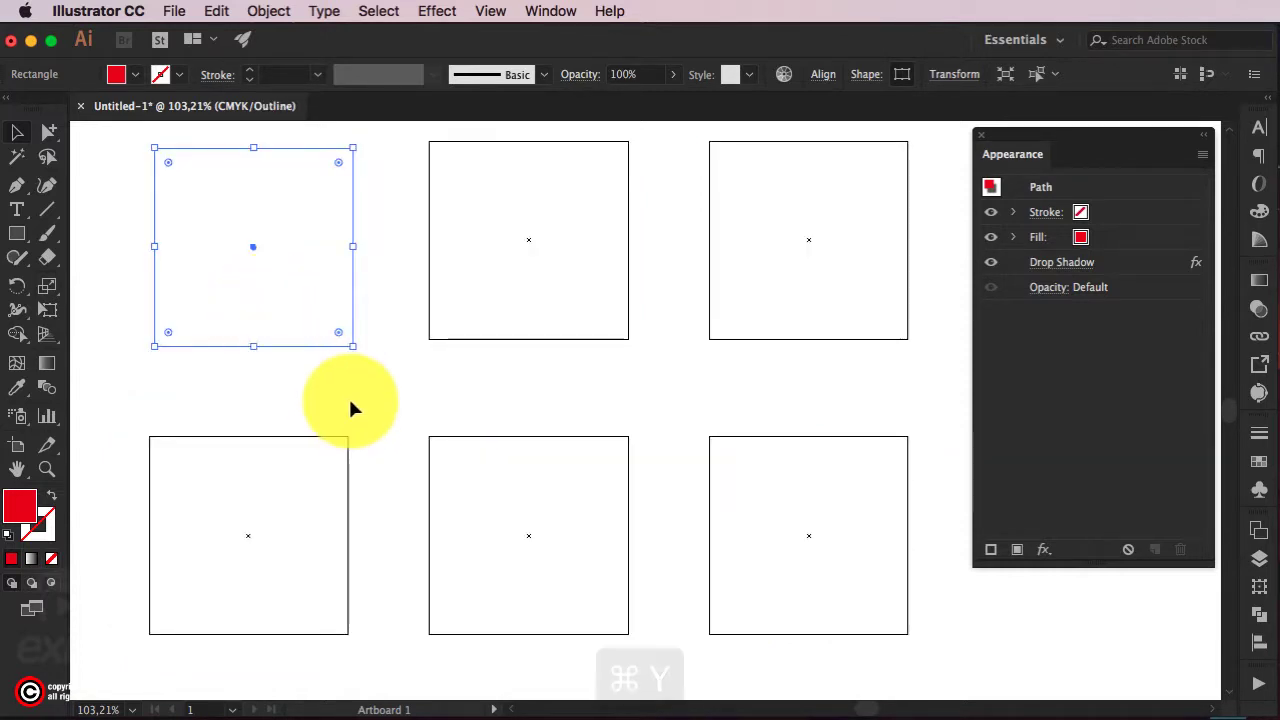
click(348, 396)
drag(133, 237, 831, 480)
click(649, 370)
key(super+y)
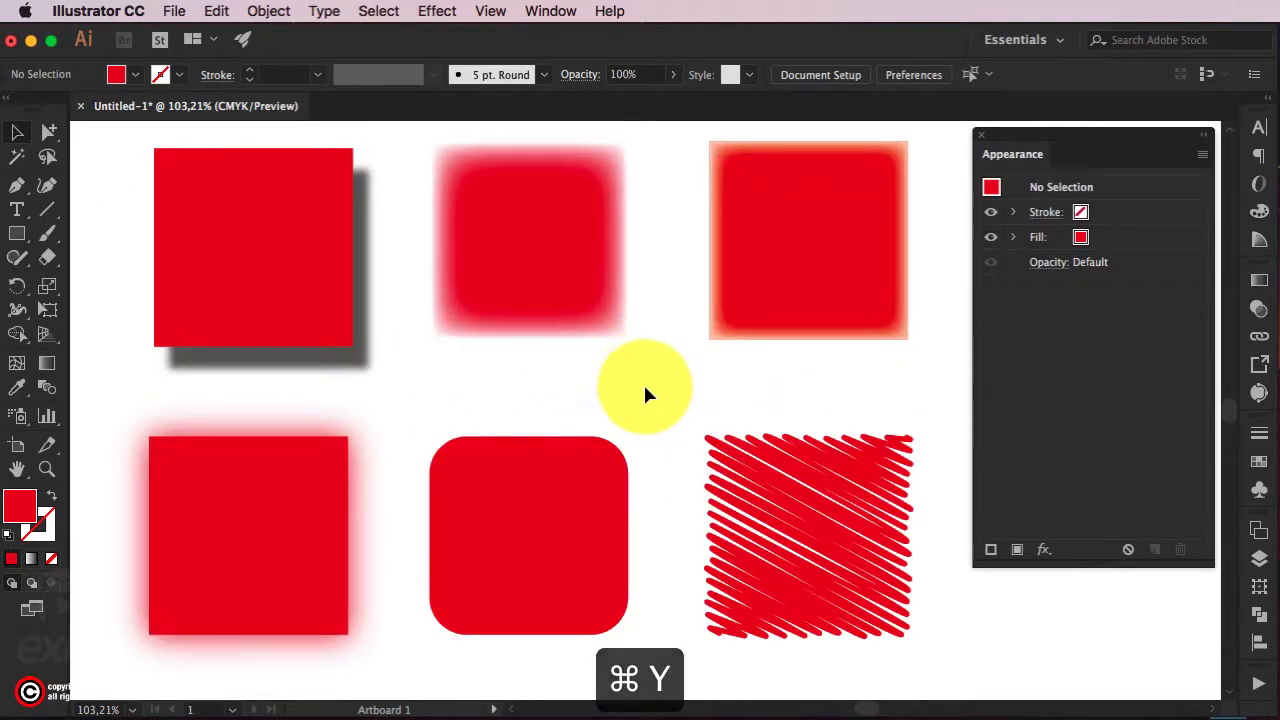
- Place a copy of the drop-shadow square in the empty area to the left of the original
click(335, 290)
click(386, 318)
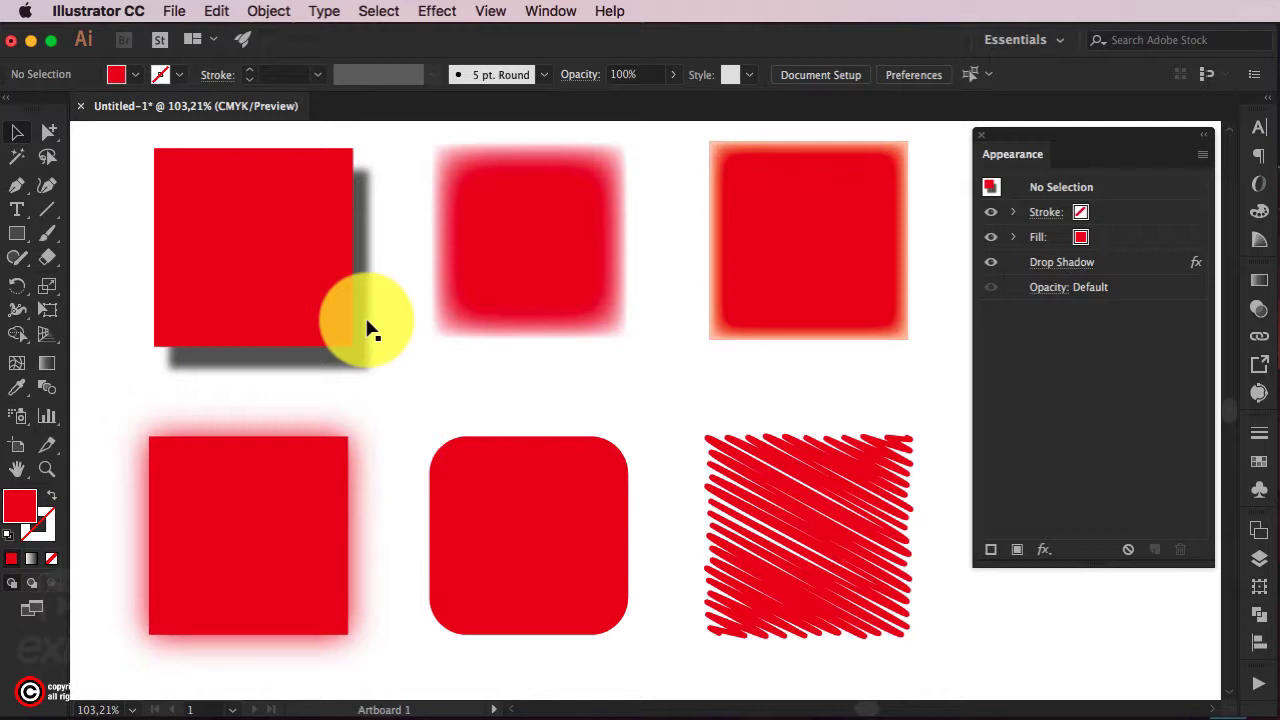
scroll(370, 330, left, 5)
click(646, 281)
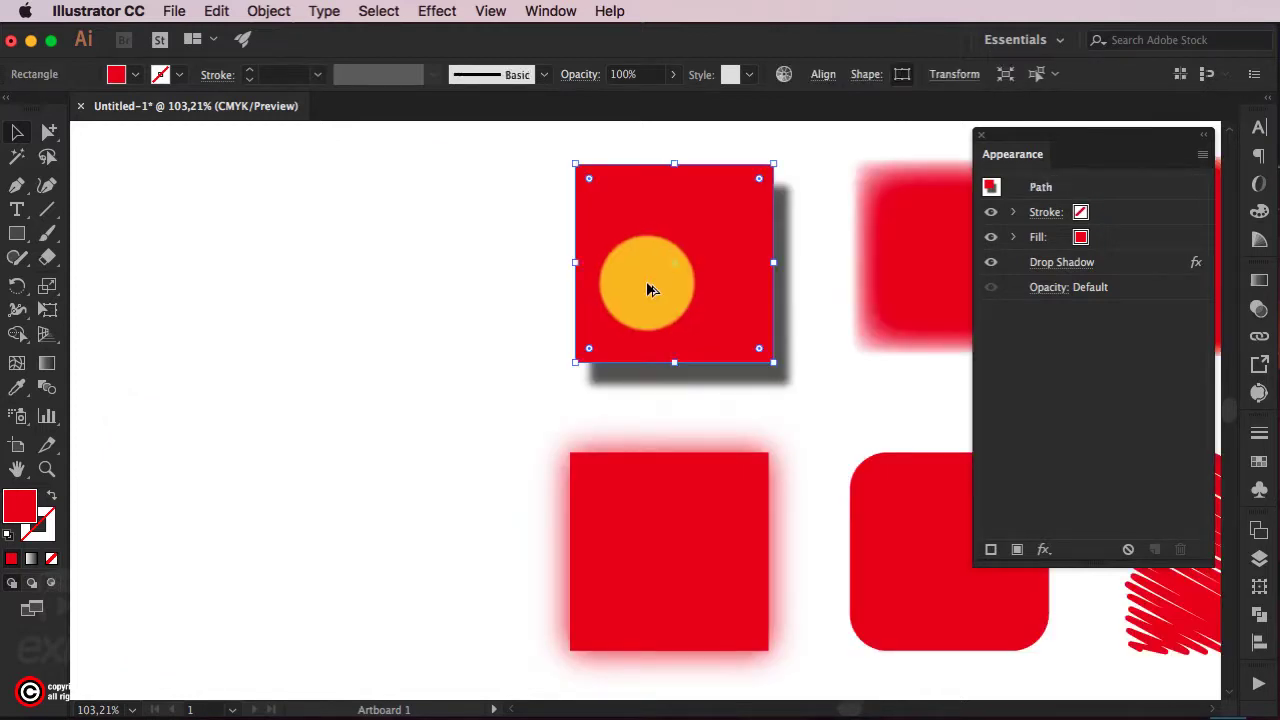
drag(666, 297, 390, 295)
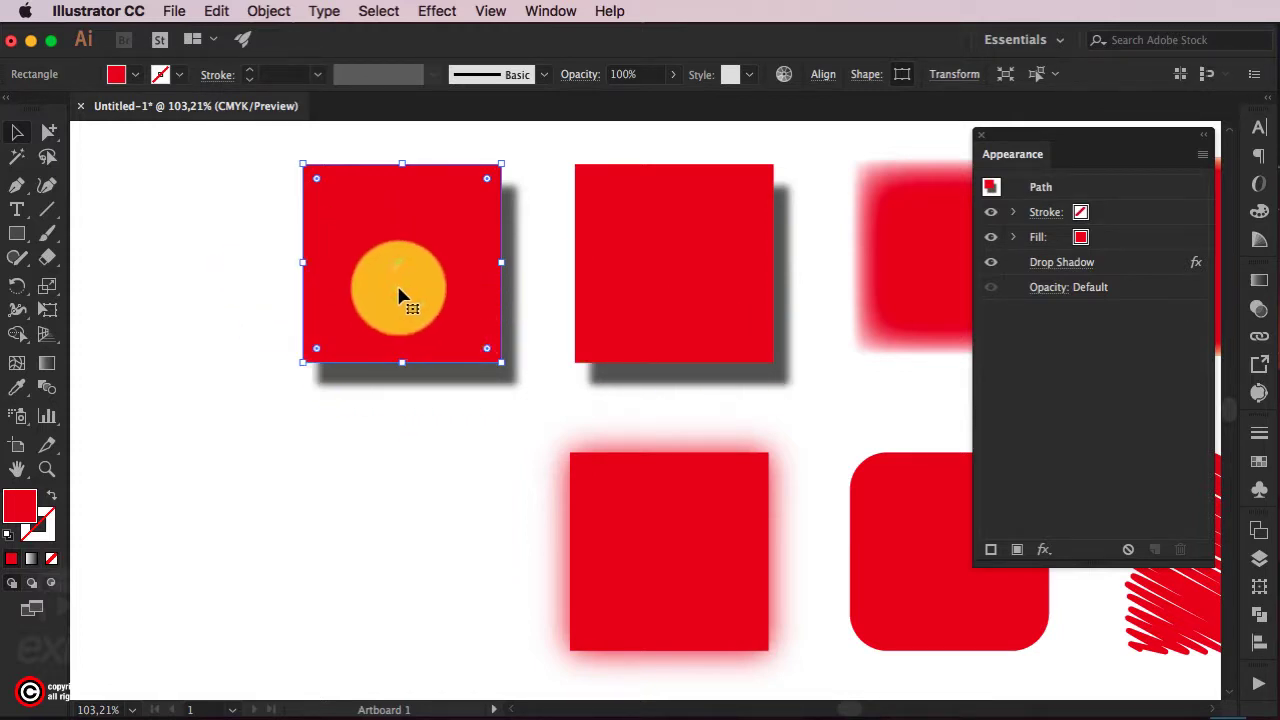
- Expand the appearance of the copied drop-shadow square and deselect it
click(268, 10)
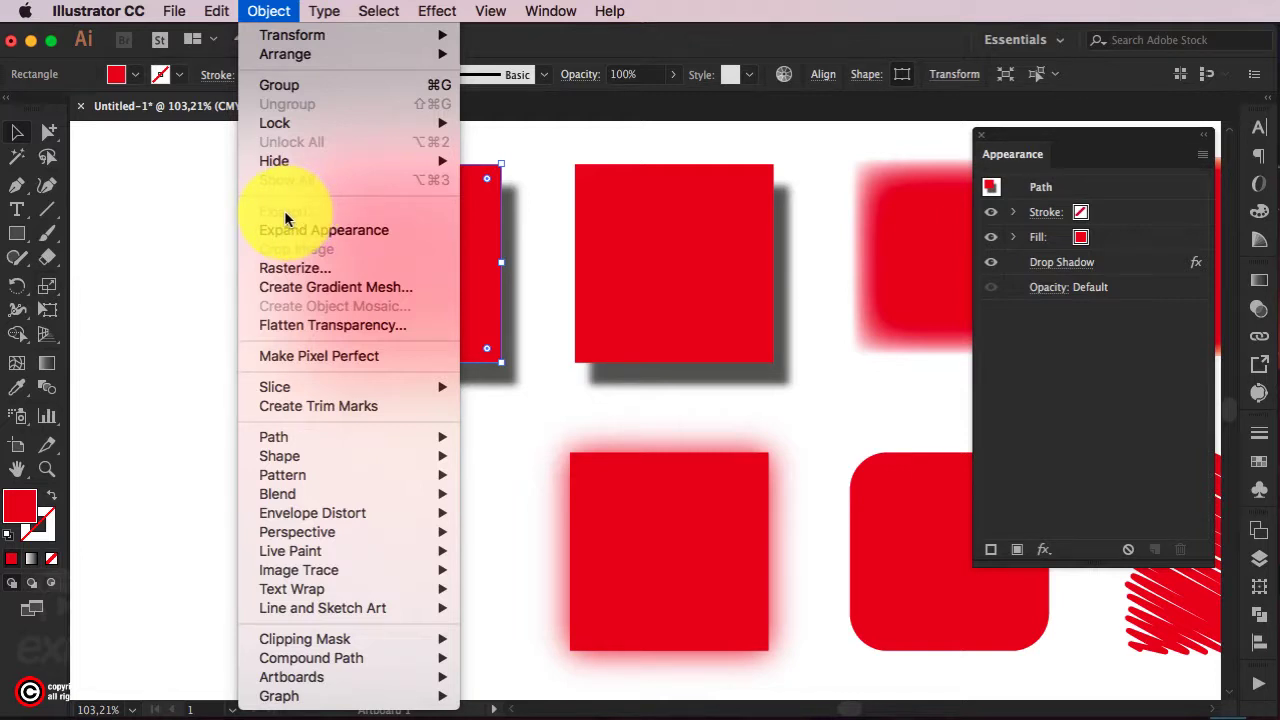
click(346, 231)
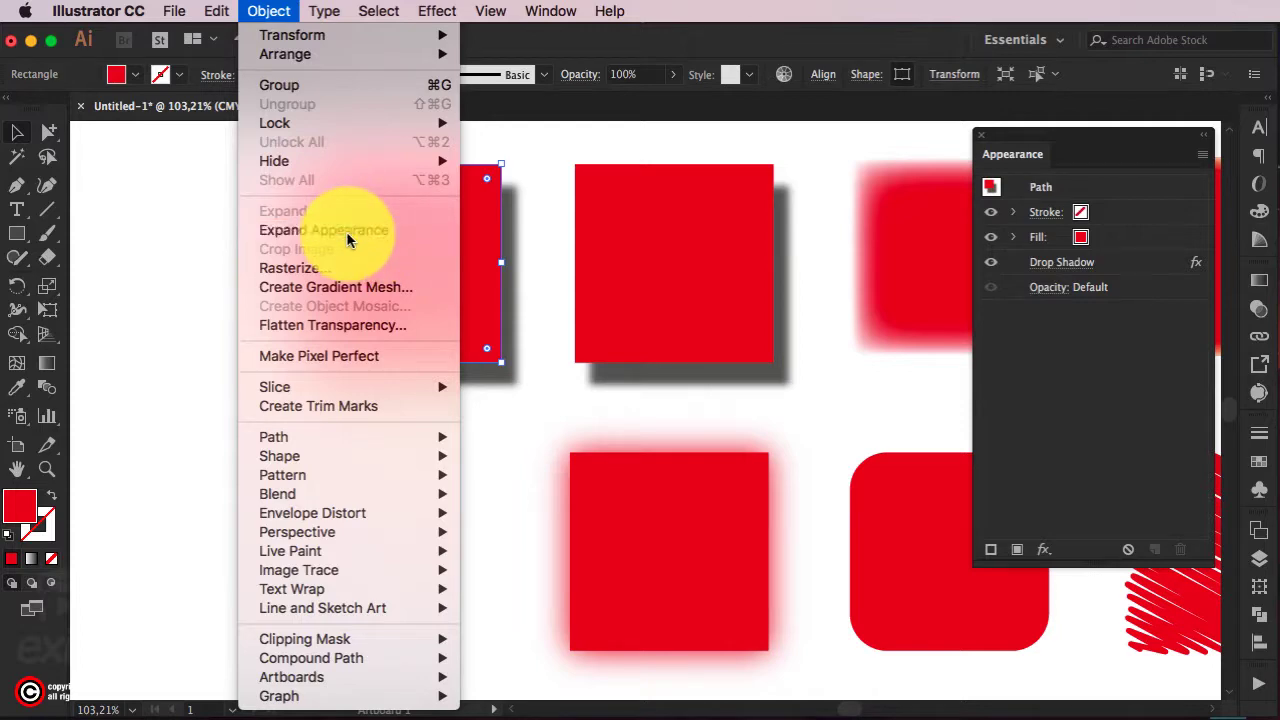
click(404, 481)
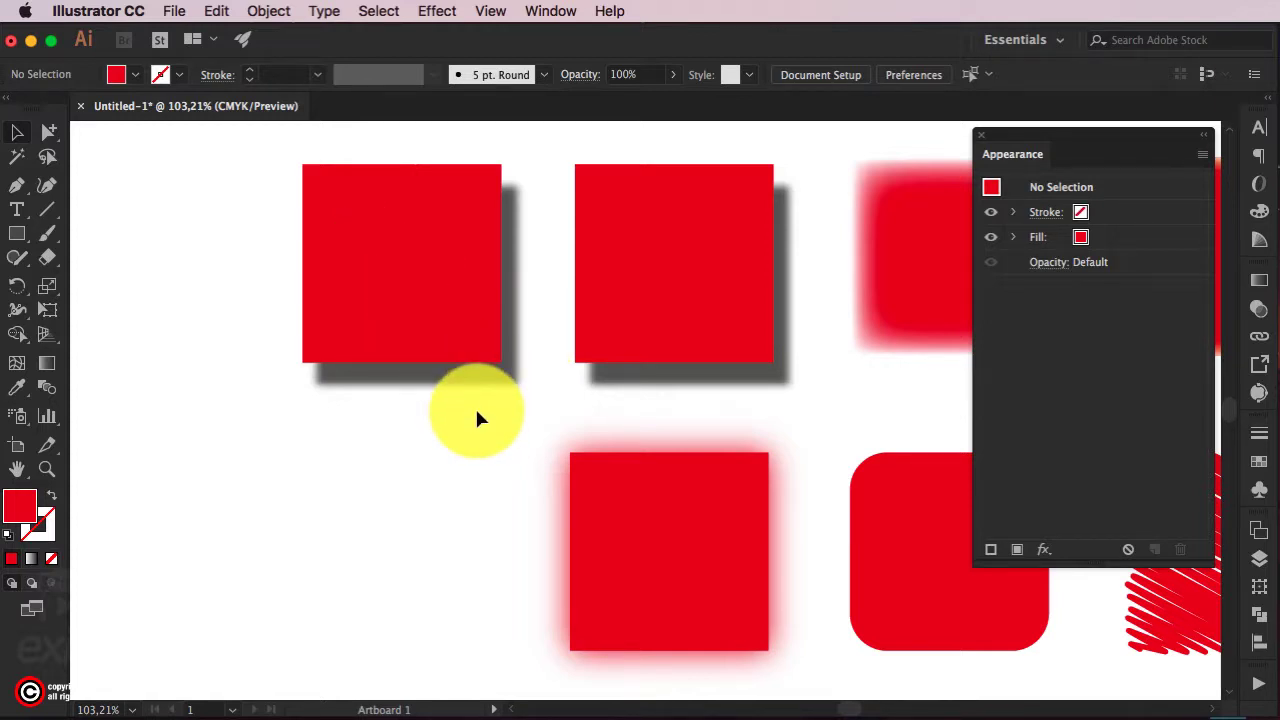
- Inspect the expanded copy's separate square and shadow outlines in Outline view, and return to Preview
key(super+y)
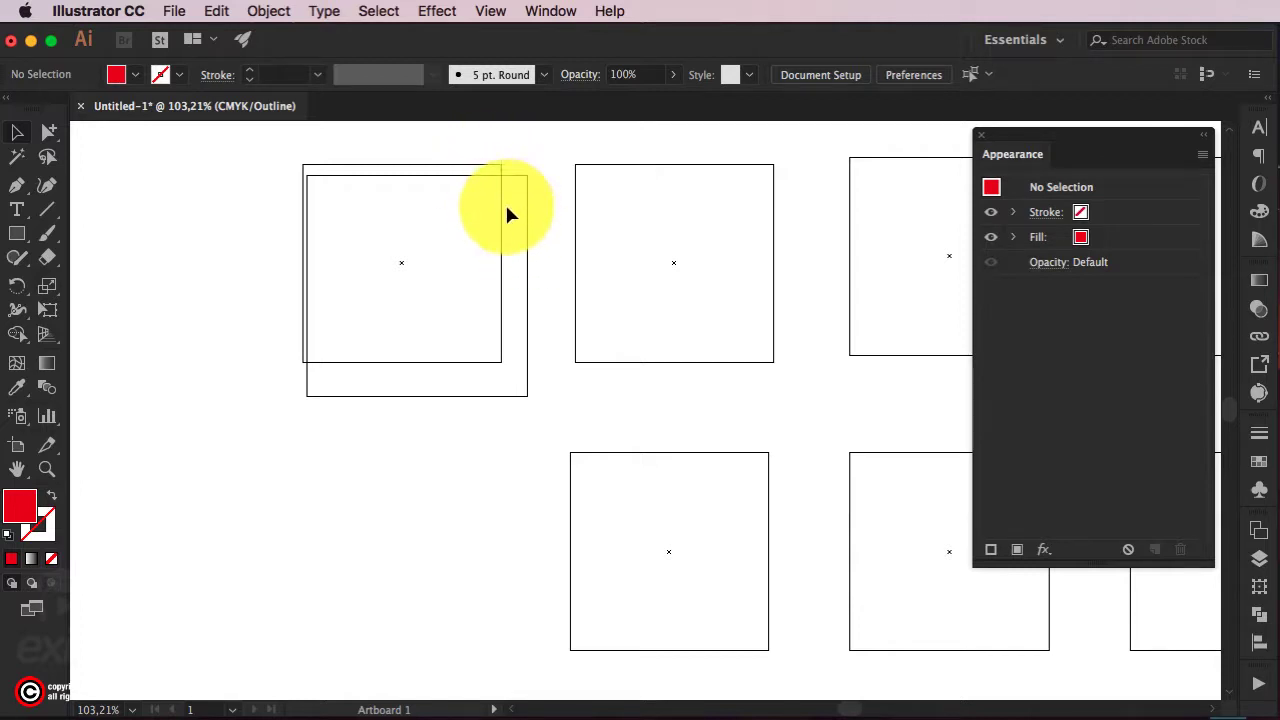
key(a)
click(486, 168)
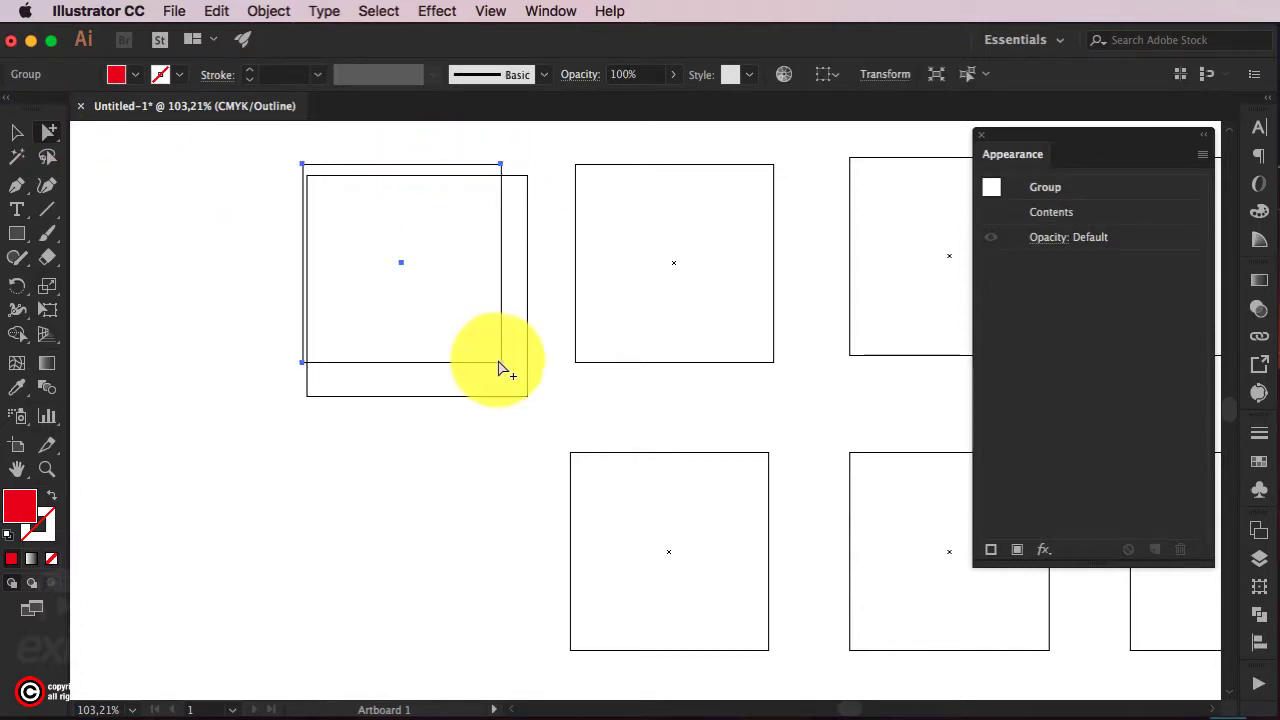
key(super+shift+a)
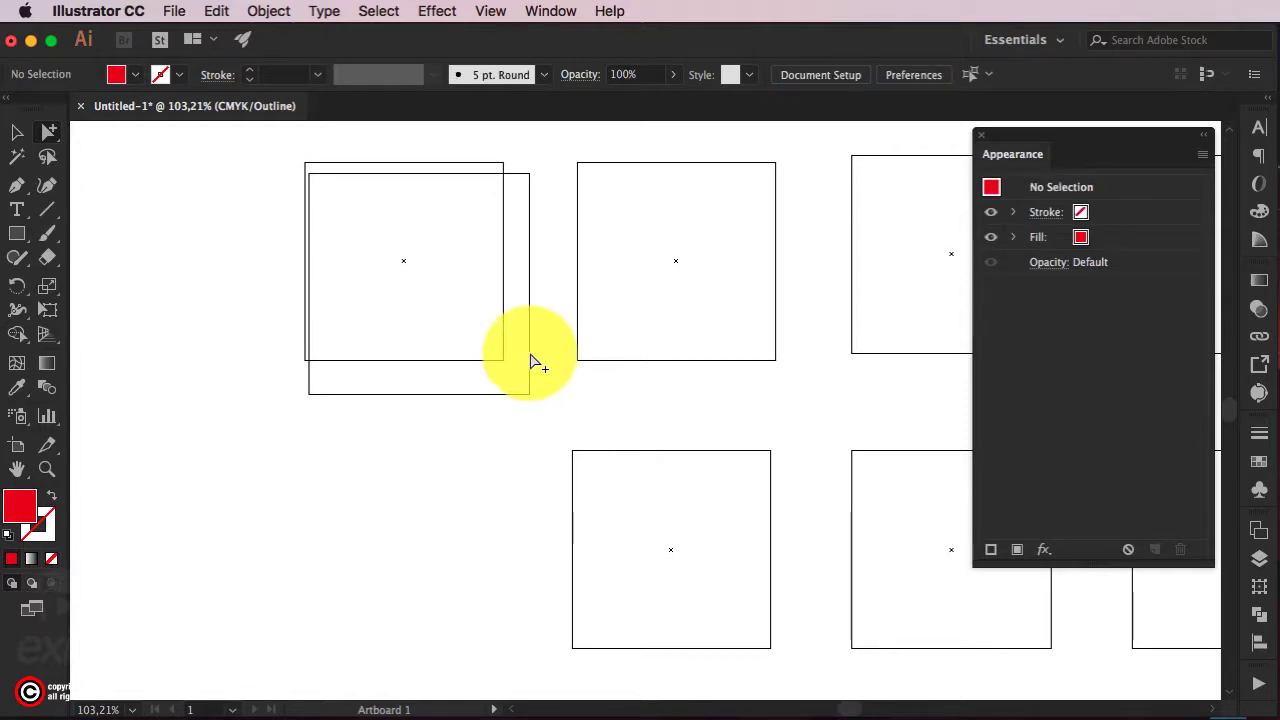
click(532, 361)
key(super+y)
click(542, 366)
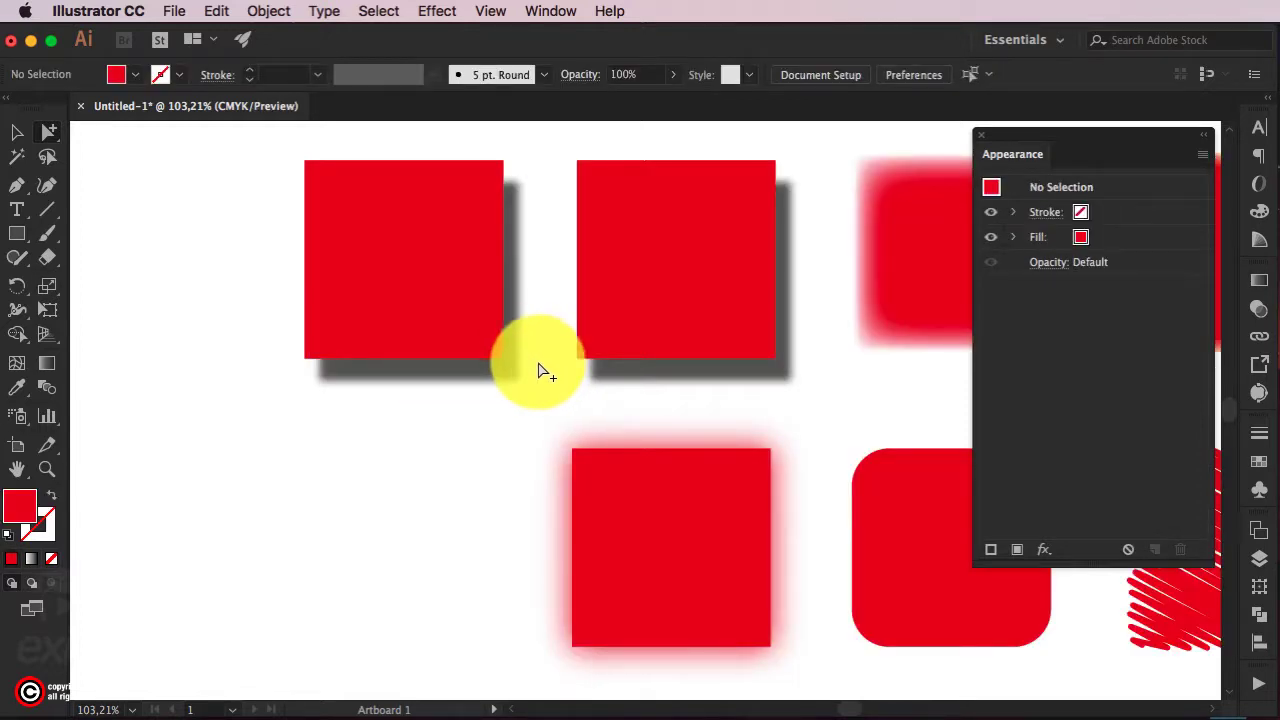
- Select the expanded copy's shadow image on its own to examine it, and reselect the square and shadow as a group
drag(509, 380, 515, 249)
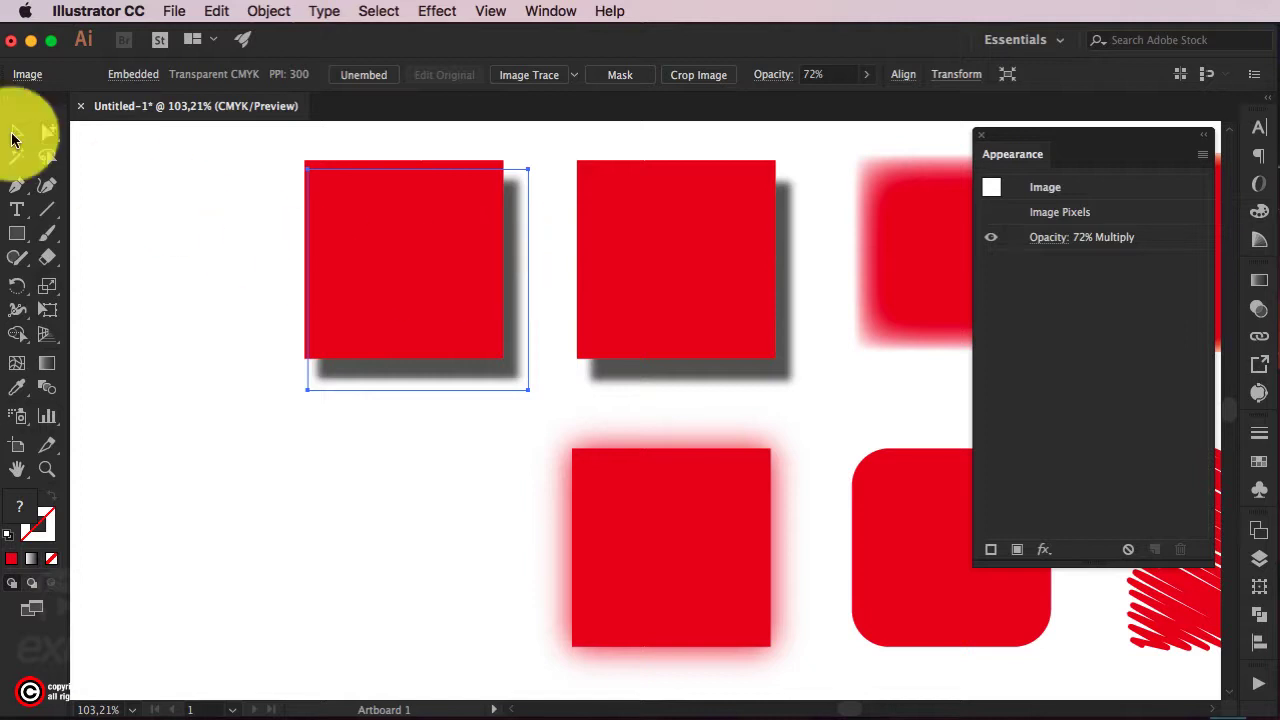
click(13, 138)
click(131, 188)
click(343, 249)
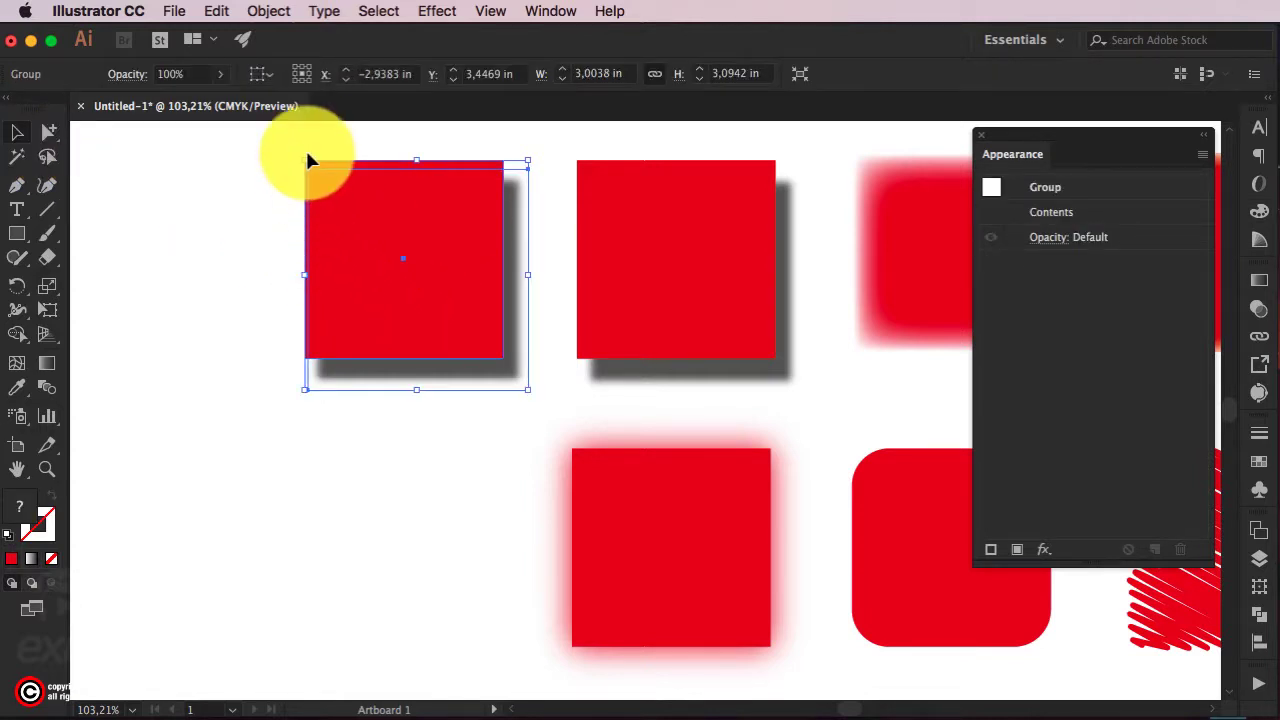
click(423, 229)
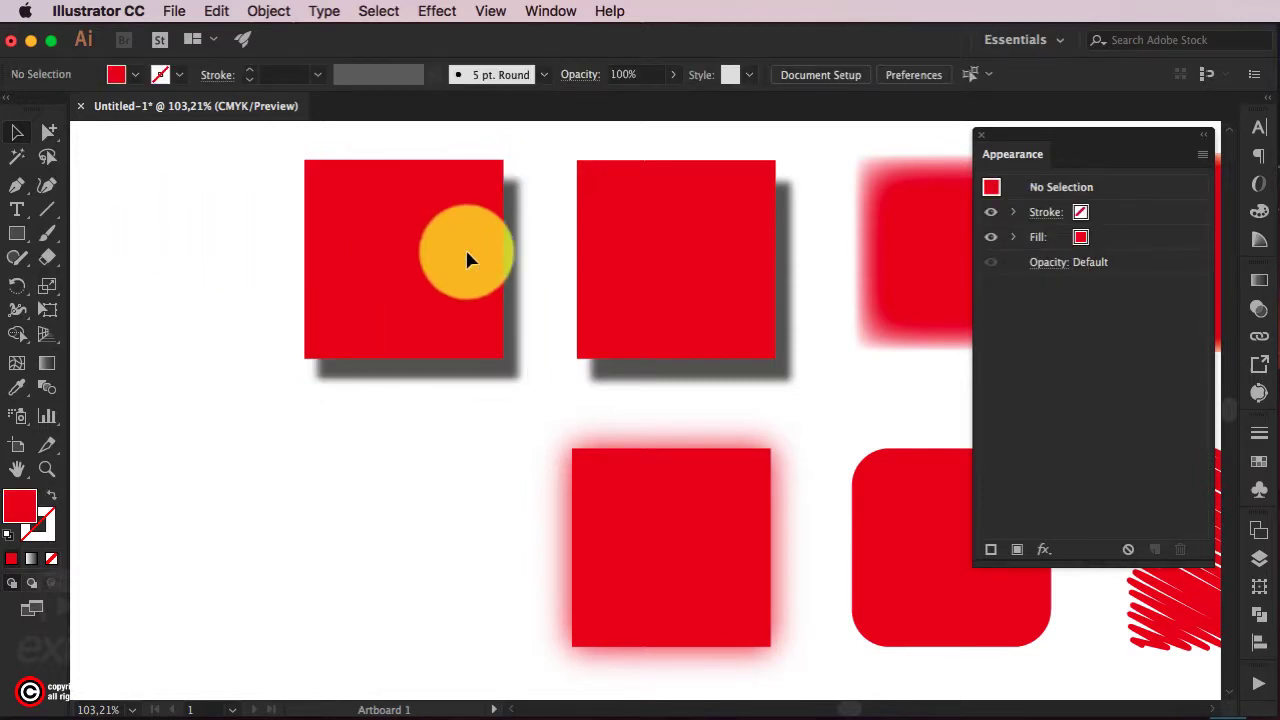
click(466, 252)
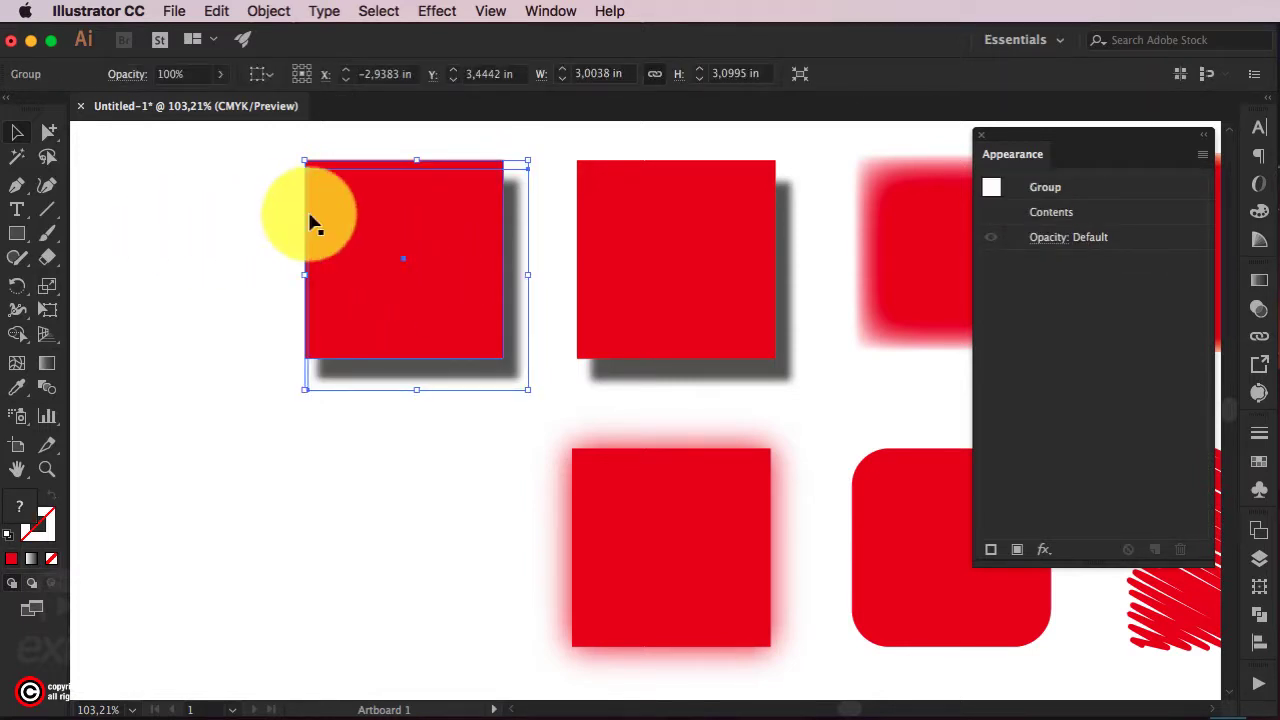
- Ungroup the expanded drop-shadow copy and move its red square and its shadow apart as separate objects
key(super+shift+a)
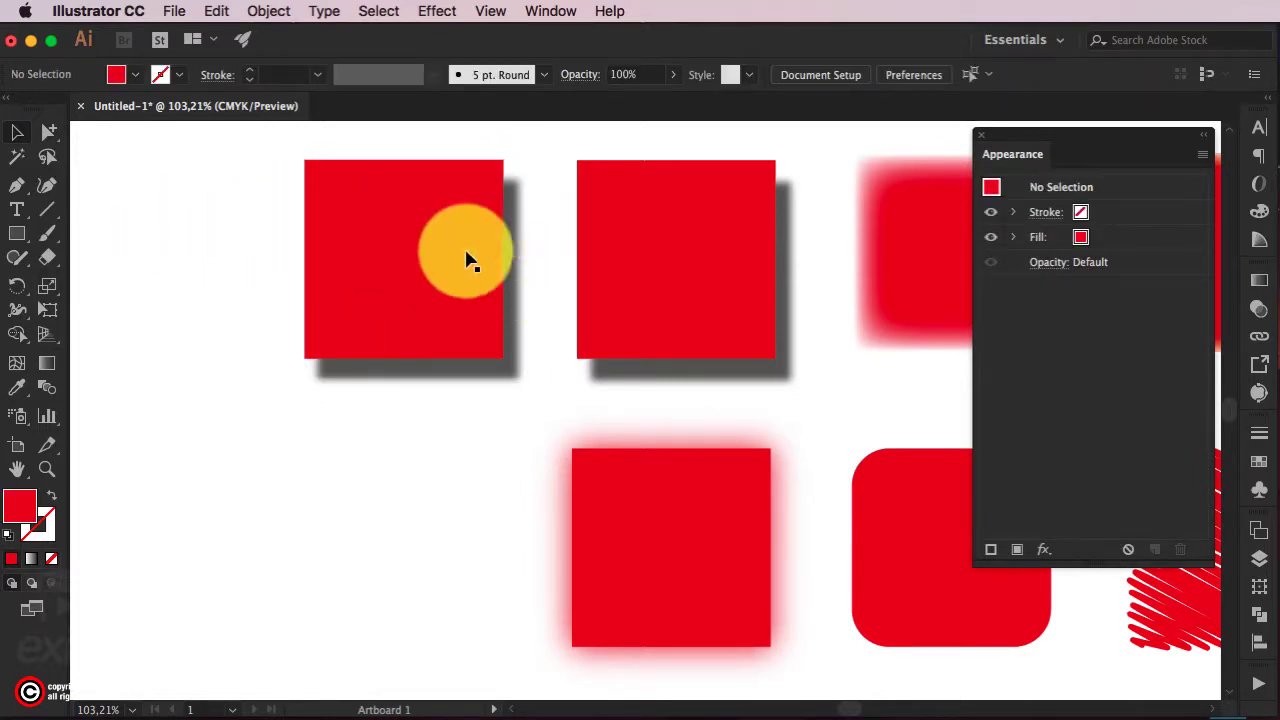
click(460, 252)
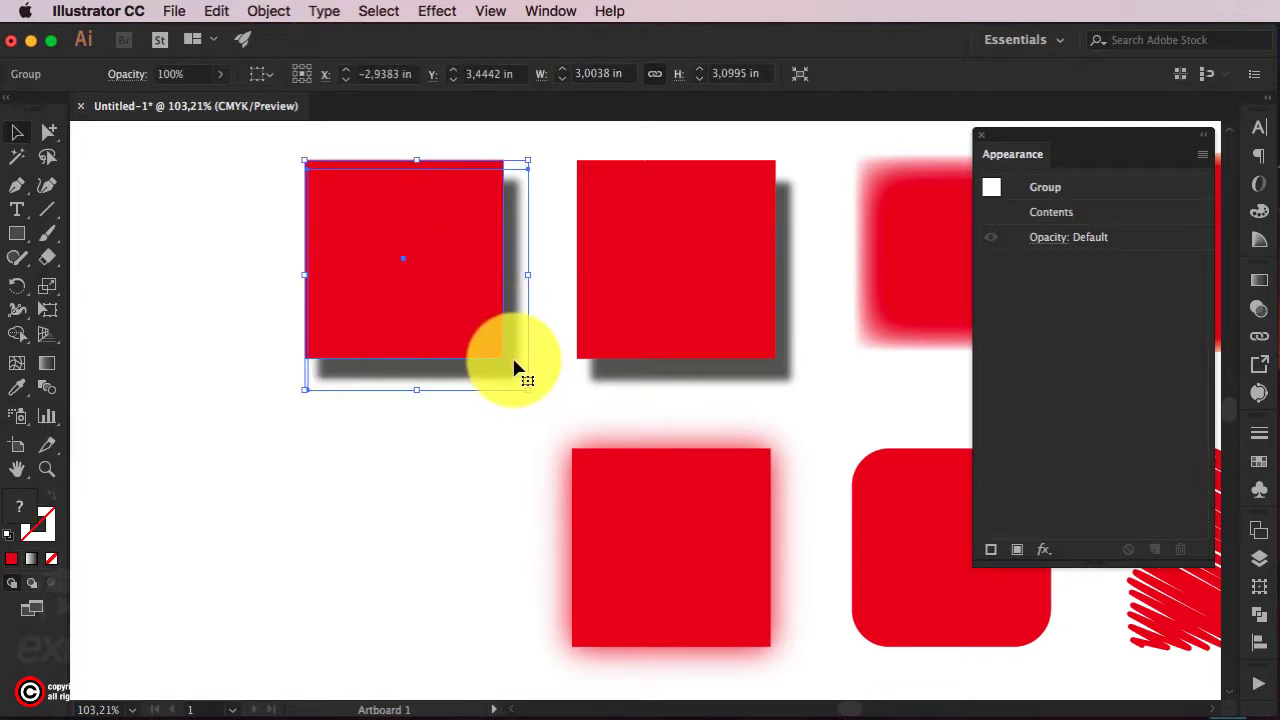
click(513, 368)
click(472, 243)
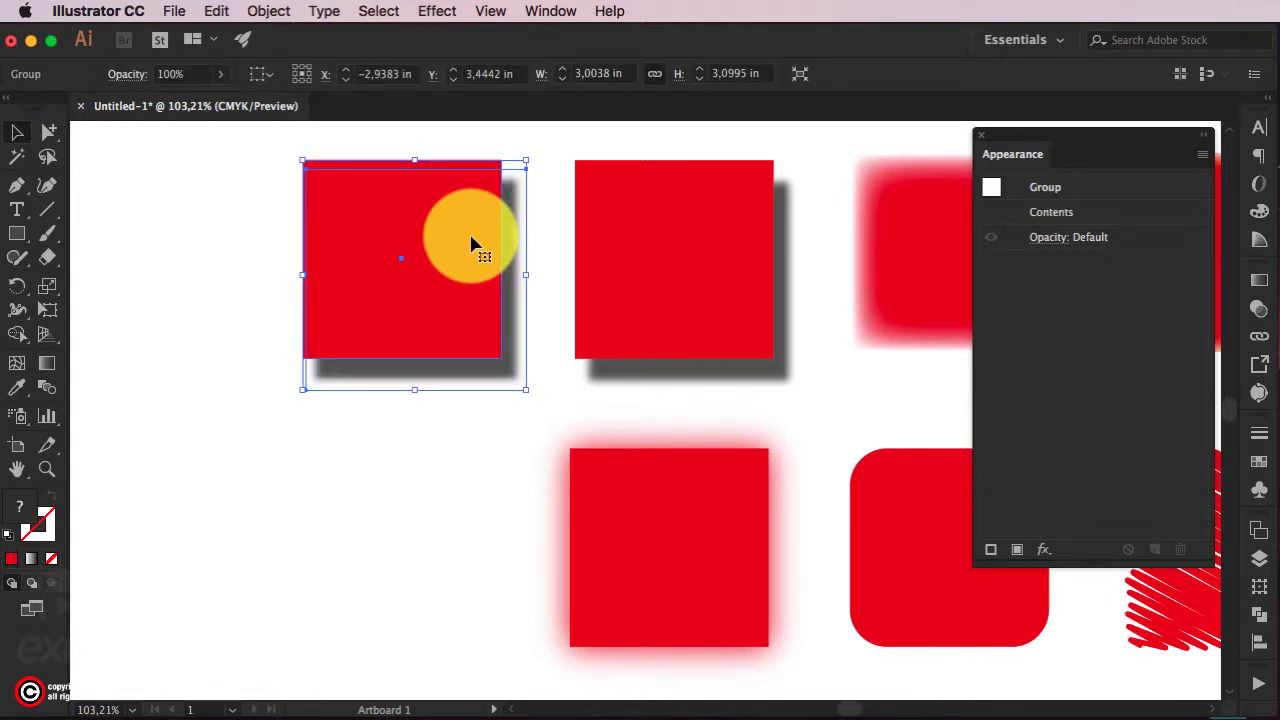
key(super+shift+g)
click(552, 174)
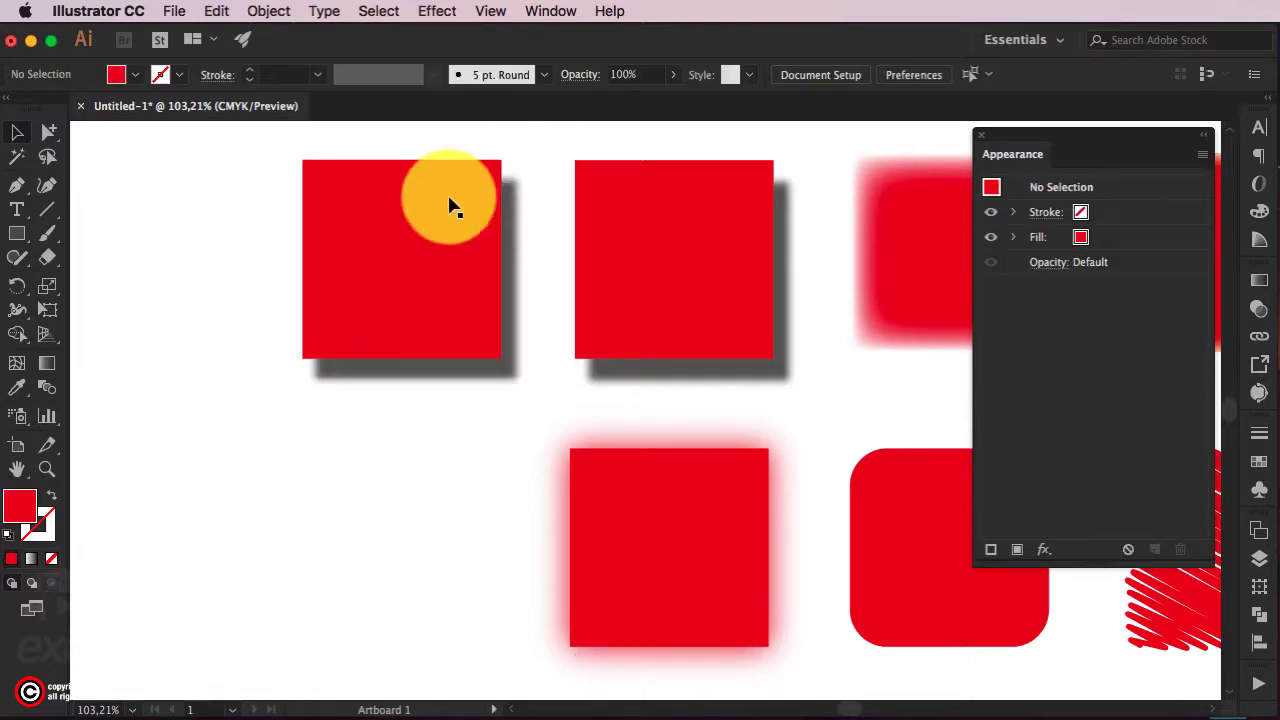
drag(488, 229, 417, 229)
drag(467, 347, 427, 425)
click(524, 266)
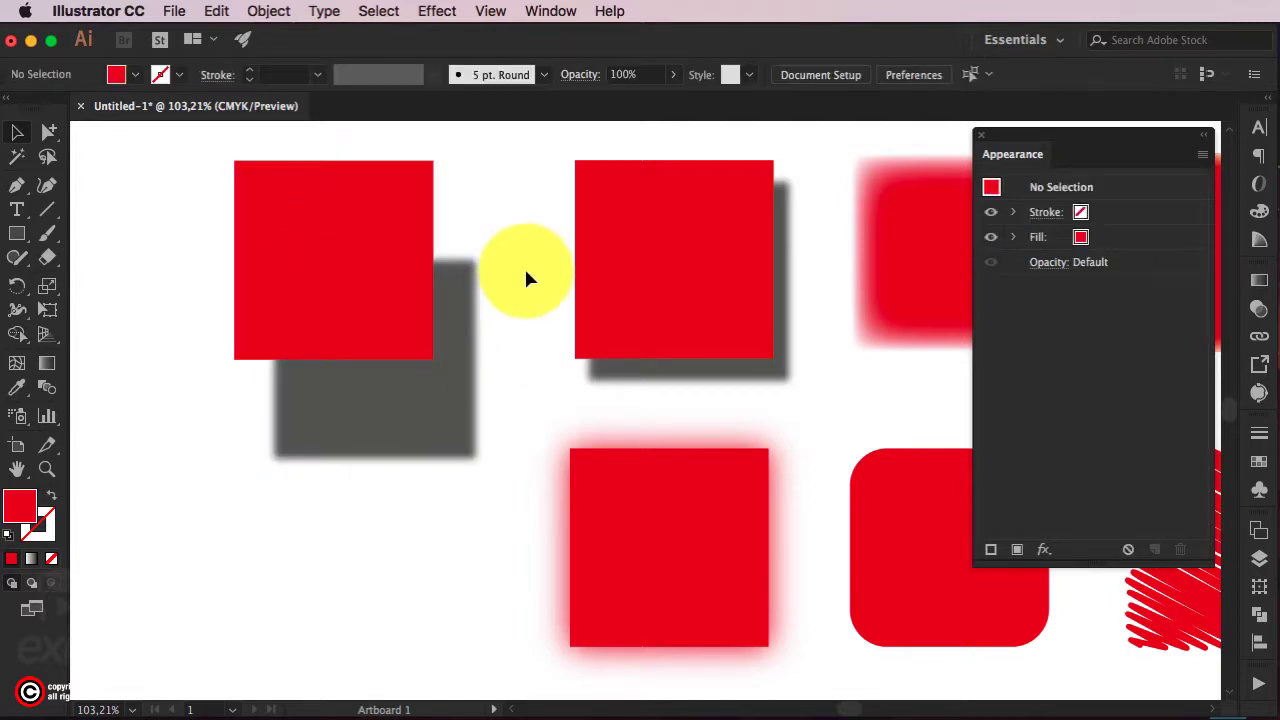
- Examine the scribble square's underlying shape in Outline view and return to Preview
scroll(695, 361, right, 10)
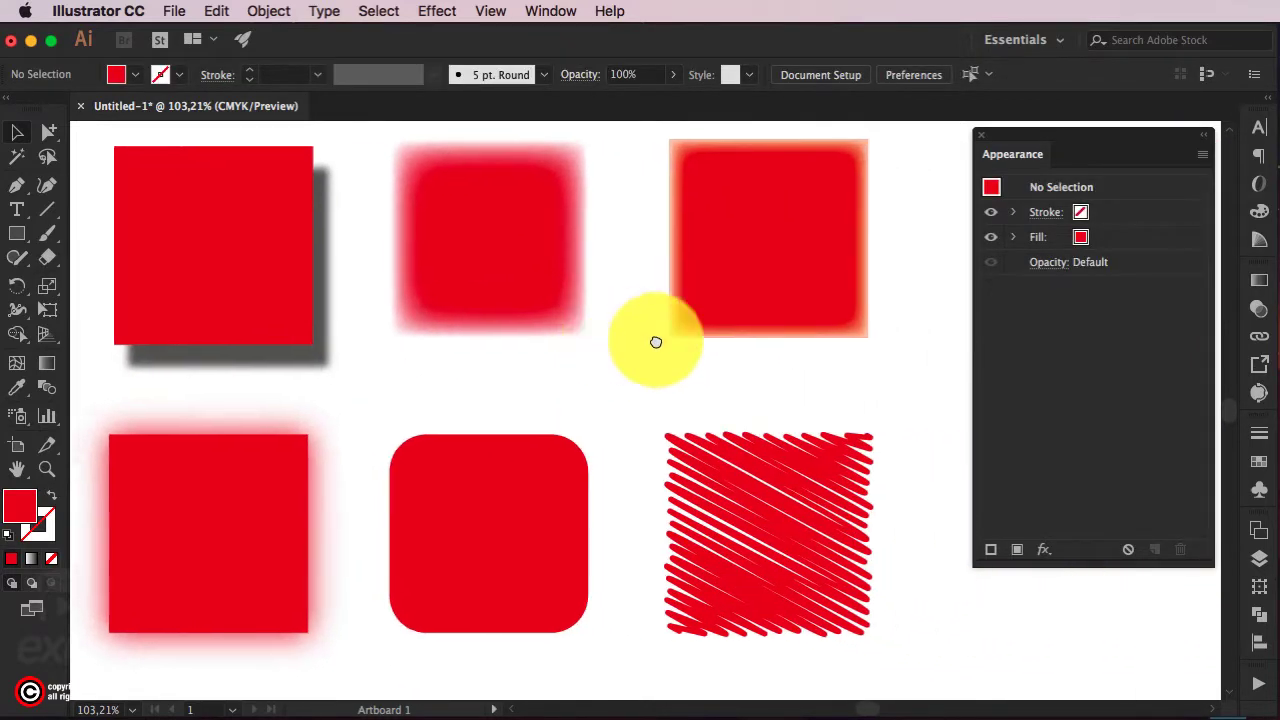
scroll(655, 342, left, 2)
click(820, 471)
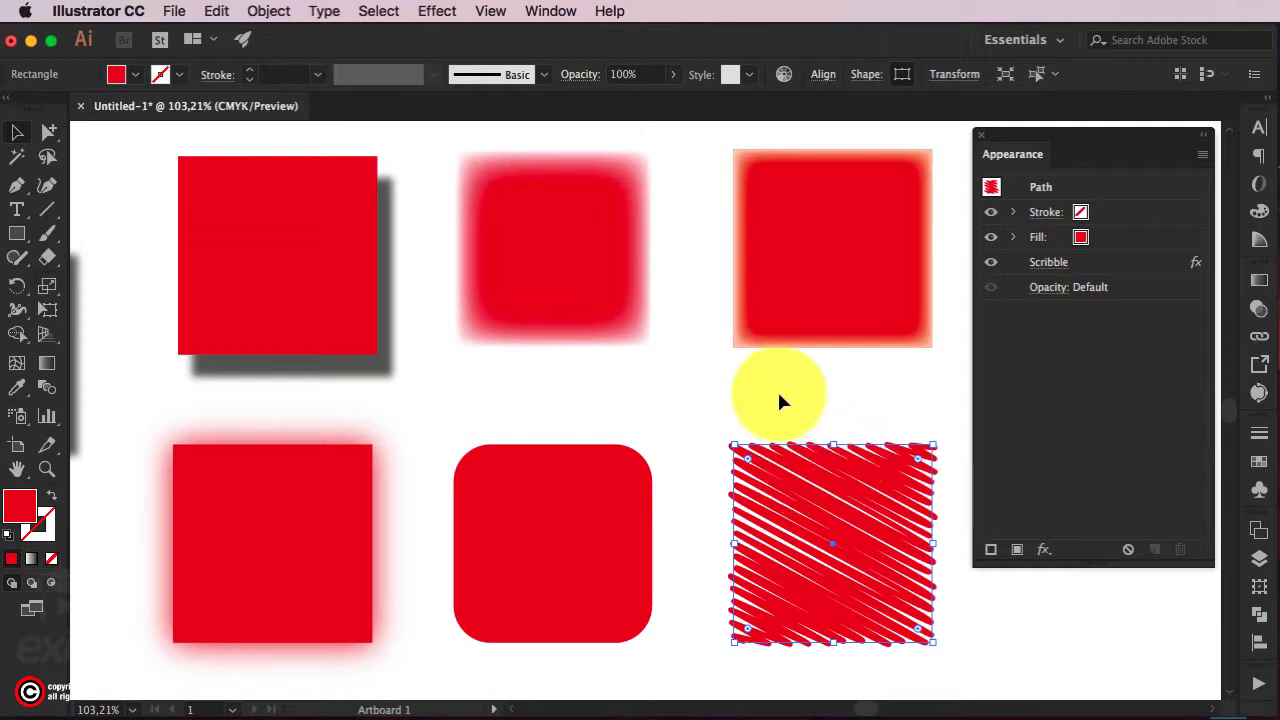
key(super+y)
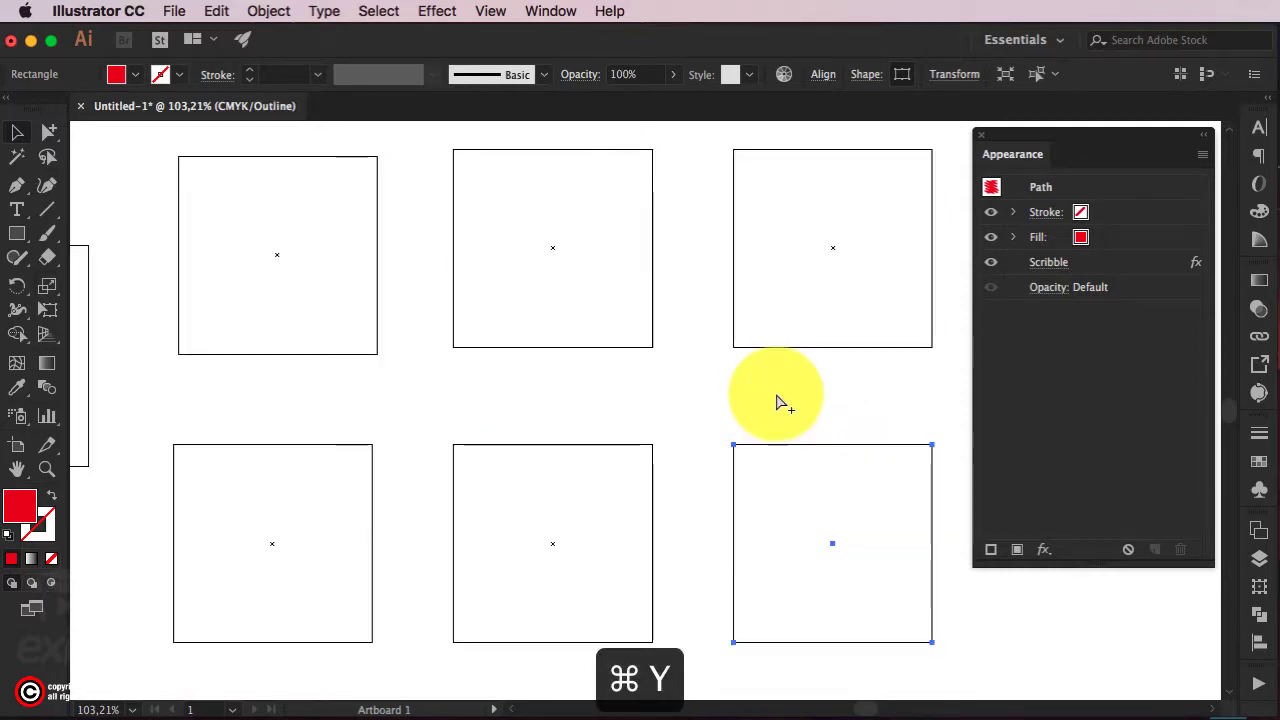
key(super+y)
- Expand the appearance of the scribble square and inspect its resulting paths in Outline view
click(271, 11)
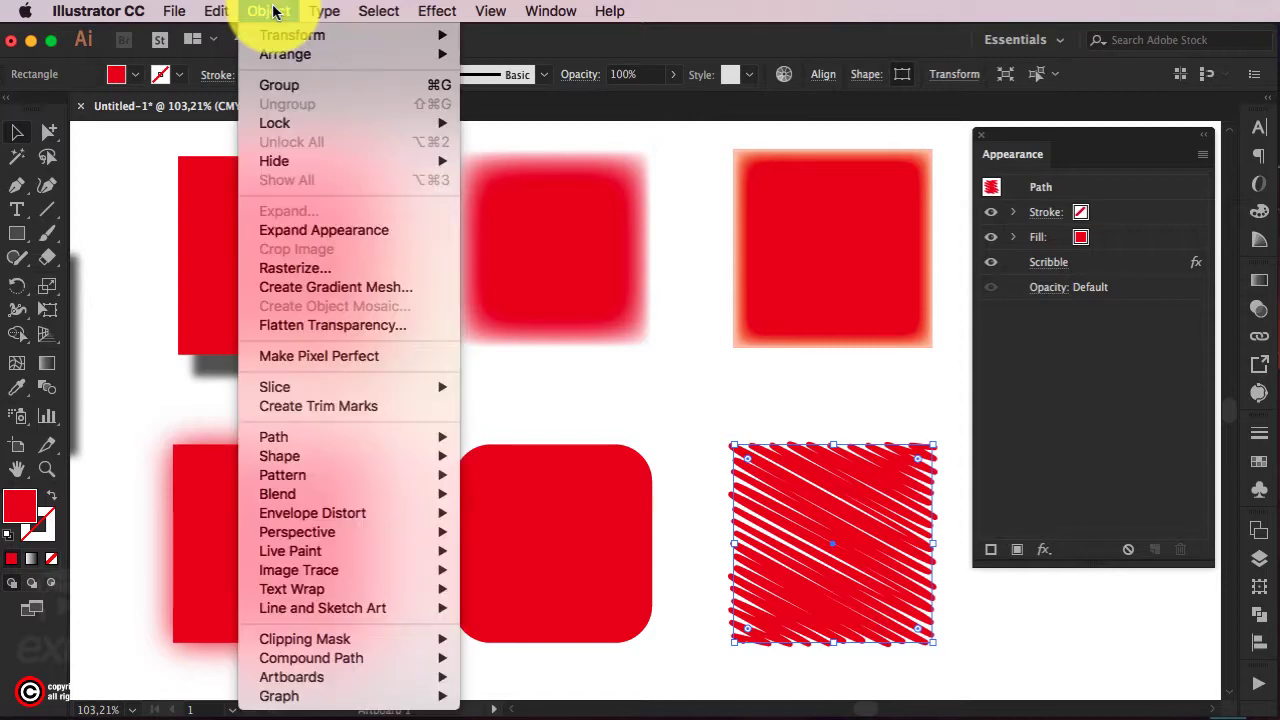
click(300, 228)
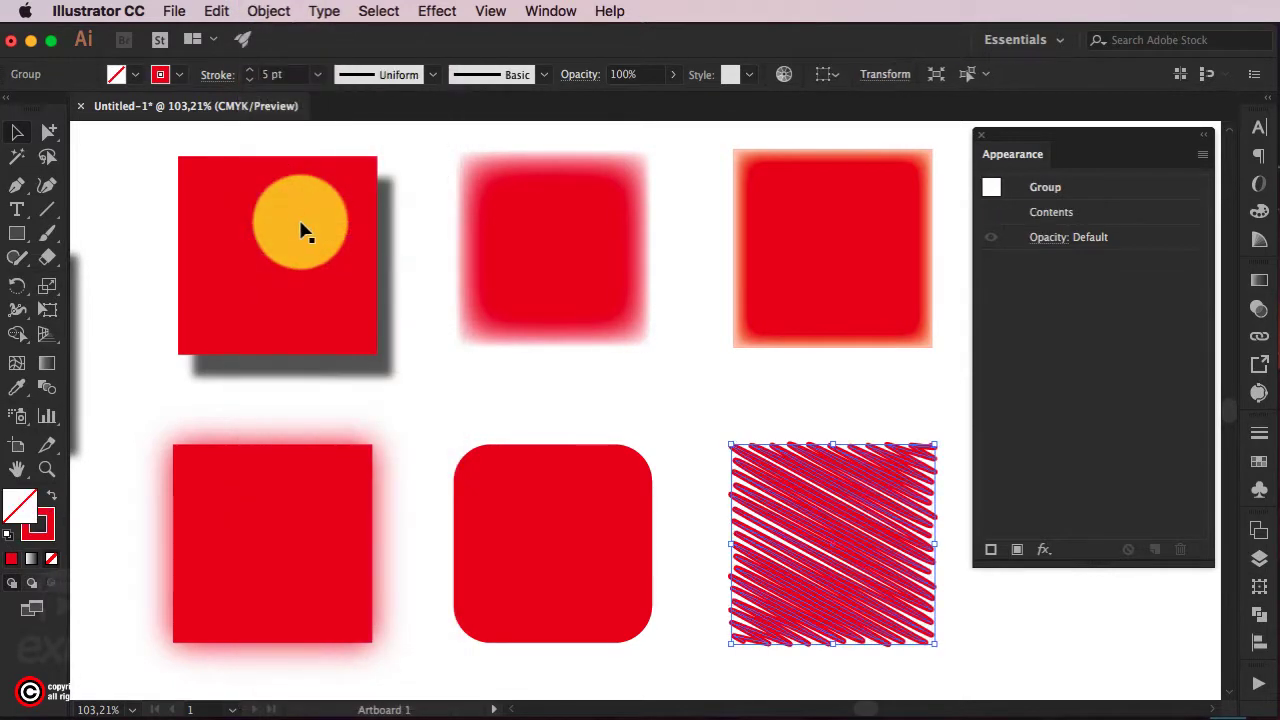
click(642, 397)
key(super+y)
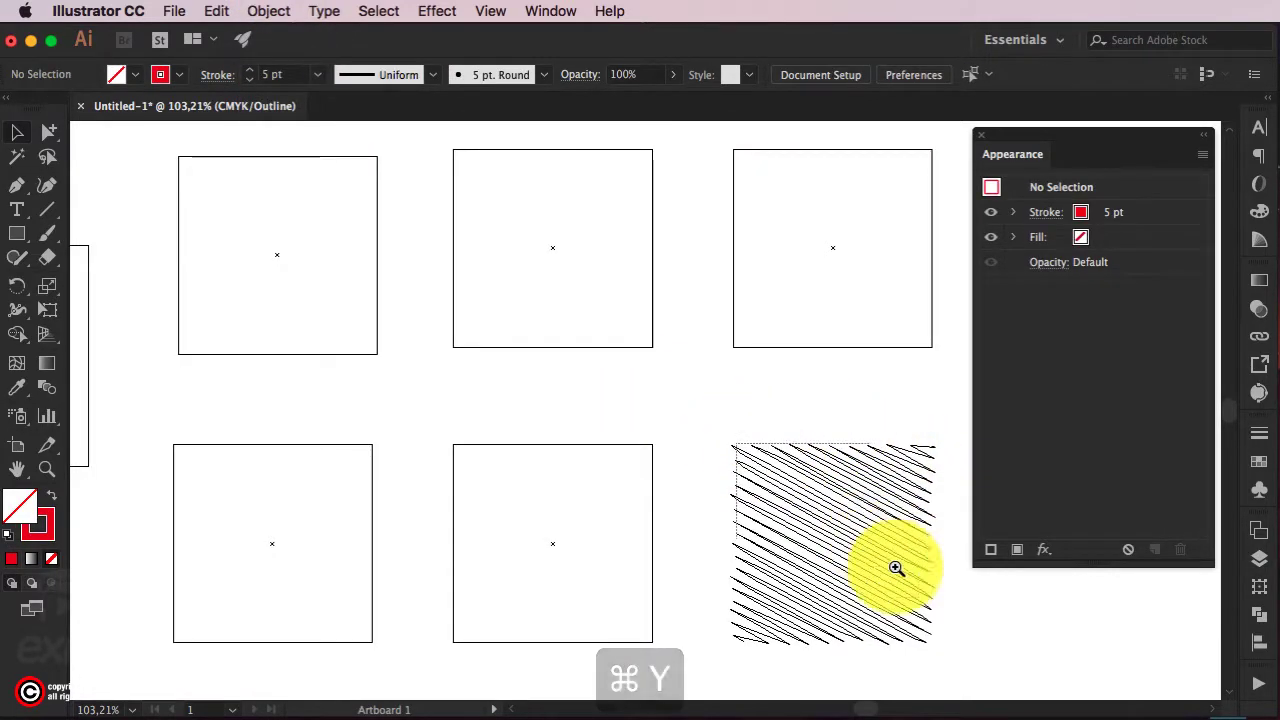
click(894, 569)
- Pull the anchor point at the expanded scribble's upper-right corner away from the shape with the Direct Selection tool
drag(49, 132, 130, 133)
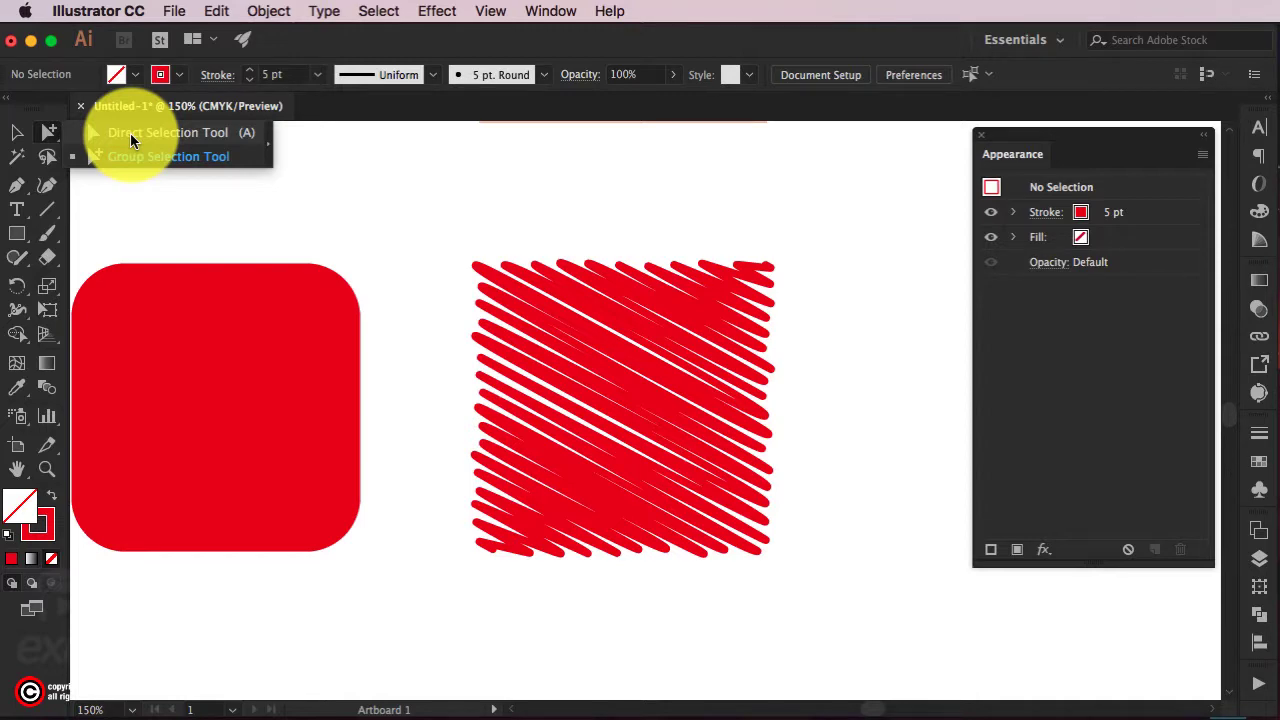
click(130, 133)
click(773, 273)
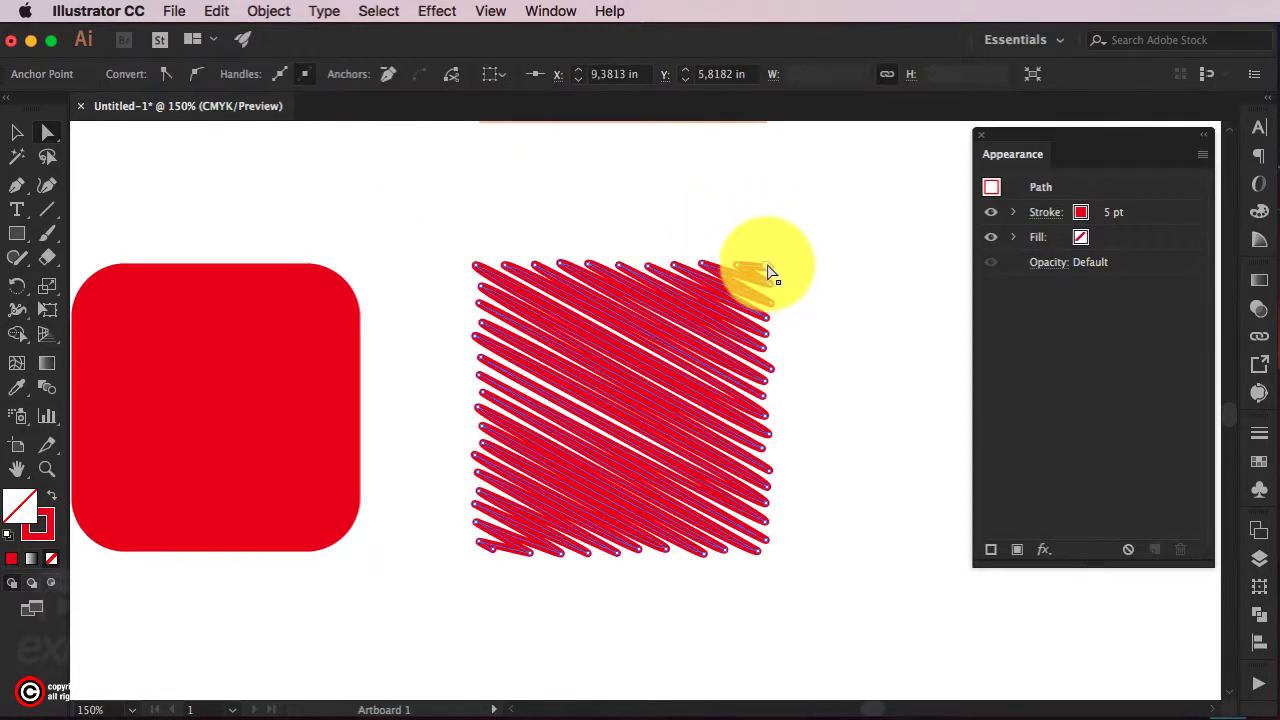
drag(771, 274, 768, 234)
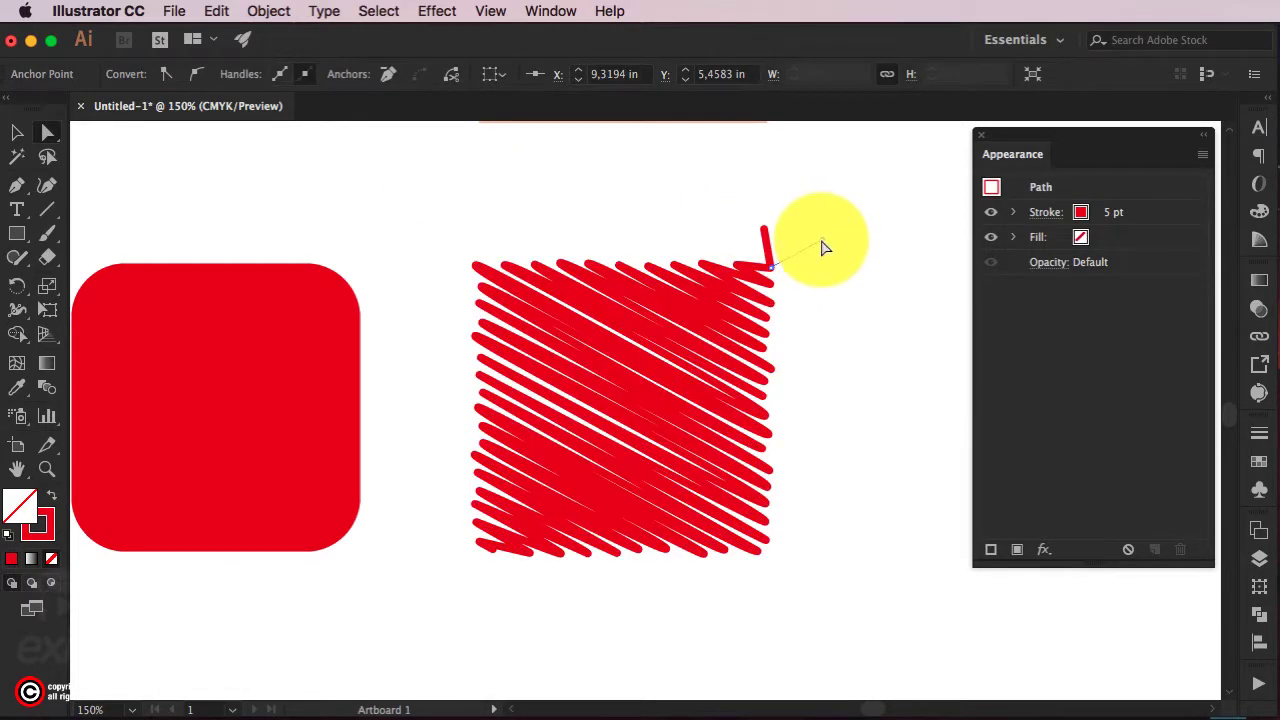
key(v)
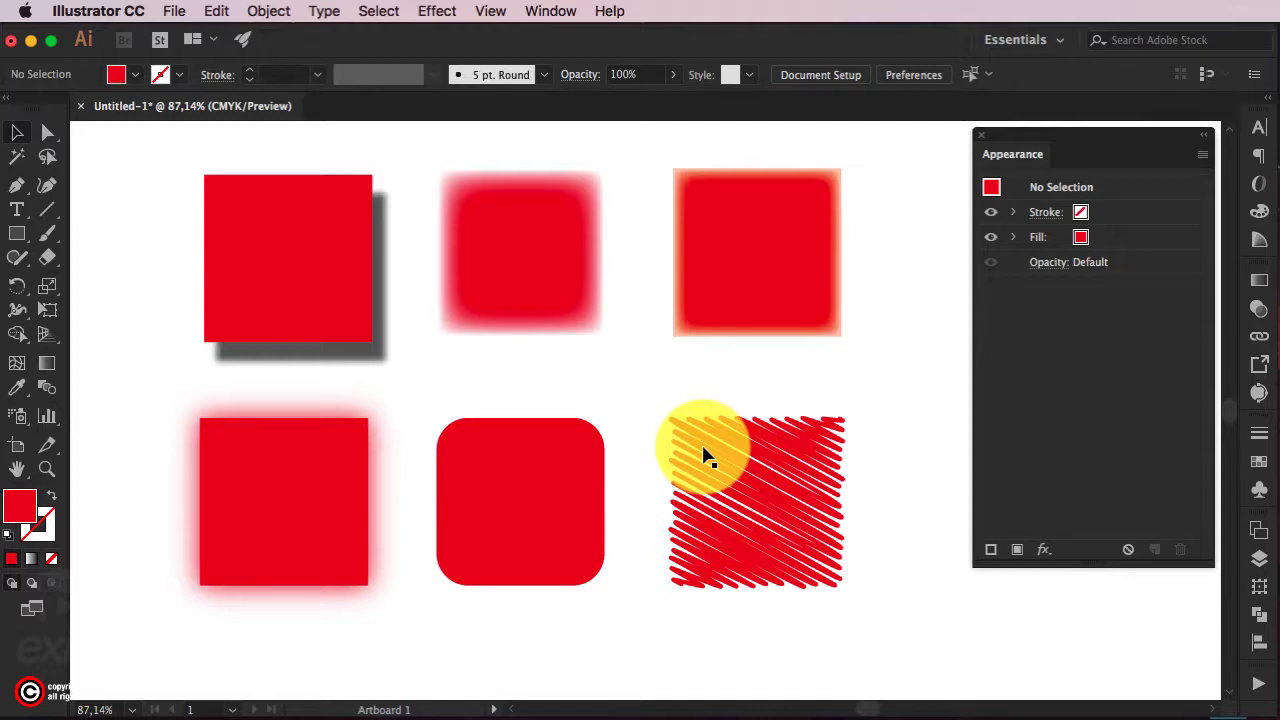
- Place the Taza.psd mug image in an empty area and reposition it
key(super+shift+p)
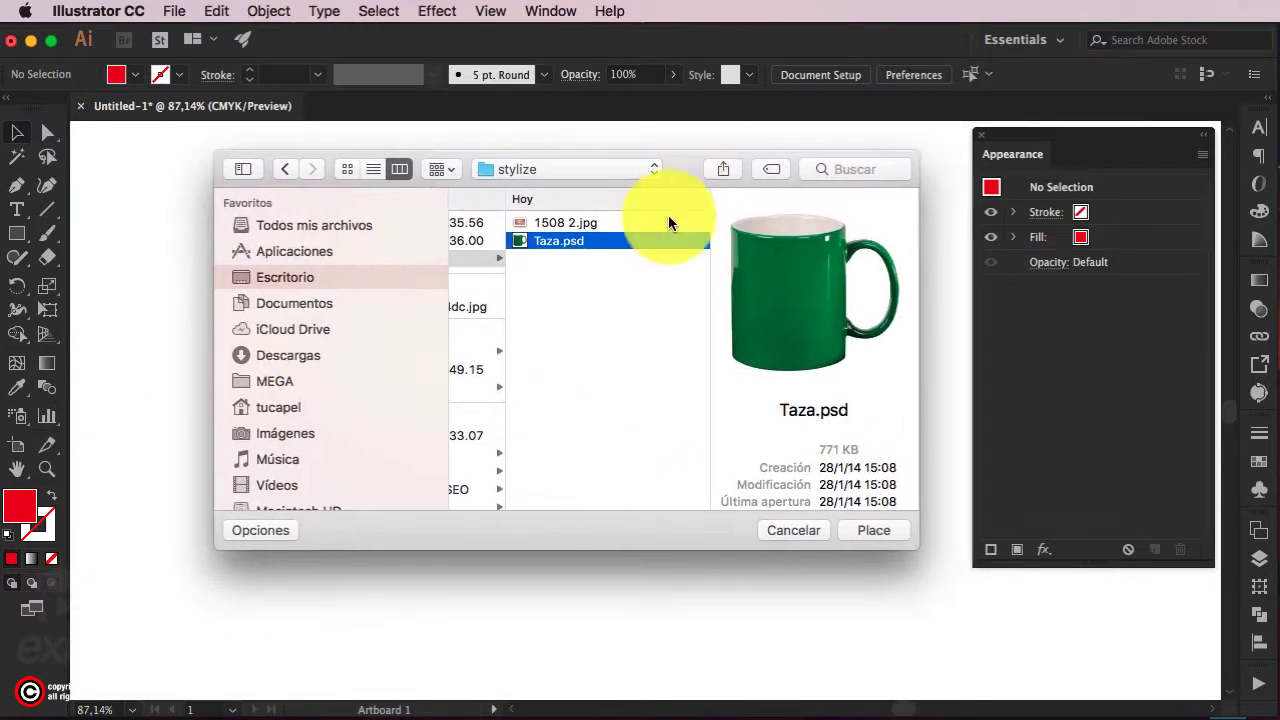
click(870, 530)
click(370, 216)
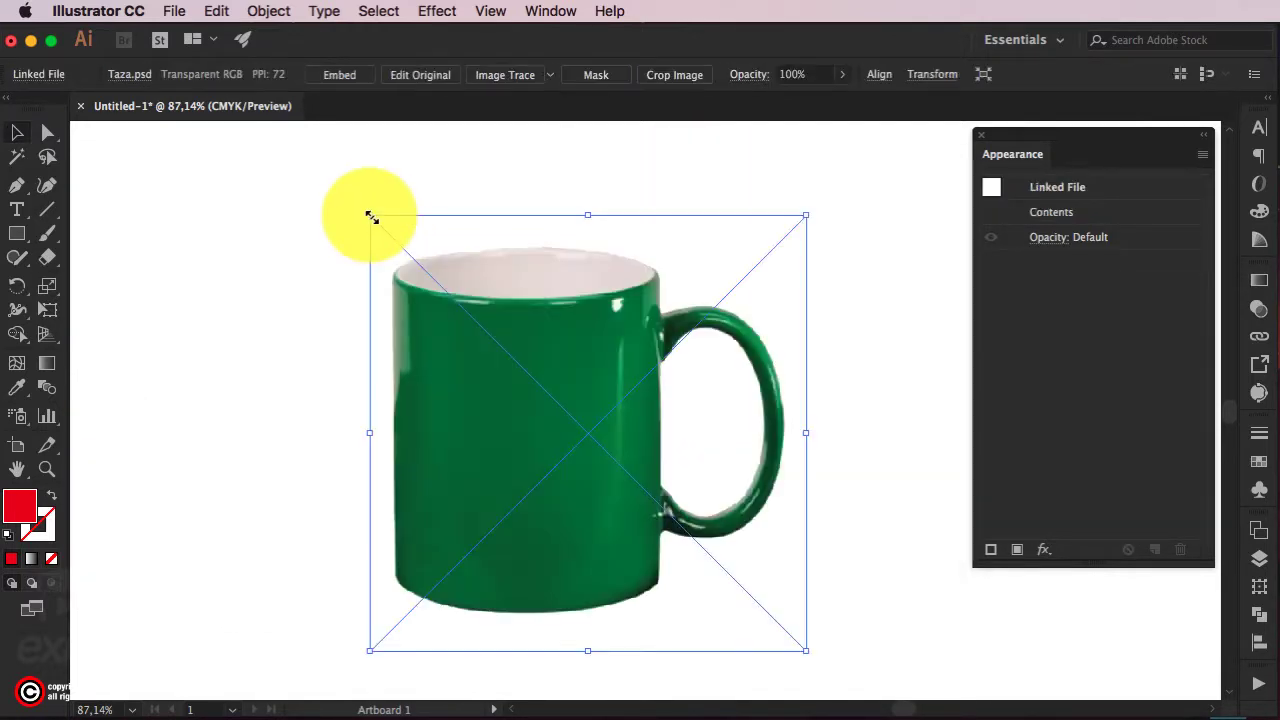
drag(540, 378, 588, 338)
key(super+shift+a)
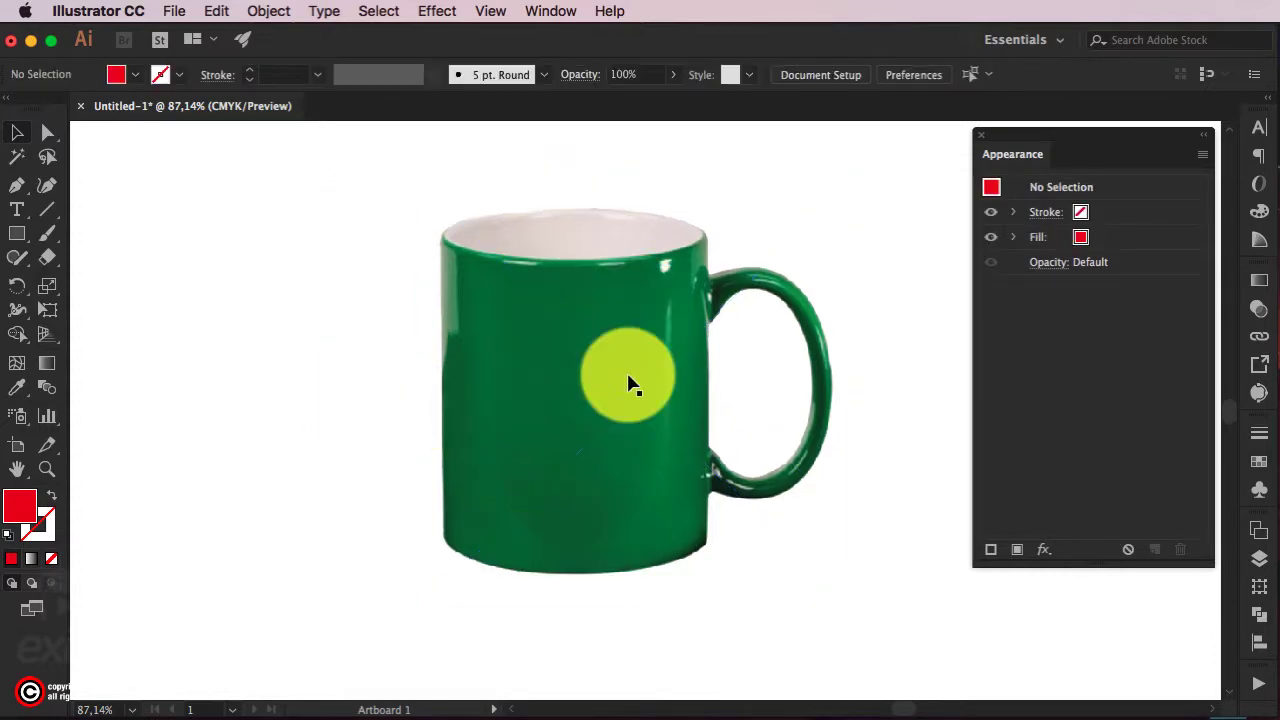
click(630, 386)
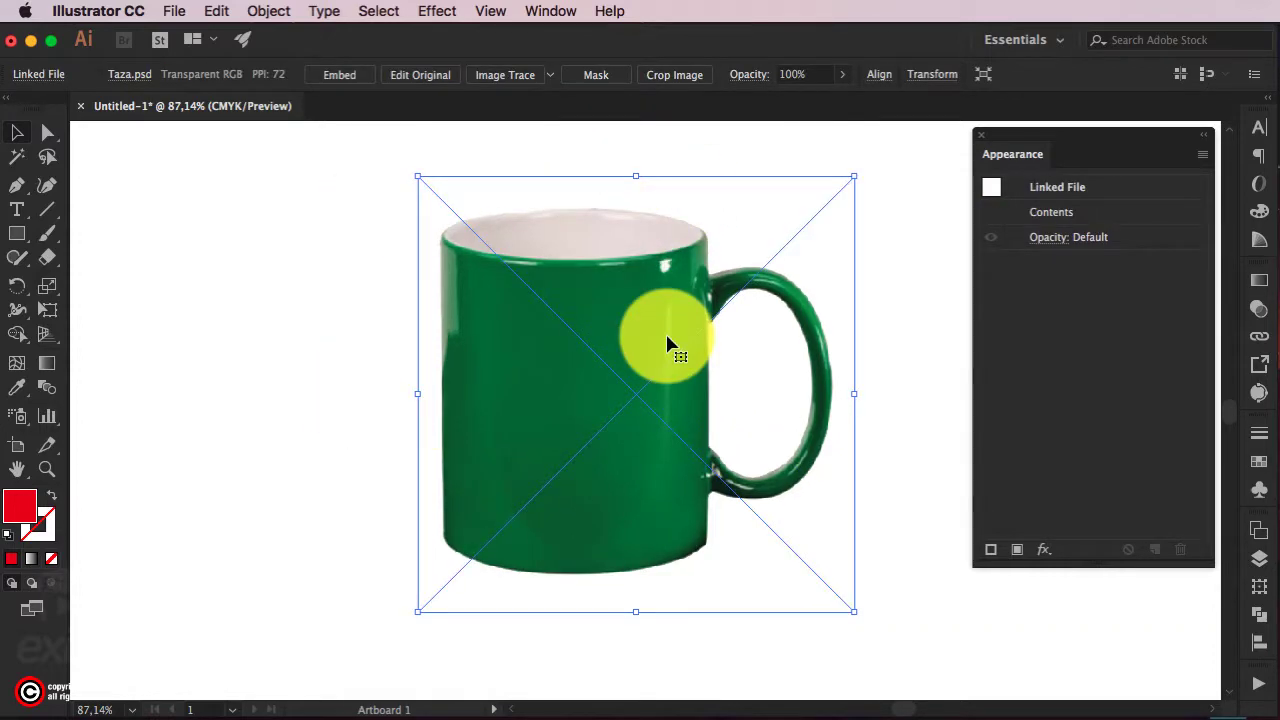
click(249, 294)
- Place 1508 2.jpg as a background behind the mug and position both so the mug stands on the wooden table
key(super+minus)
click(135, 11)
mouse_move(155, 10)
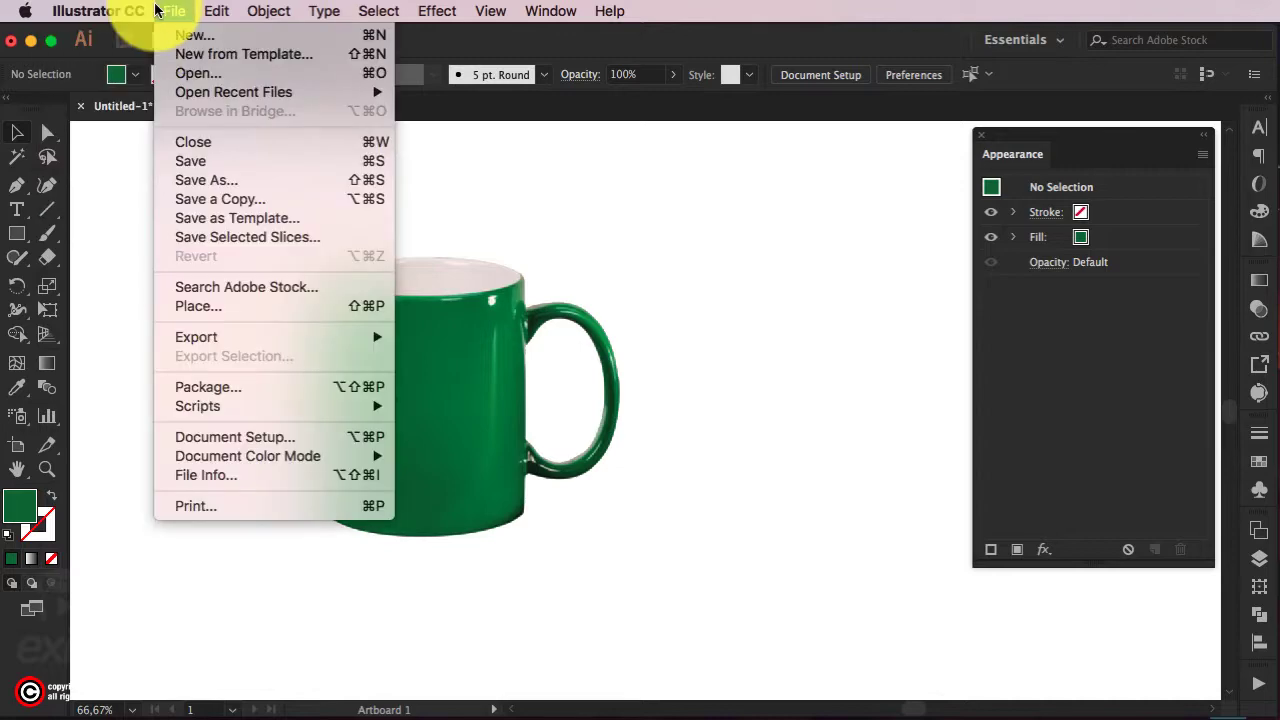
click(223, 307)
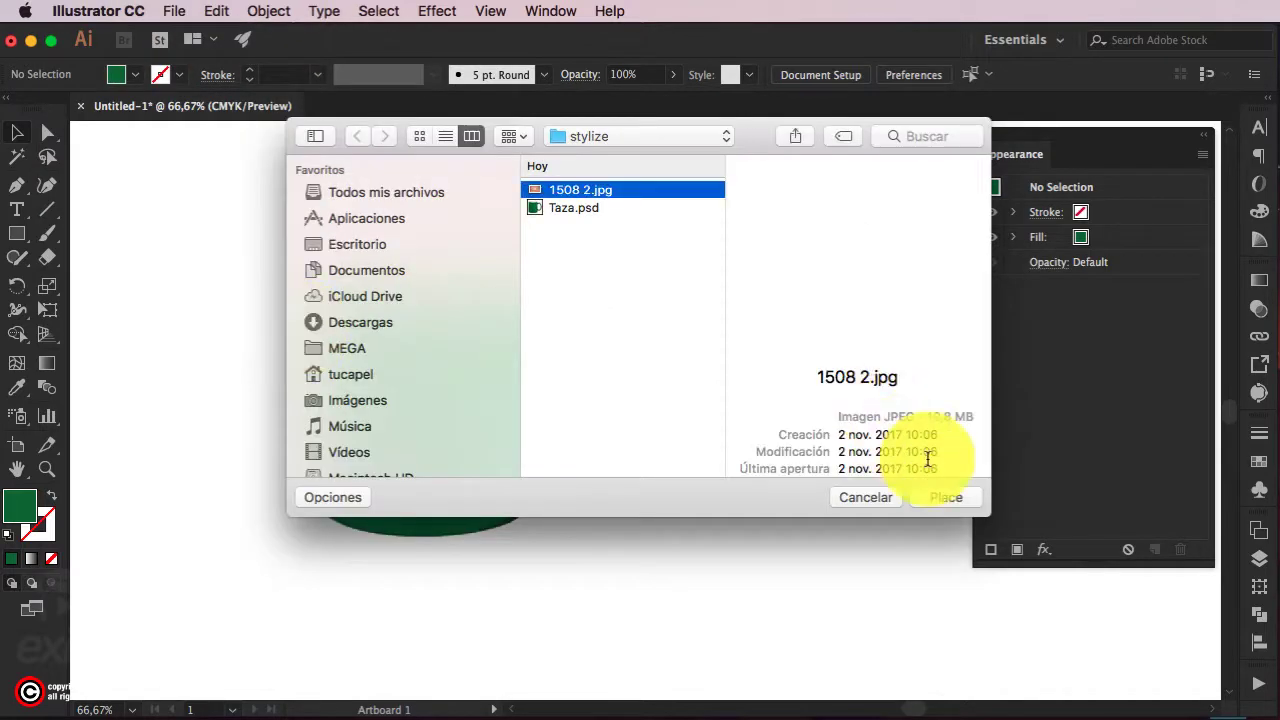
key(Return)
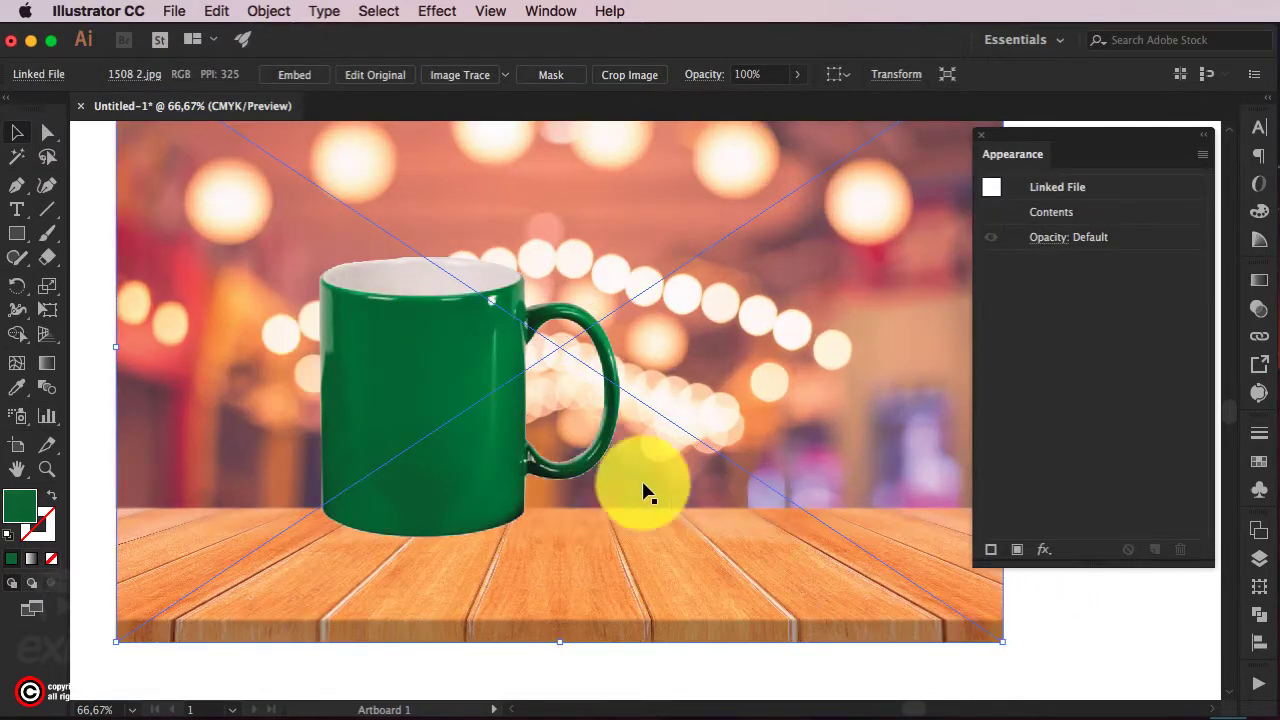
drag(629, 470, 703, 418)
drag(495, 473, 469, 492)
drag(469, 492, 436, 491)
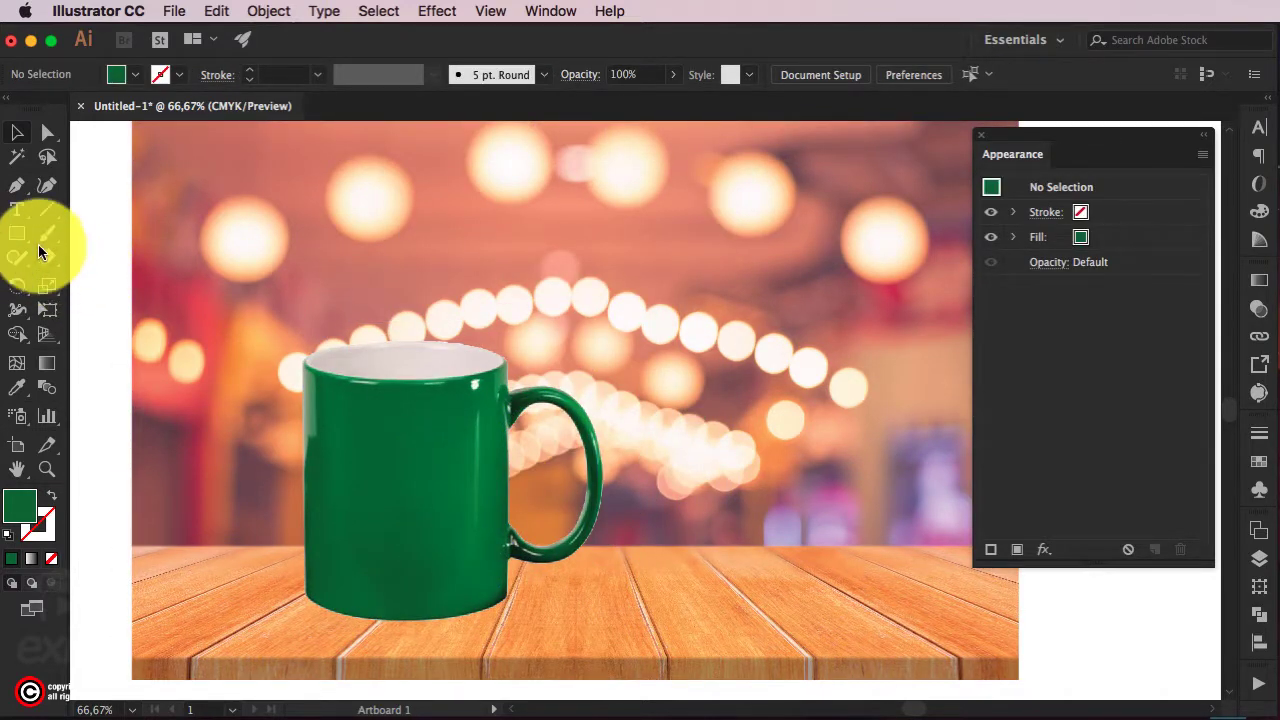
- Draw a wide, flat ellipse over the mug's base with the Ellipse tool
click(21, 237)
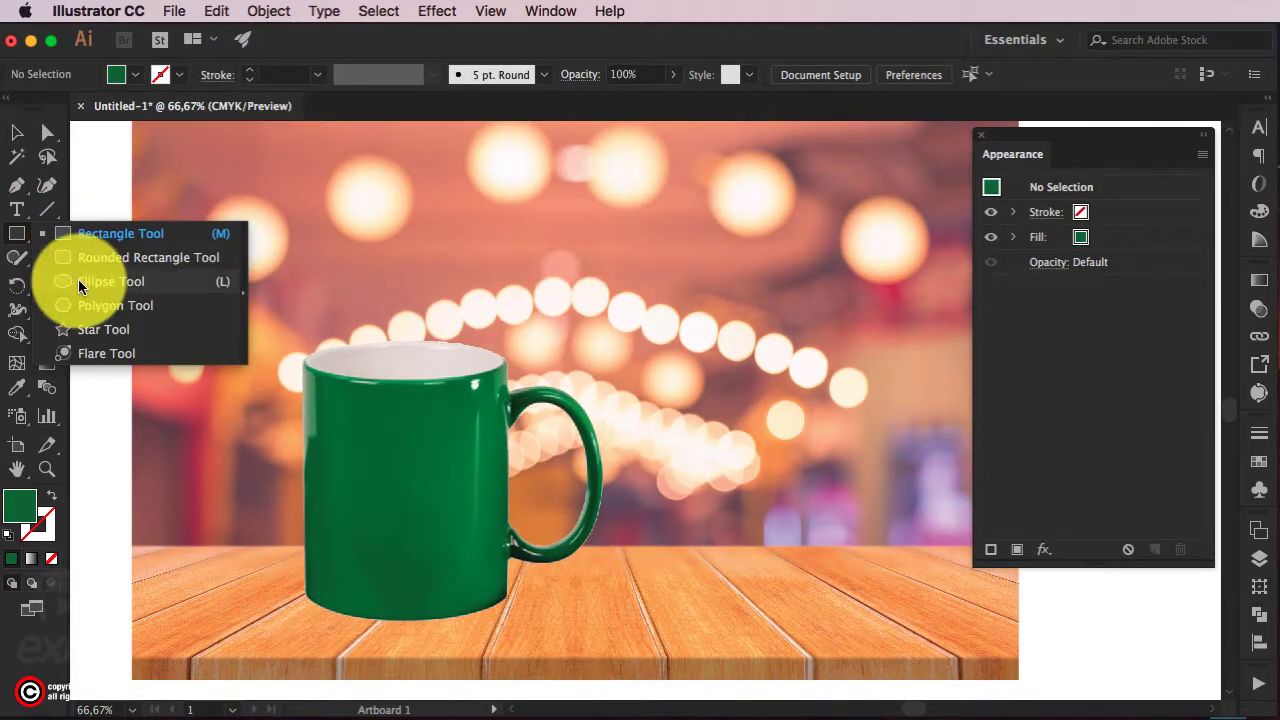
click(80, 281)
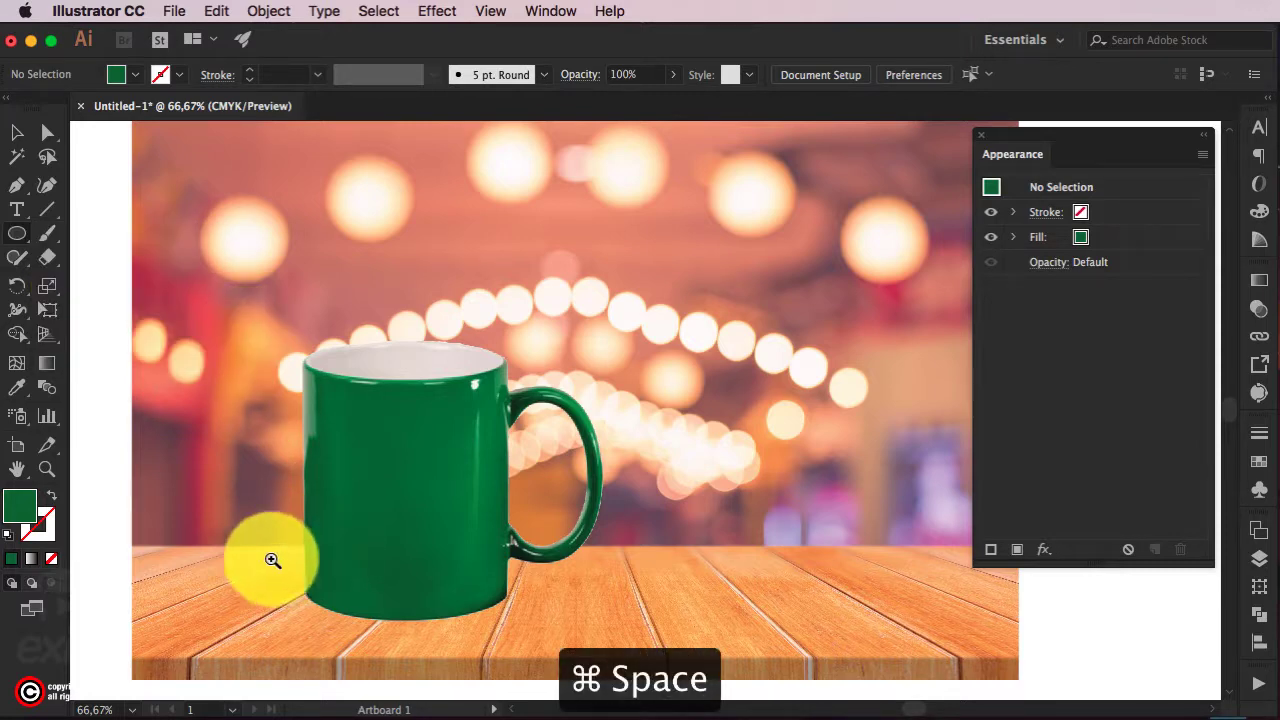
drag(271, 557, 584, 636)
drag(310, 348, 940, 487)
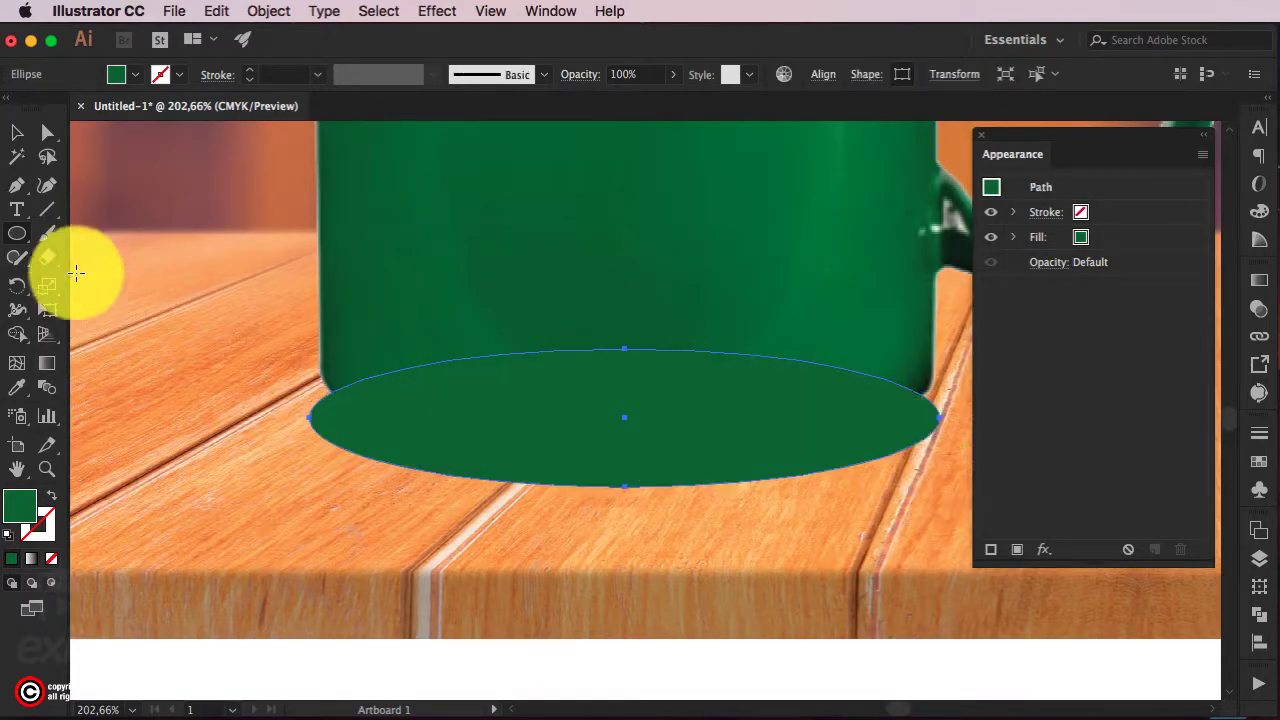
- Extend the ellipse's upper edge upward and fill the ellipse with black
click(17, 132)
scroll(540, 429, right, 5)
scroll(540, 429, up, 3)
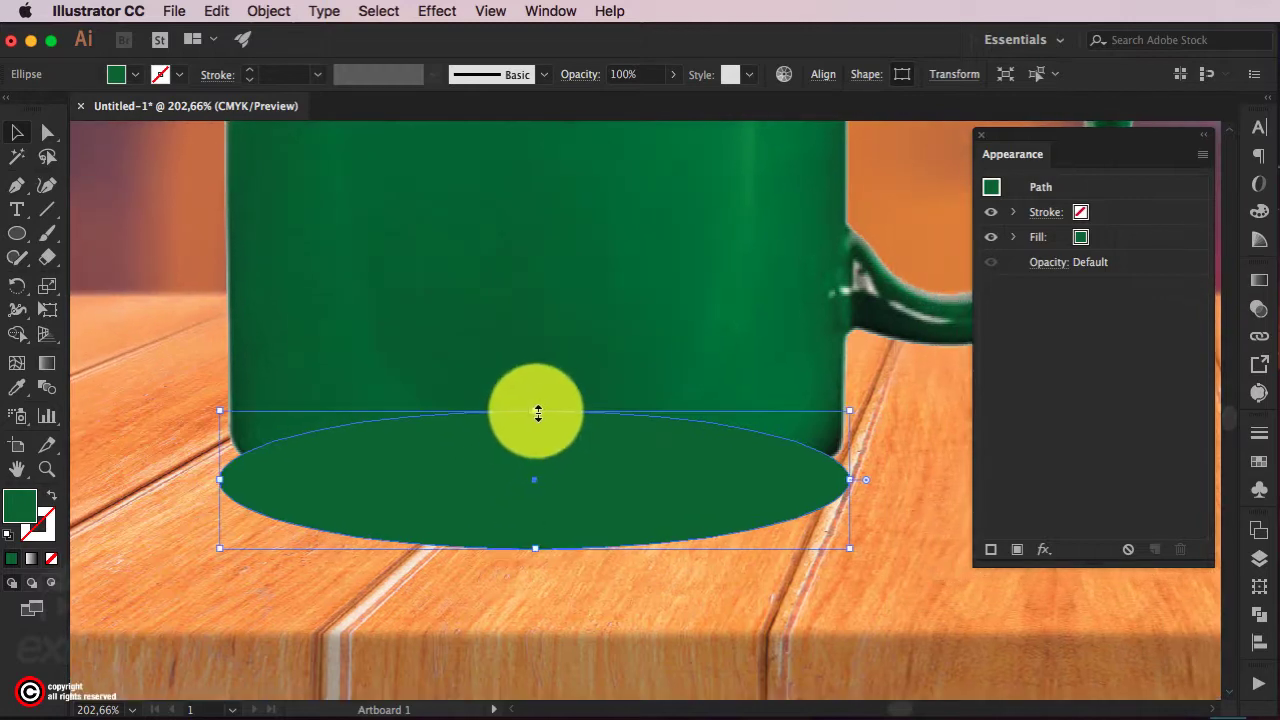
click(1252, 213)
click(1022, 253)
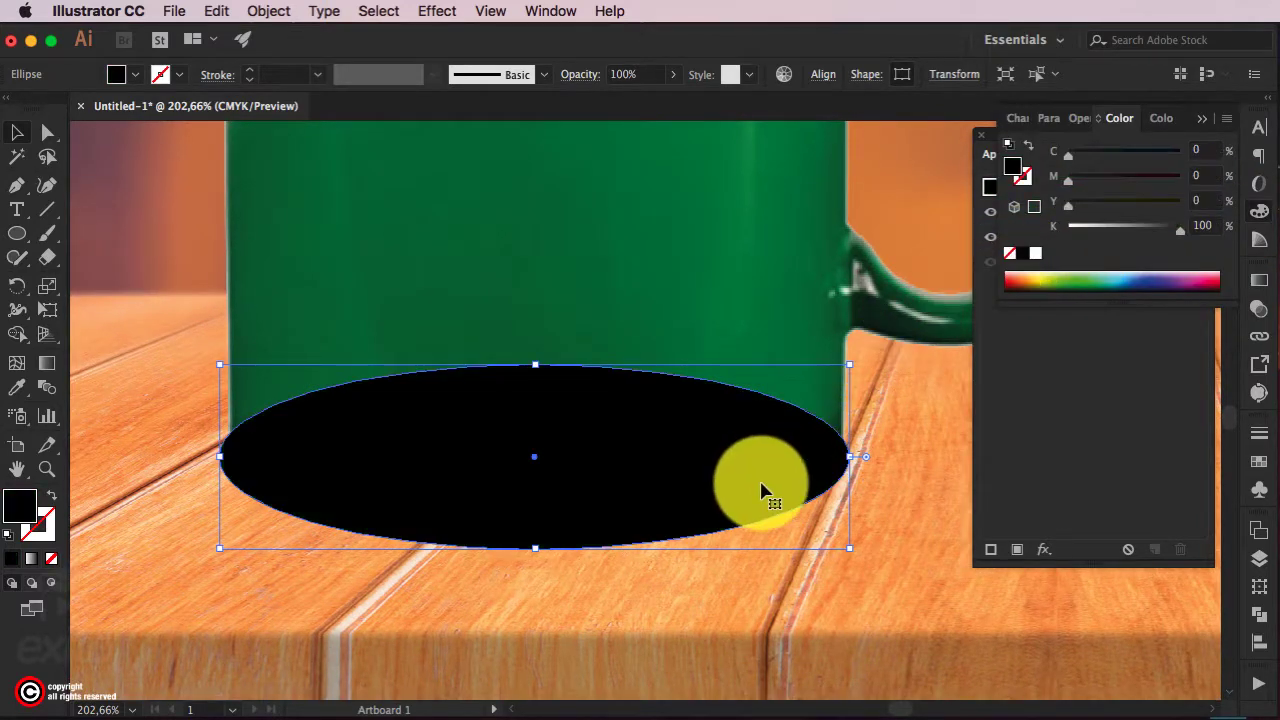
- Cut the black ellipse and paste it directly behind the mug image
key(super+x)
click(600, 402)
key(super+b)
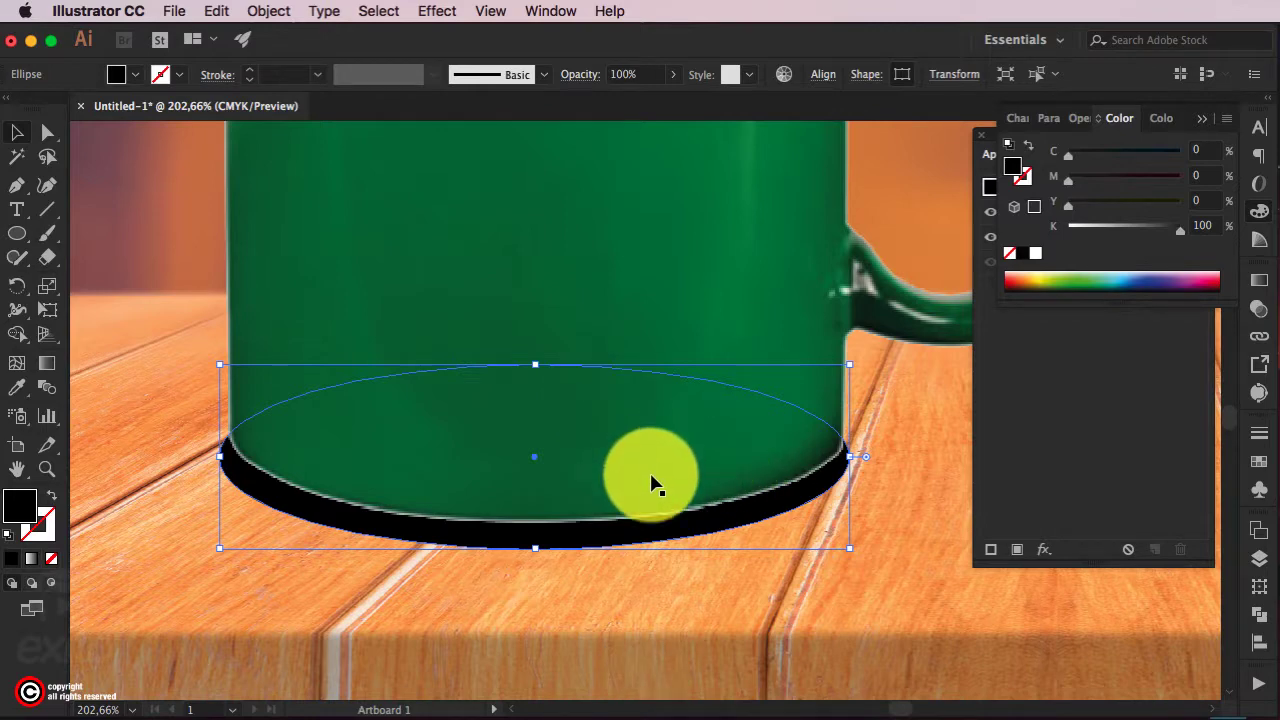
- Nudge the black ellipse up until only a thin rim shows beneath the mug's base
key(Up)
key(Up)
key(Up)
key(Up)
key(Up)
key(Up)
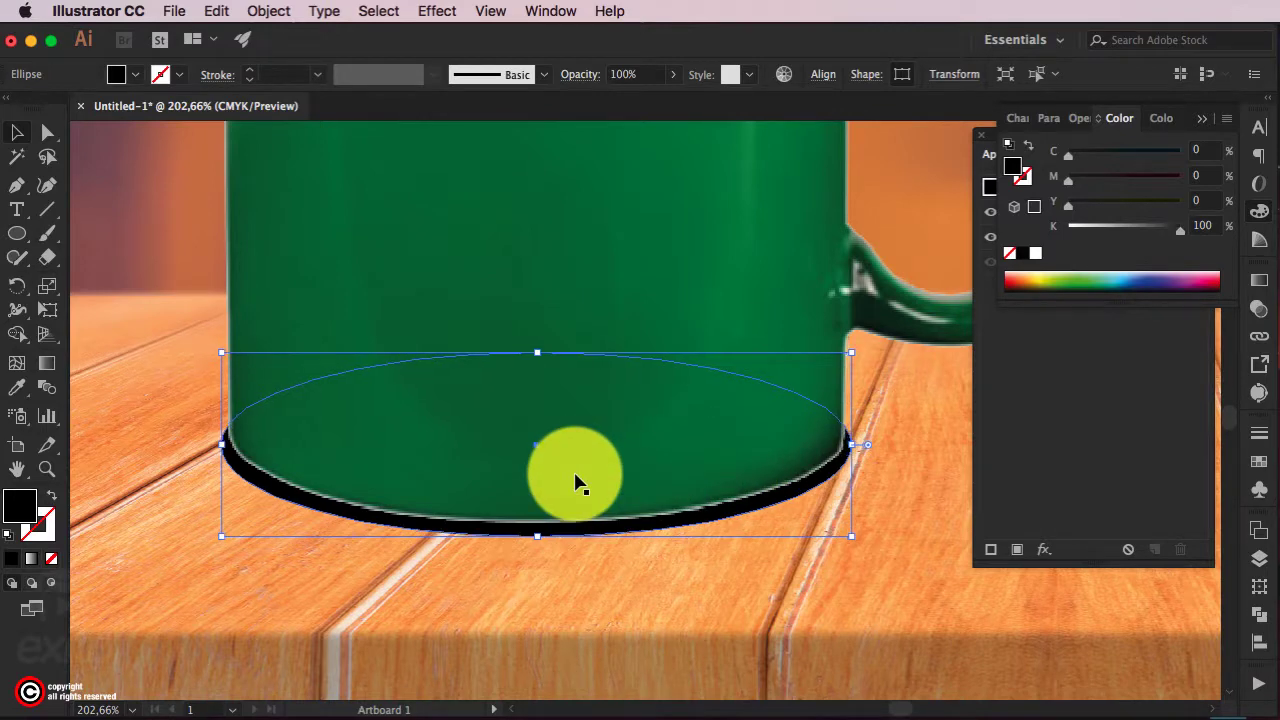
key(super+minus)
key(super+z)
key(super+minus)
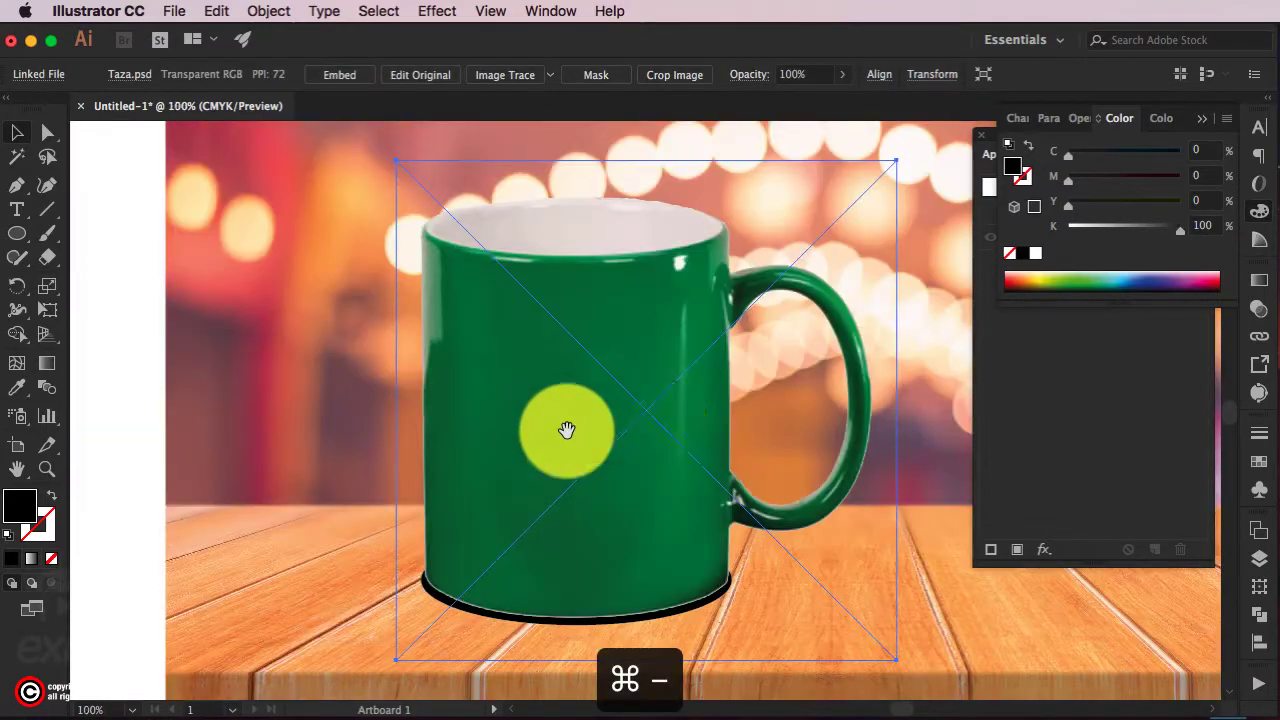
- Lock the mug image in place
click(93, 391)
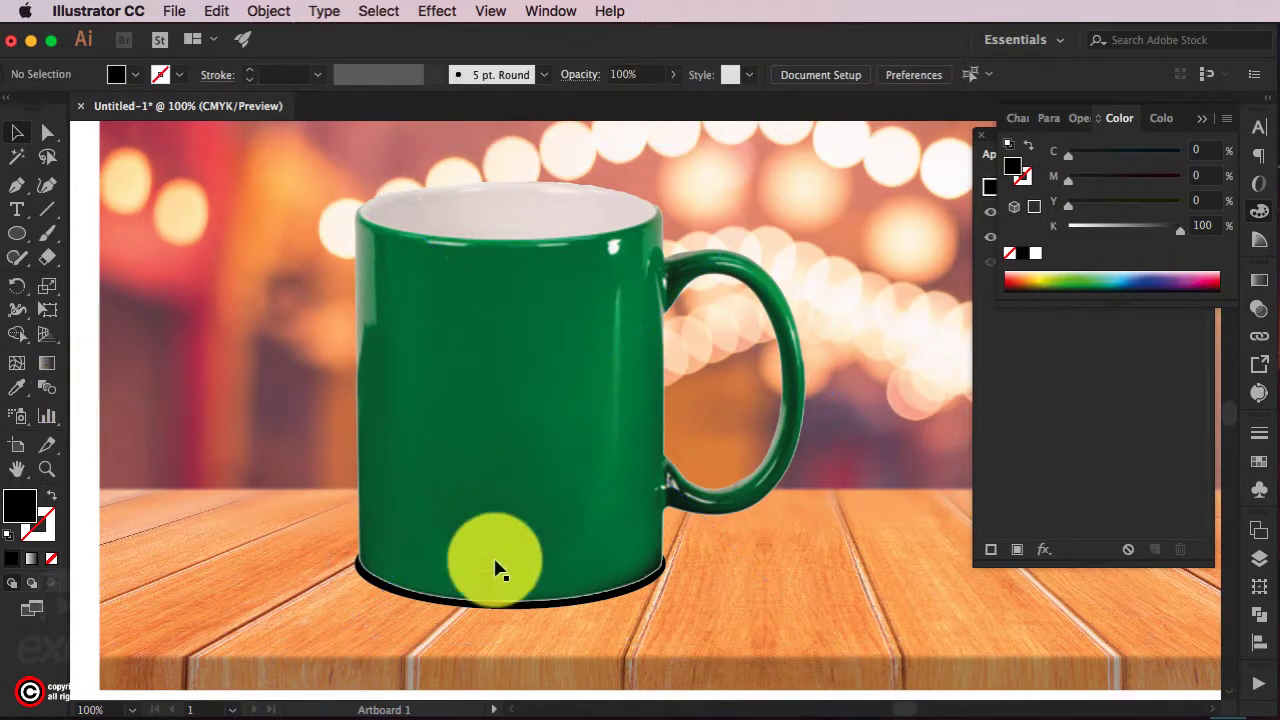
click(591, 608)
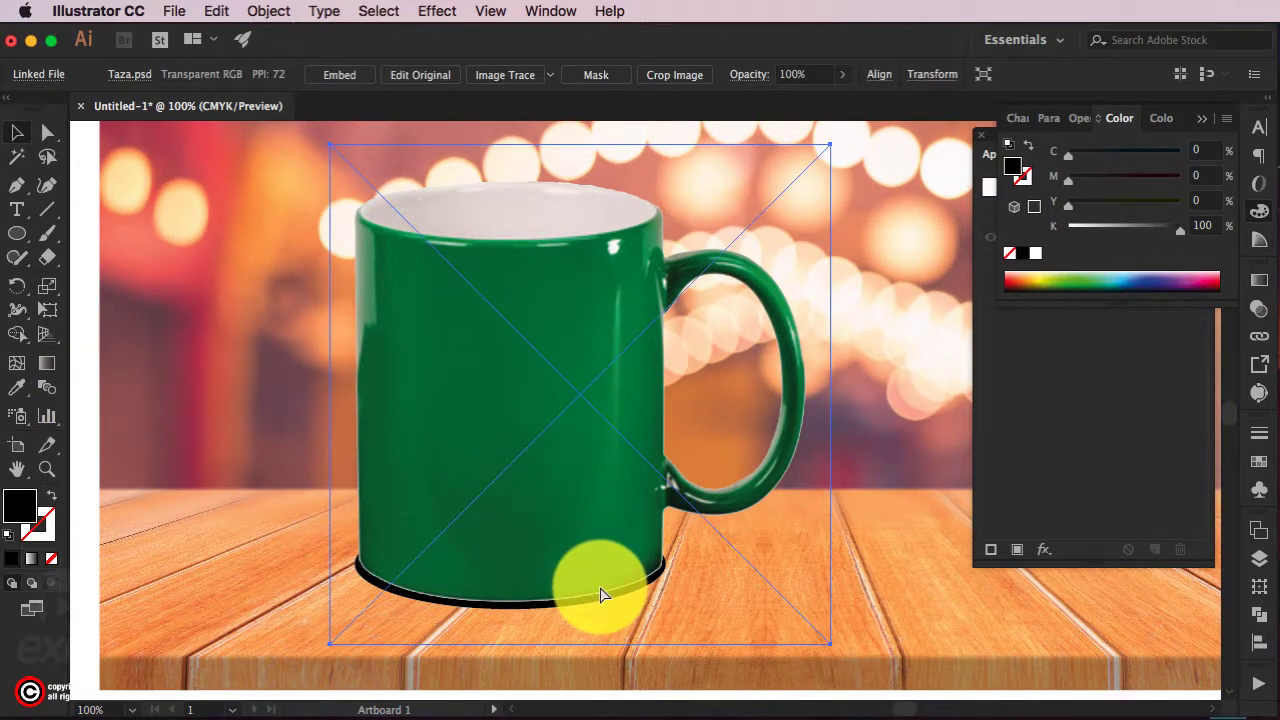
key(super+2)
- Start a Stylize Drop Shadow effect on the black ellipse under the mug, with the preview turned on
click(582, 606)
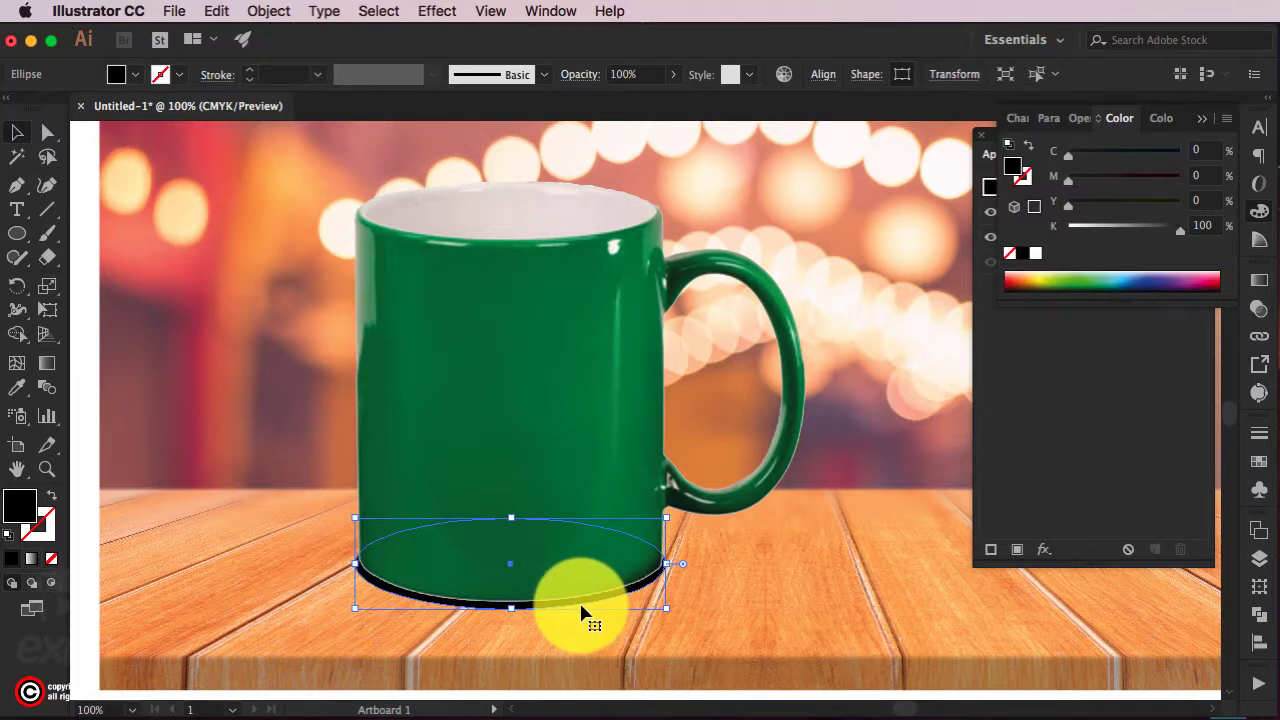
click(389, 13)
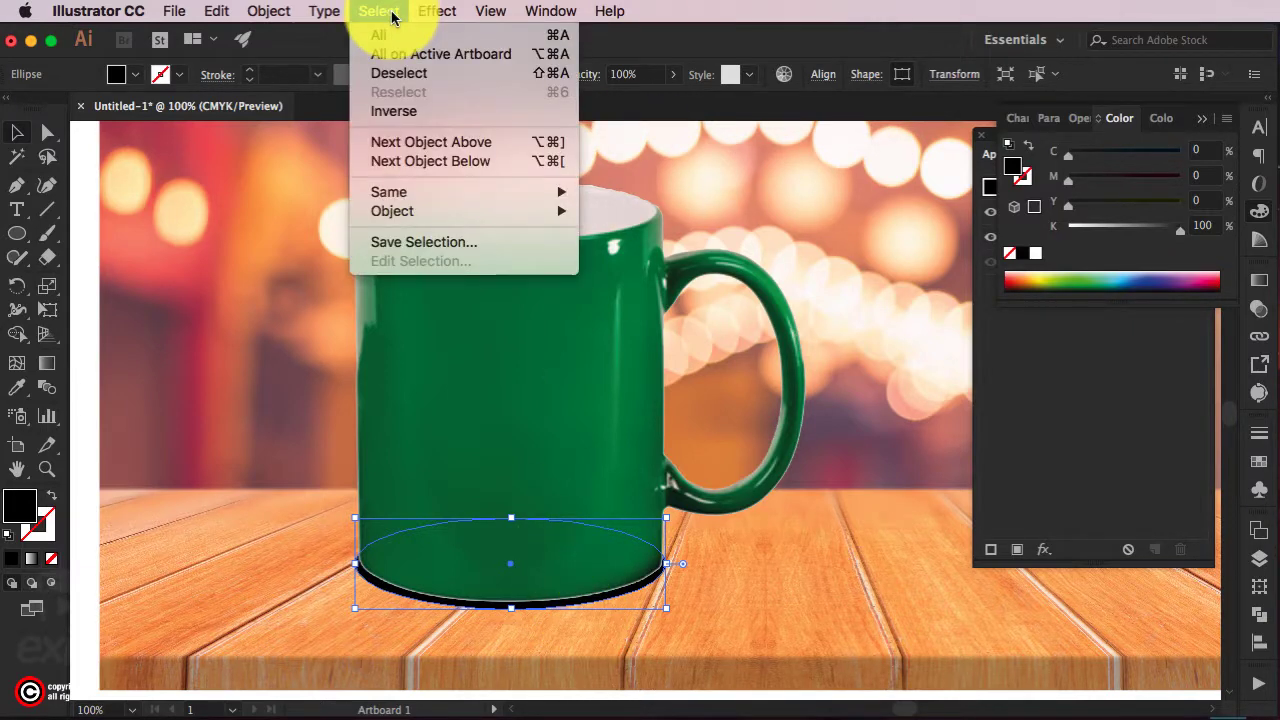
mouse_move(445, 17)
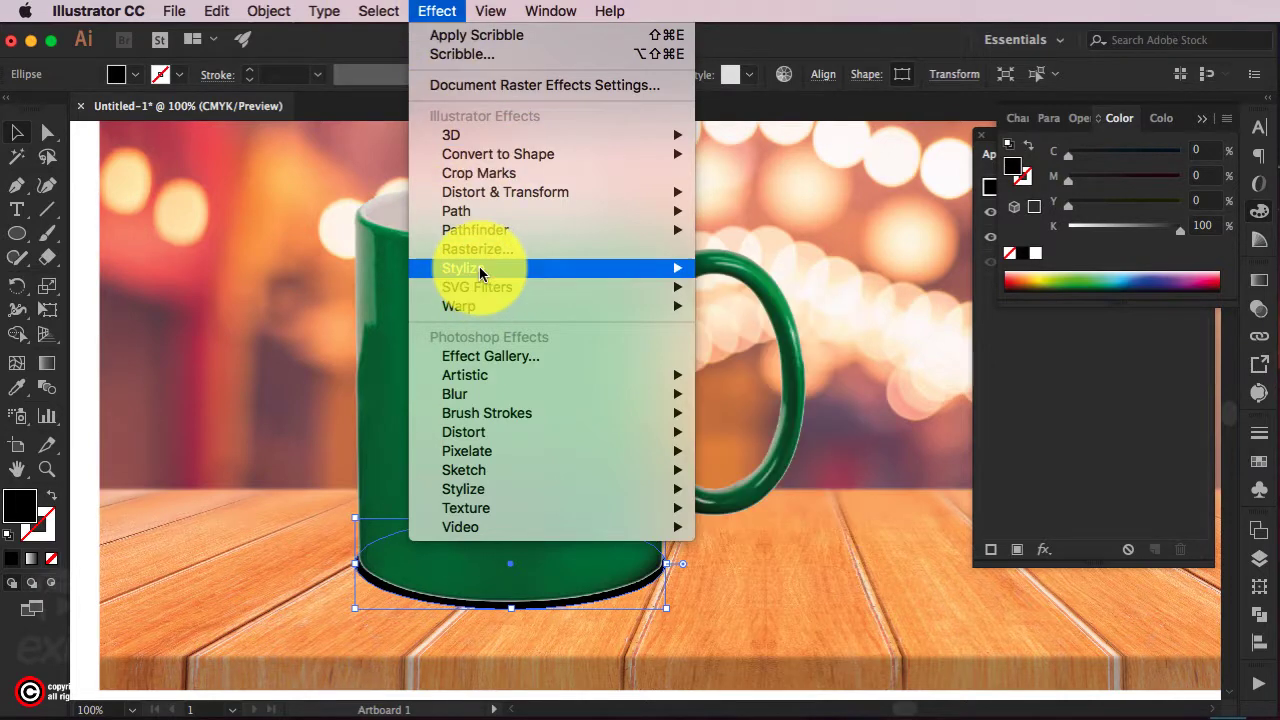
mouse_move(500, 268)
click(732, 266)
click(388, 480)
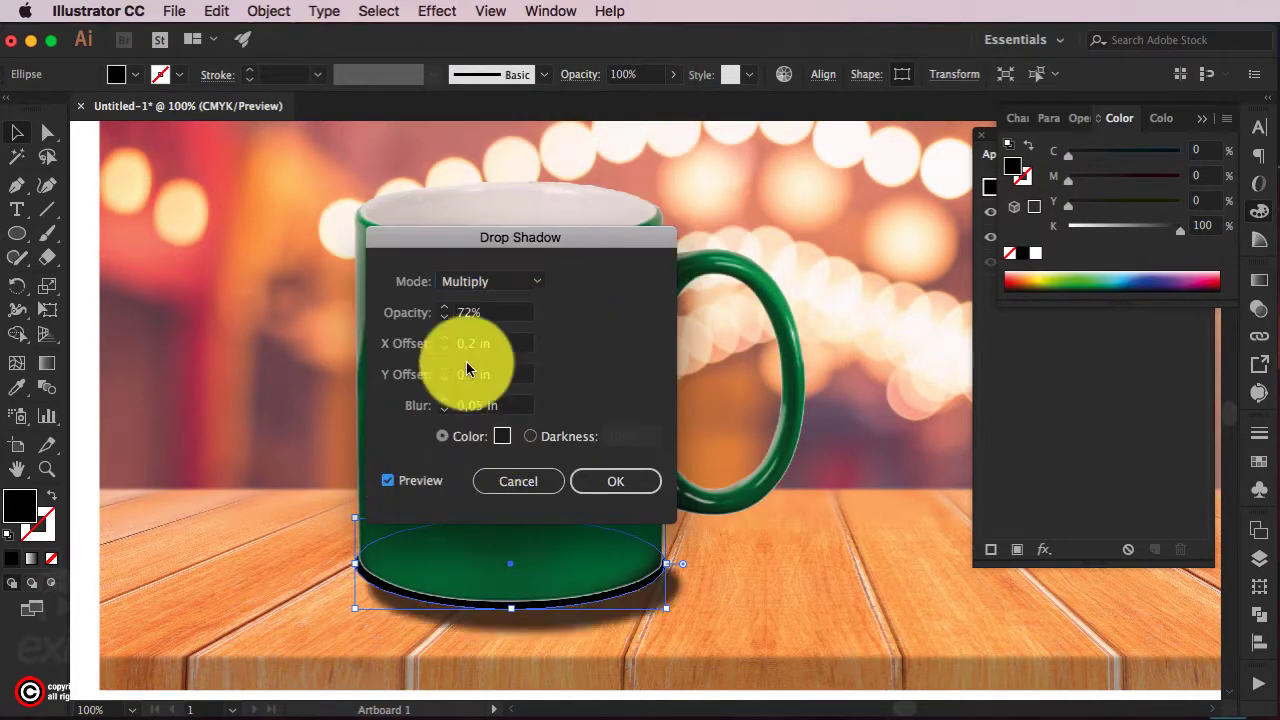
drag(573, 232, 862, 142)
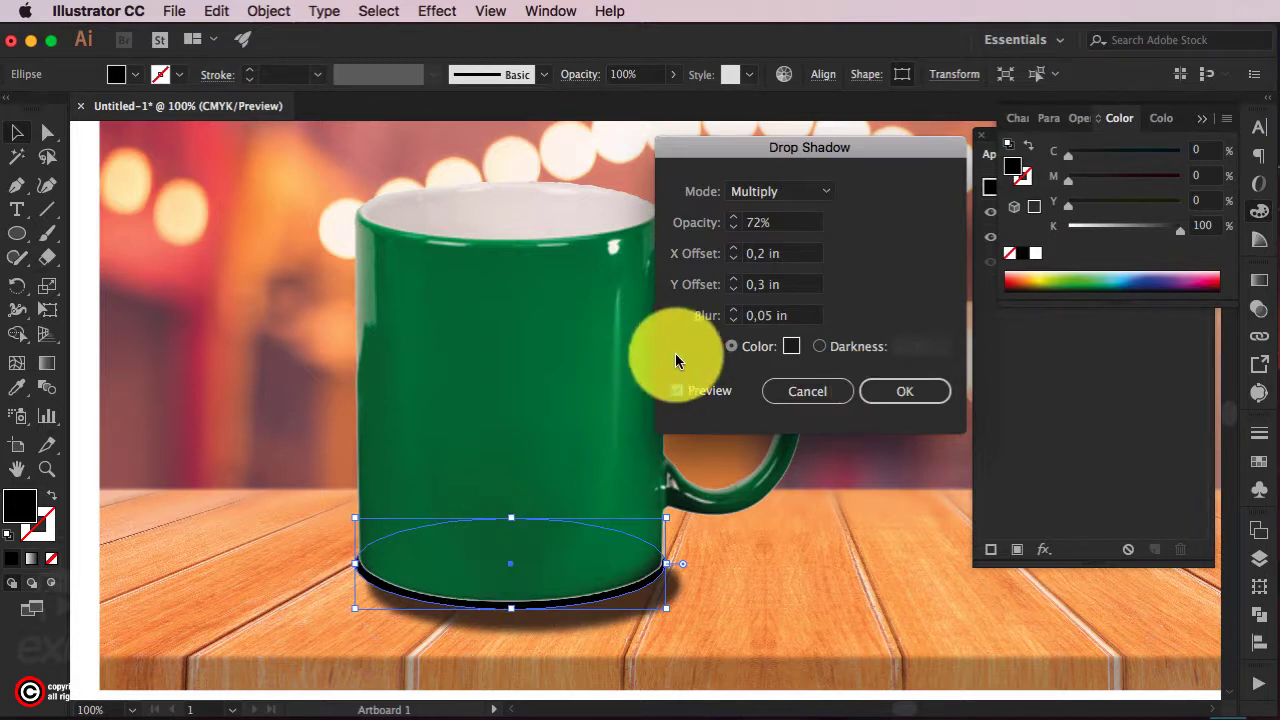
- Set the drop shadow's X and Y offsets to 0 in and apply the effect
drag(810, 253, 661, 241)
text(0)
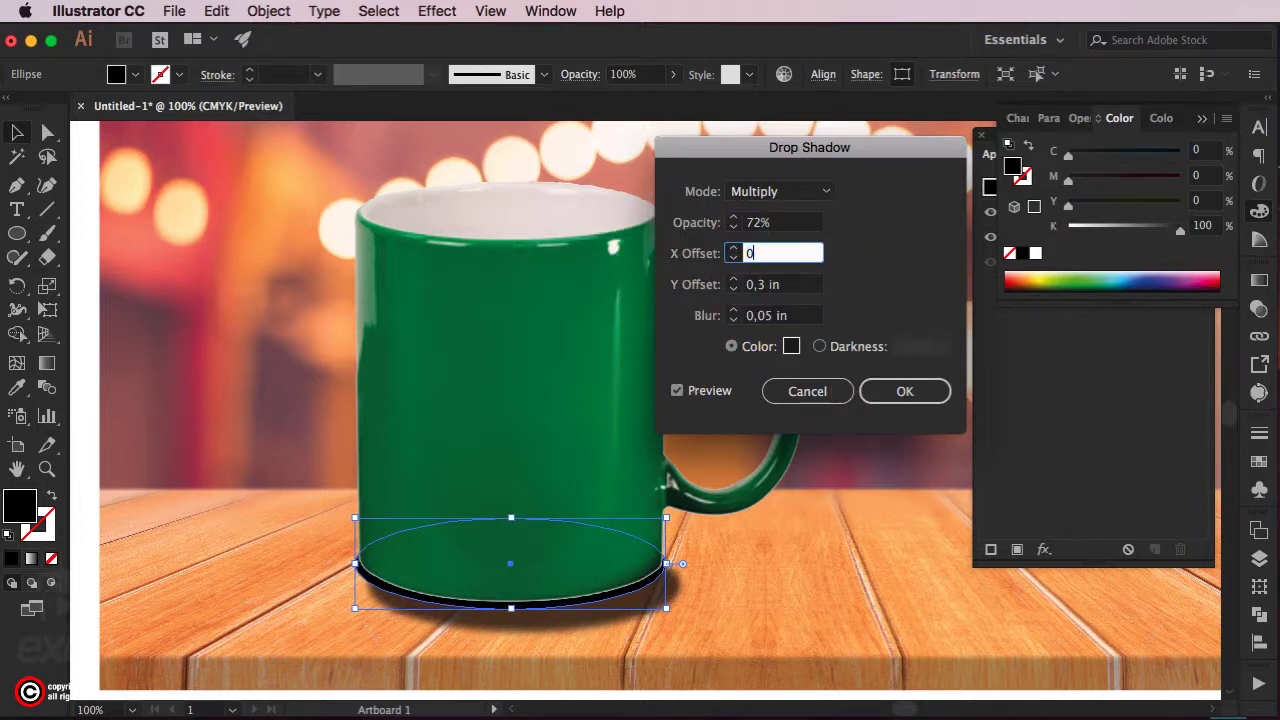
key(Tab)
key(Tab)
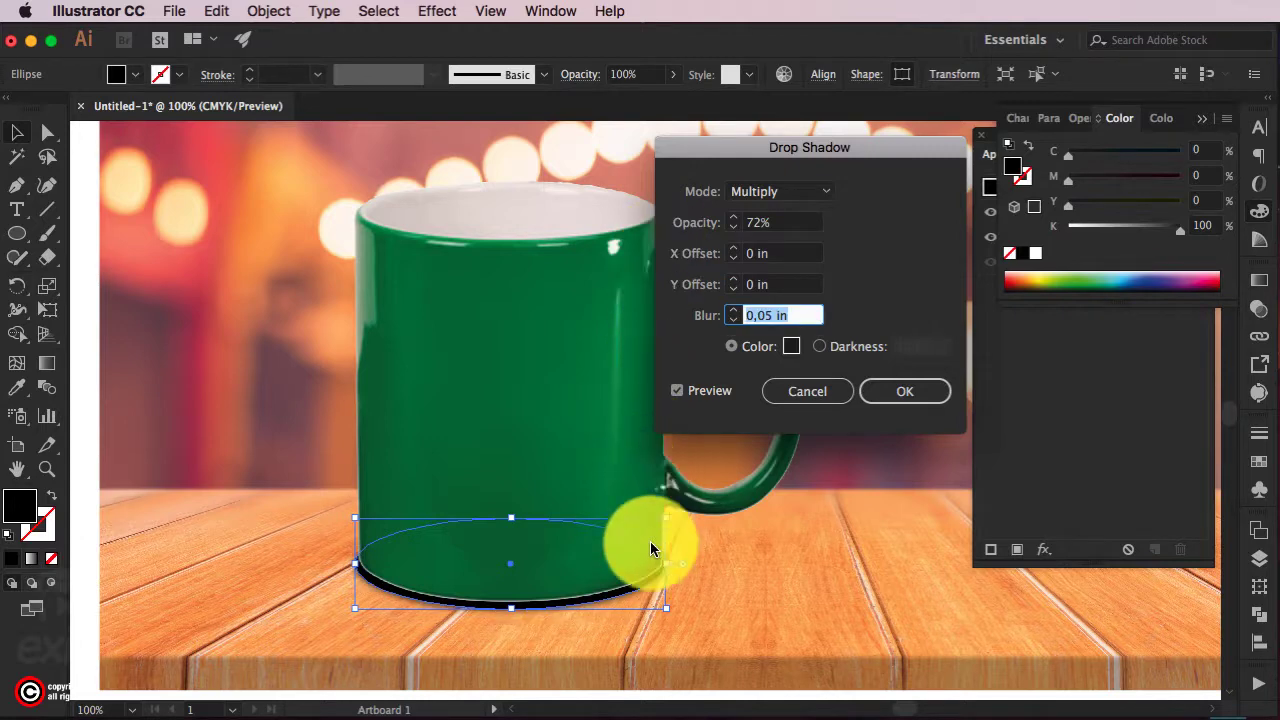
click(931, 393)
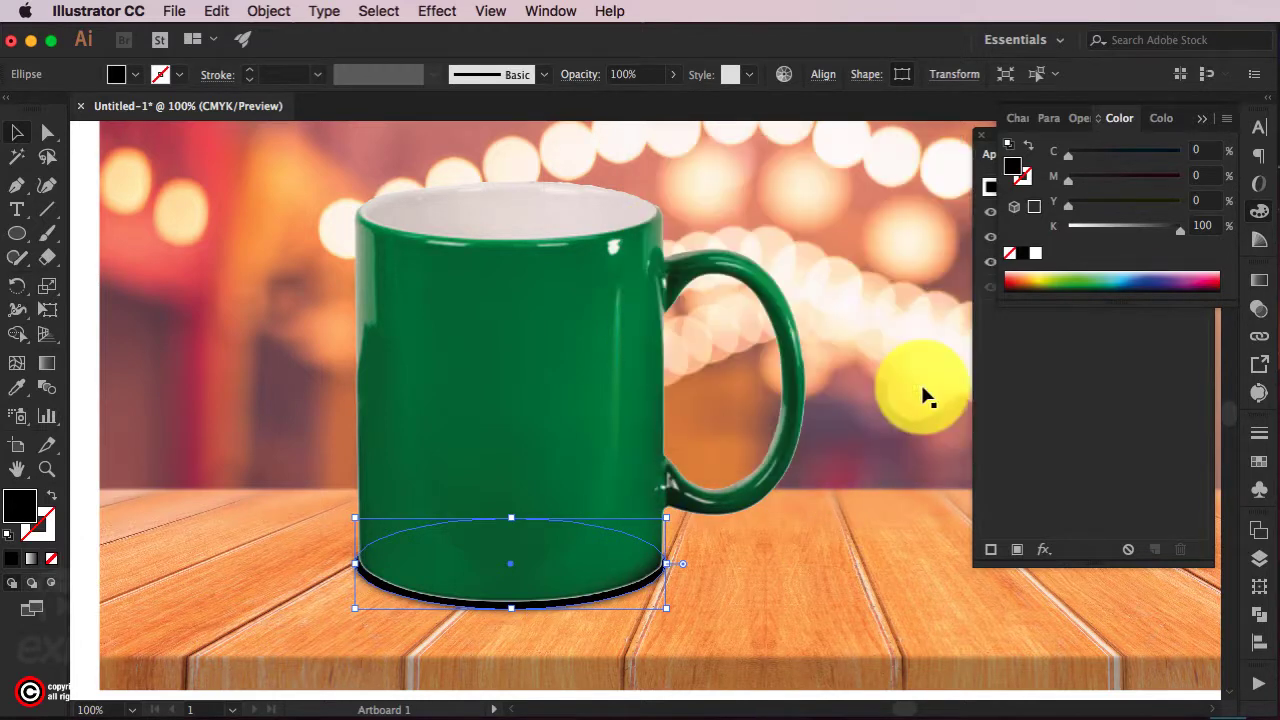
- Expand the appearance of the shadowed ellipse and delete the solid black ellipse, keeping only its soft shadow
click(268, 11)
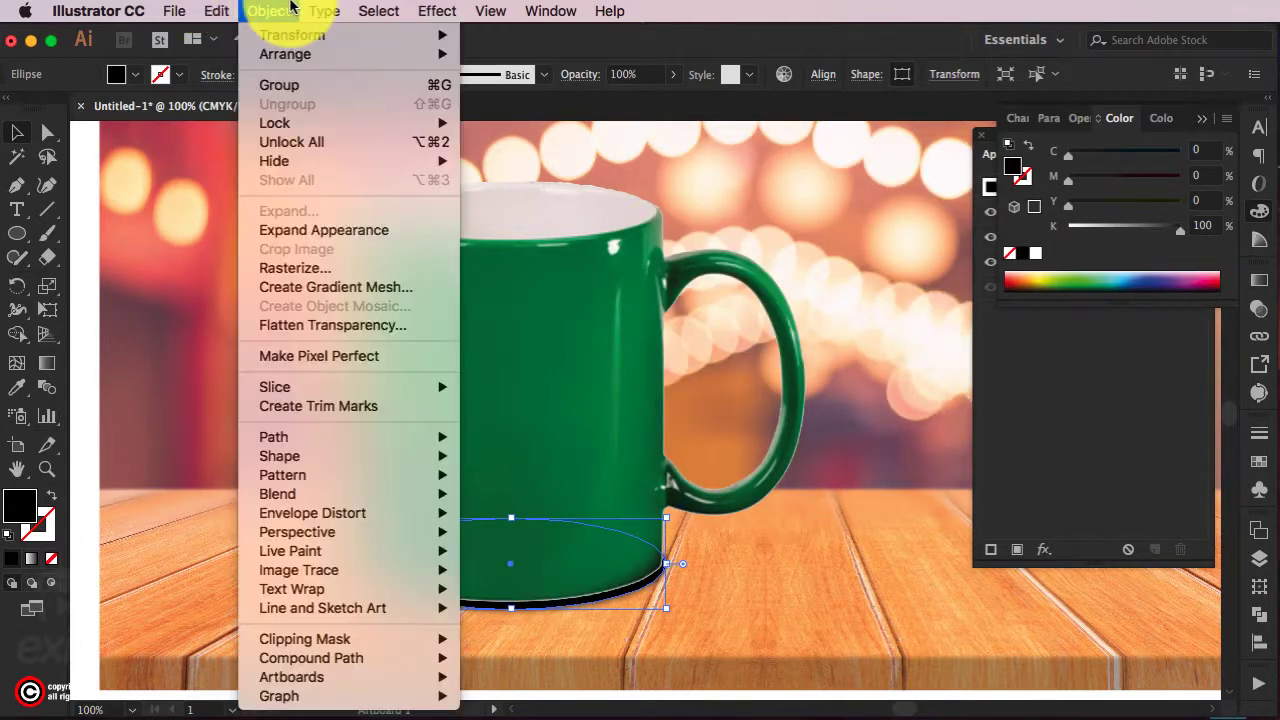
click(272, 232)
key(a)
click(390, 592)
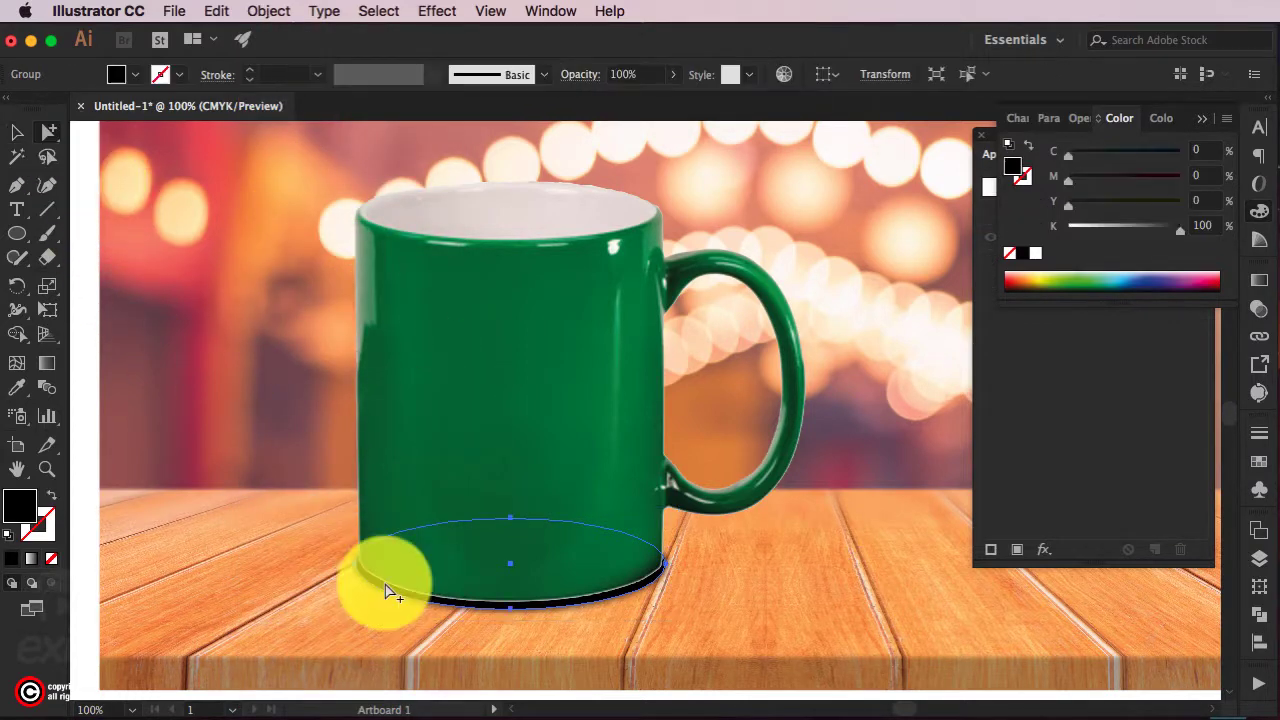
drag(390, 592, 720, 586)
key(Delete)
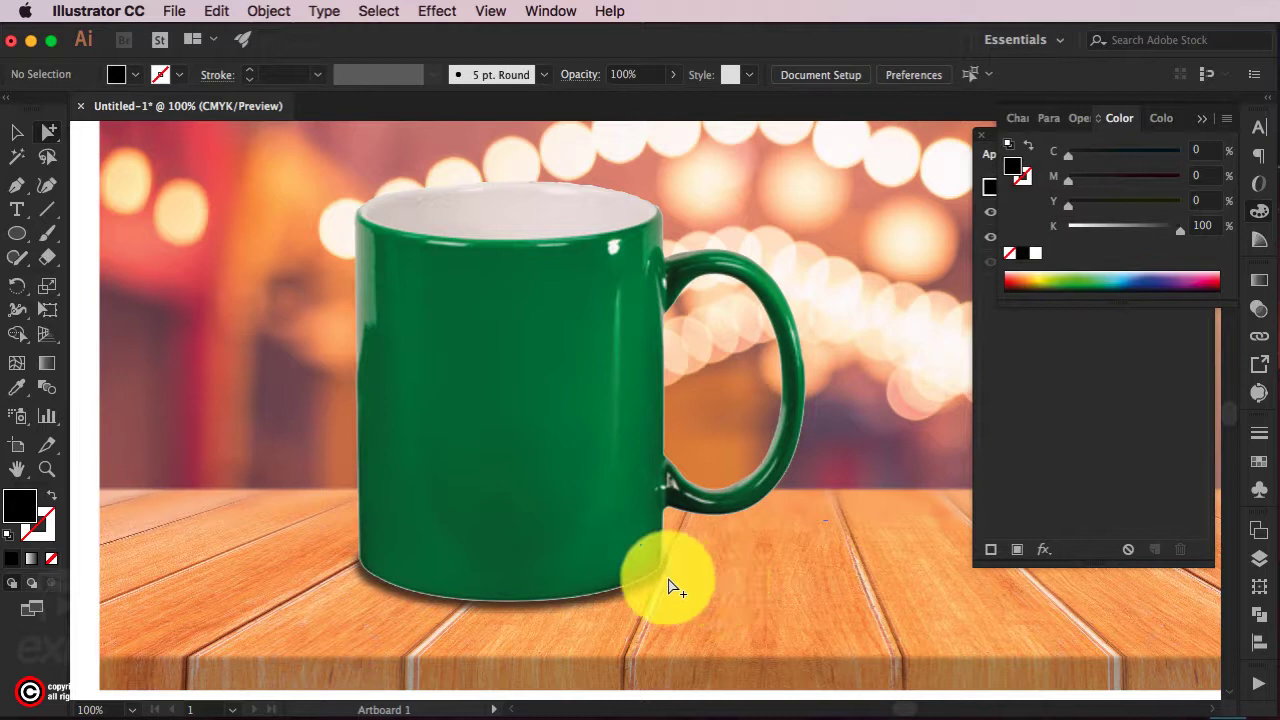
- Select the remaining shadow under the mug and stretch its lower edge slightly downward
click(660, 588)
click(17, 132)
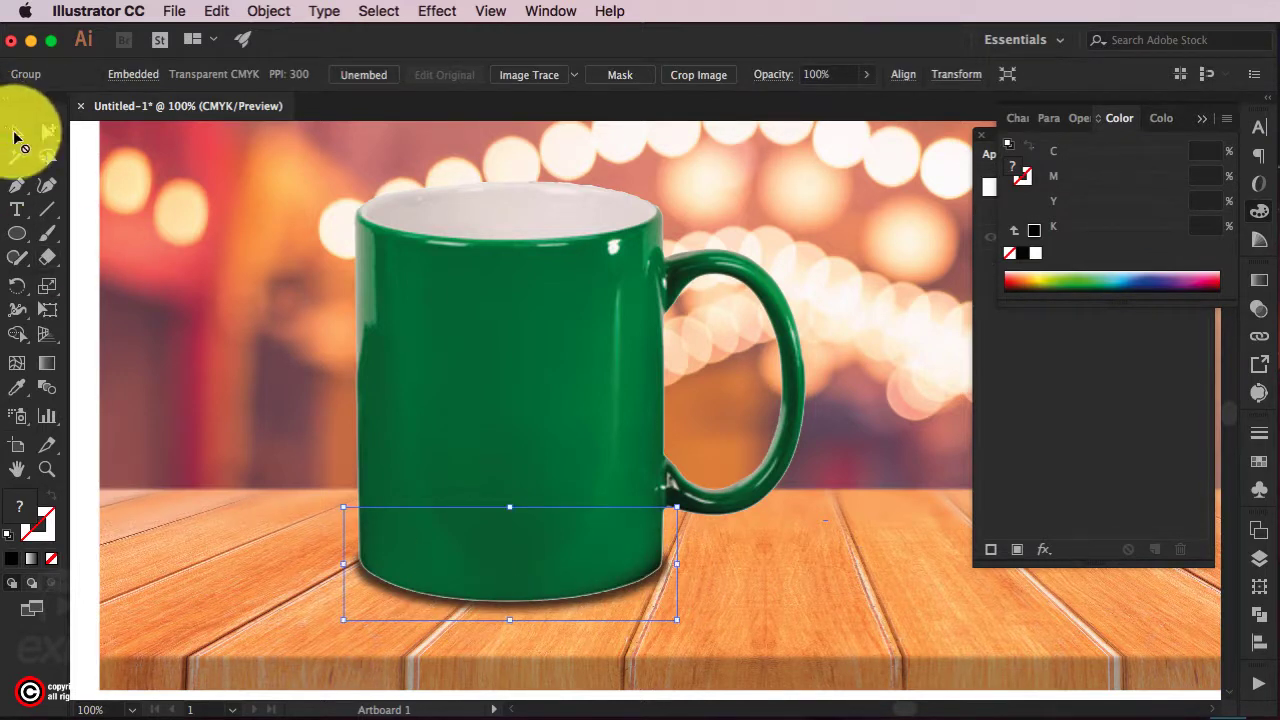
drag(678, 563, 691, 564)
key(super+z)
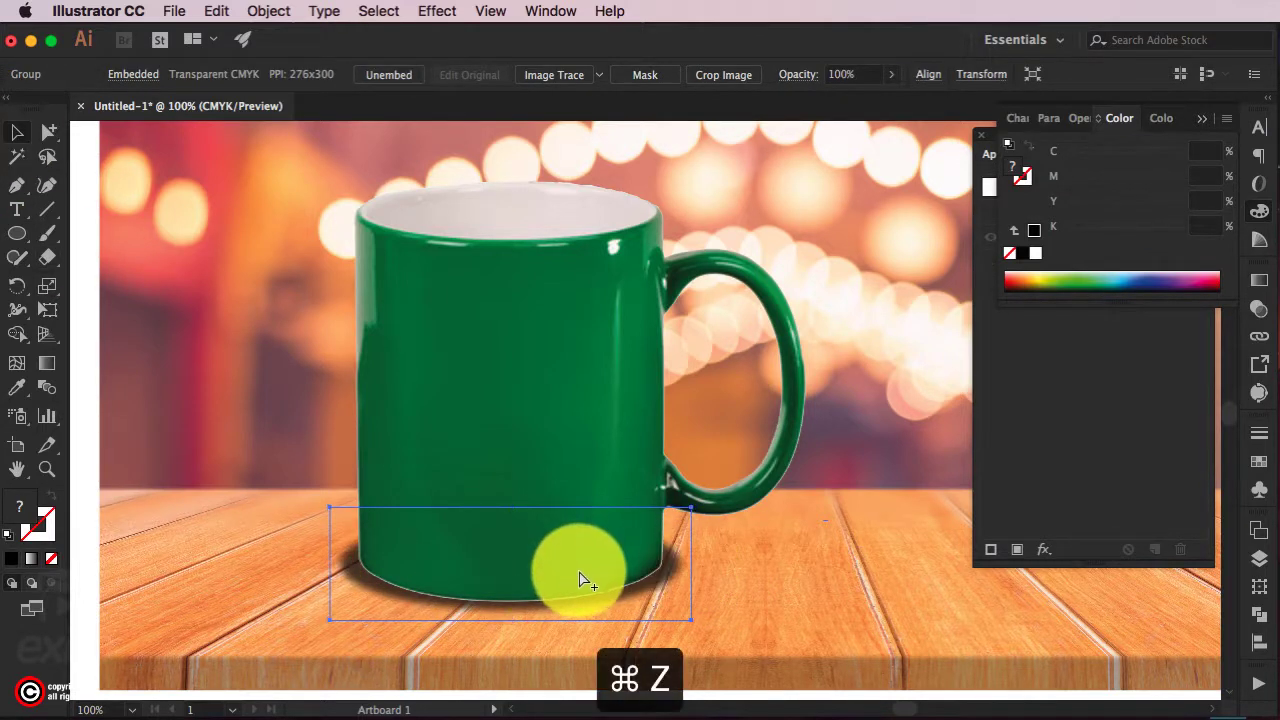
drag(509, 620, 509, 624)
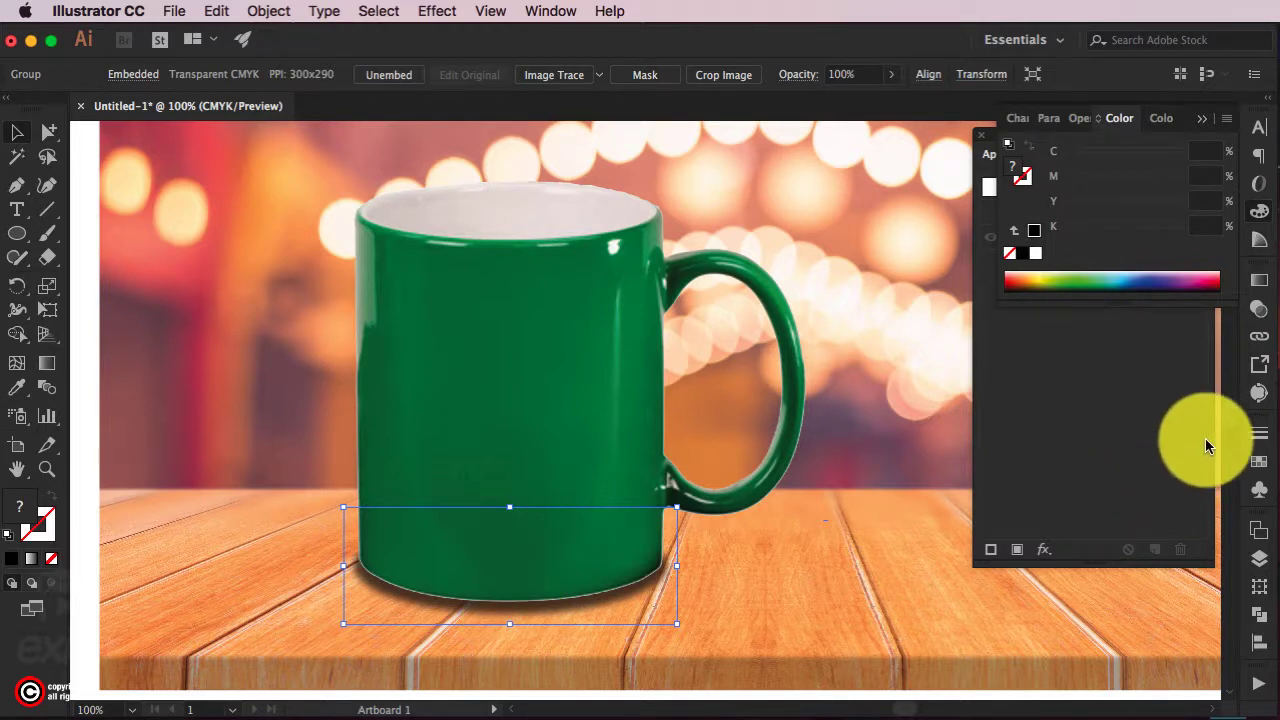
- Lower the opacity of the shadow under the mug slightly
click(1258, 314)
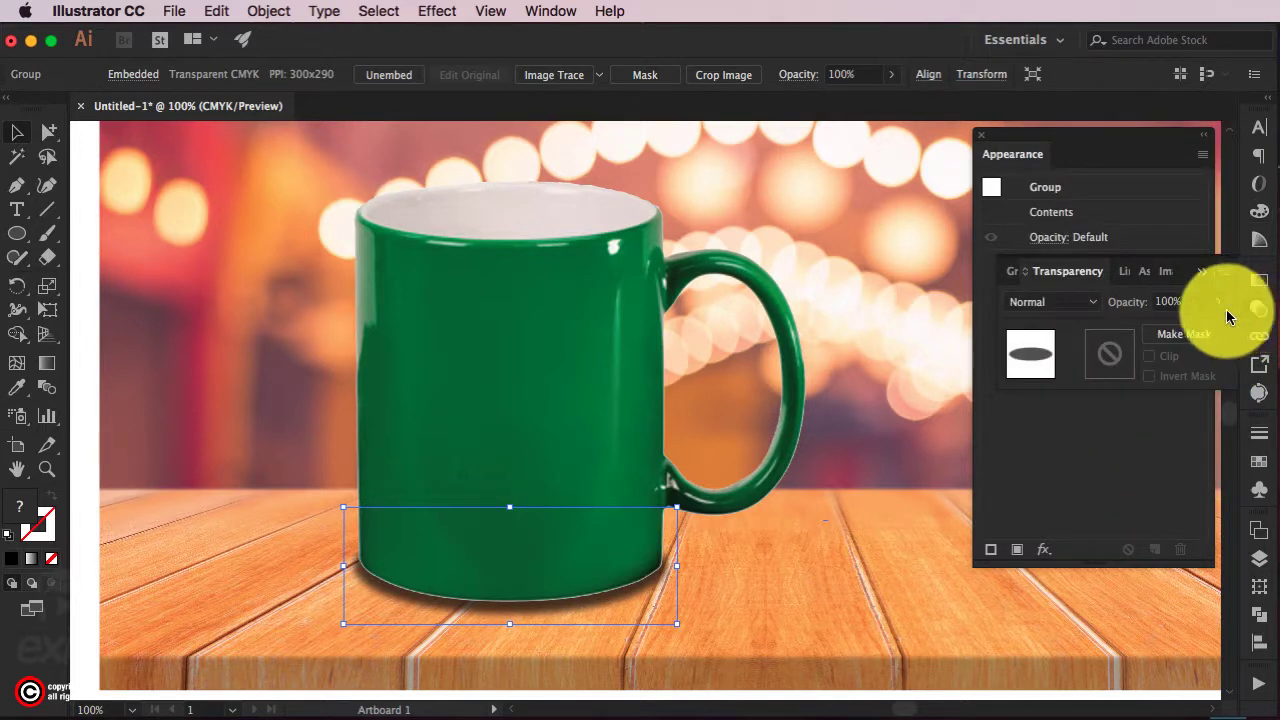
click(1208, 306)
mouse_move(1205, 316)
mouse_down()
mouse_move(1167, 324)
mouse_move(1187, 321)
mouse_up()
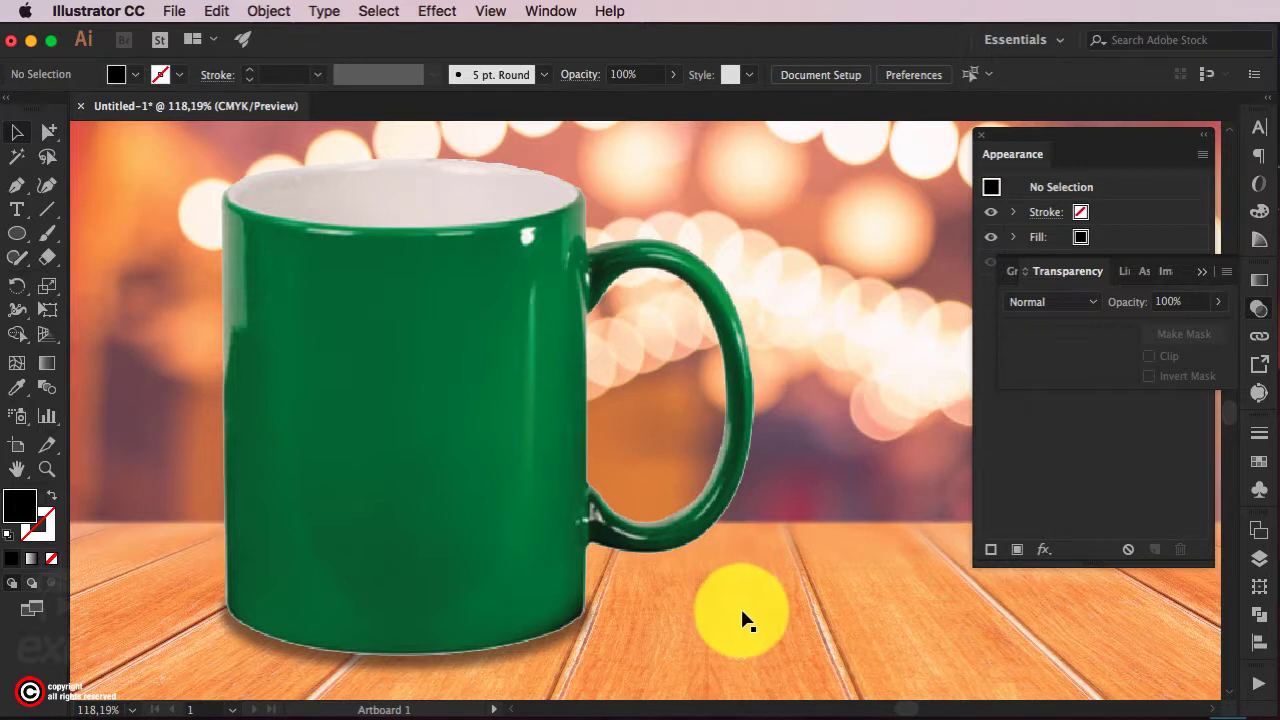
- Unlock the mug image and select it
click(365, 432)
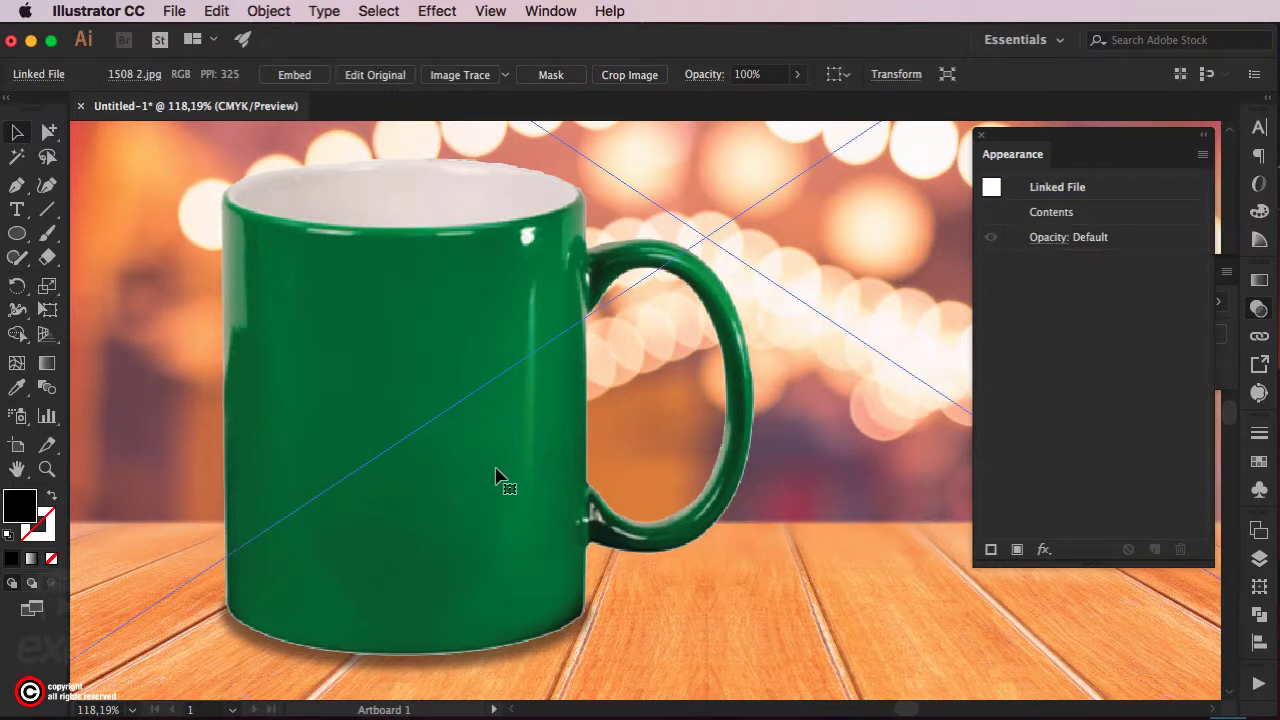
click(510, 450)
key(F7)
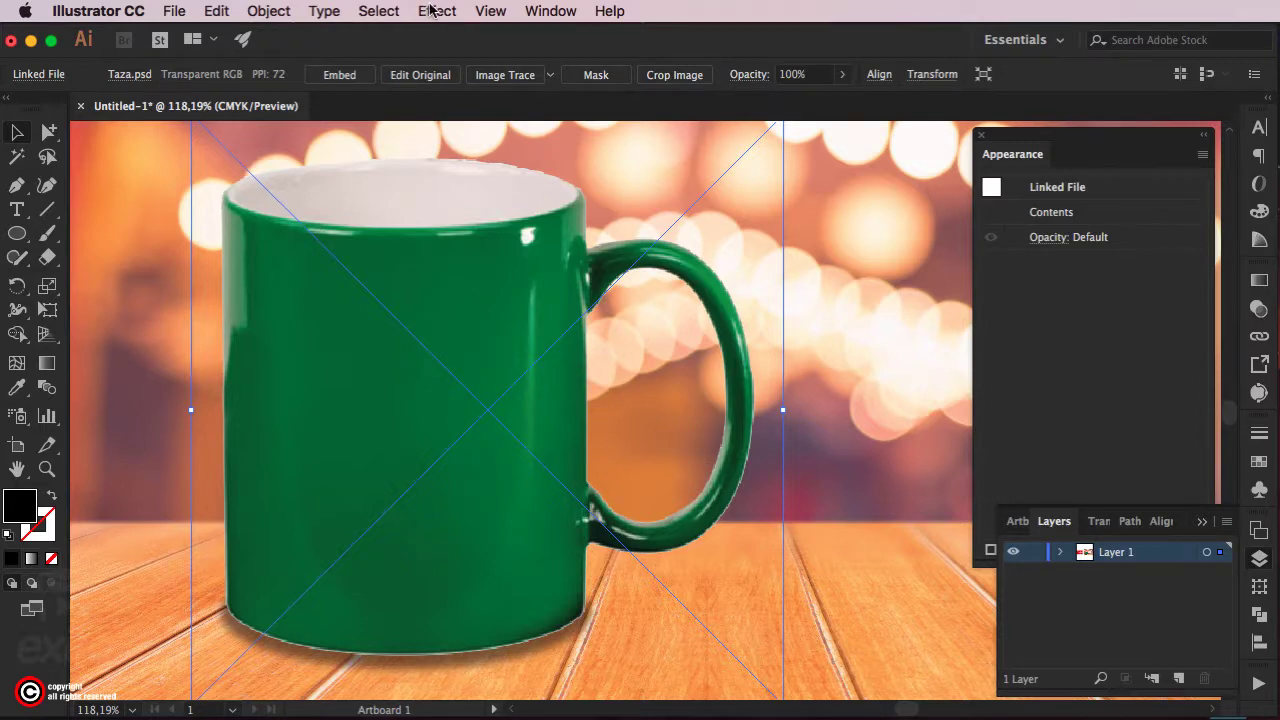
- Apply a Feather effect with a 0,1 in radius to the mug image
key(super+alt+shift+e)
click(937, 336)
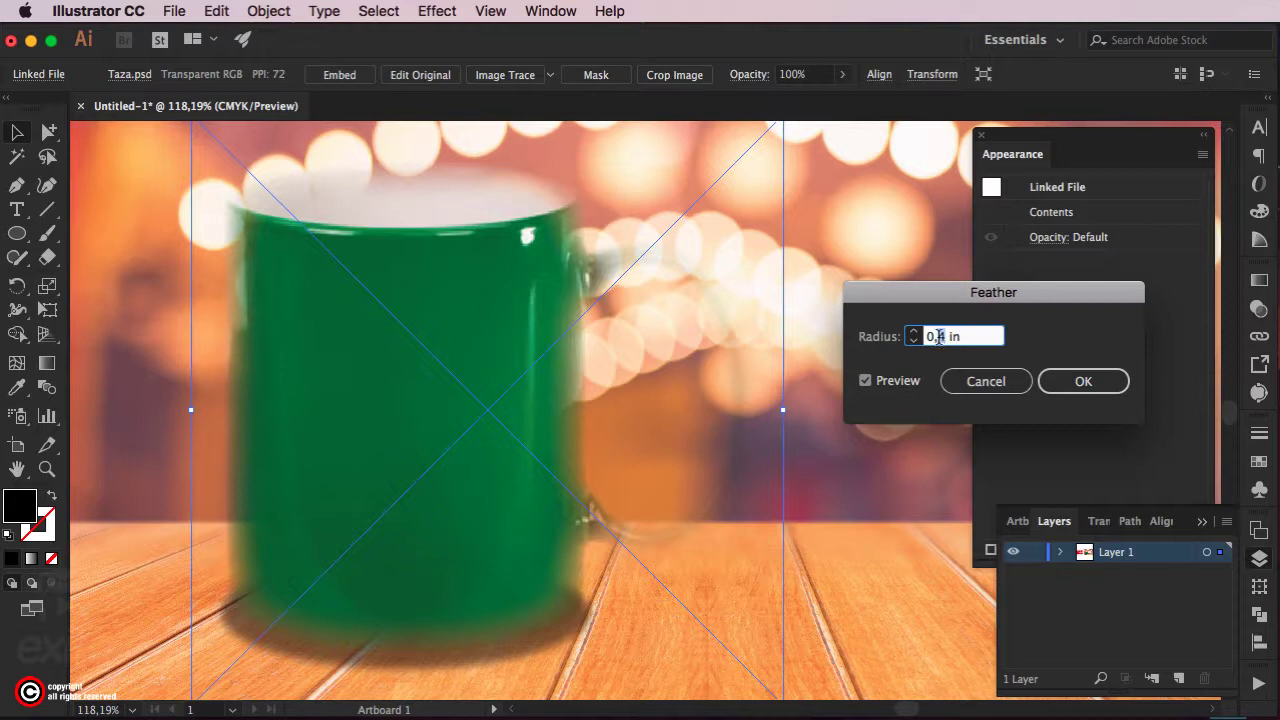
key(BackSpace)
text(0)
key(BackSpace)
text(1)
click(1081, 381)
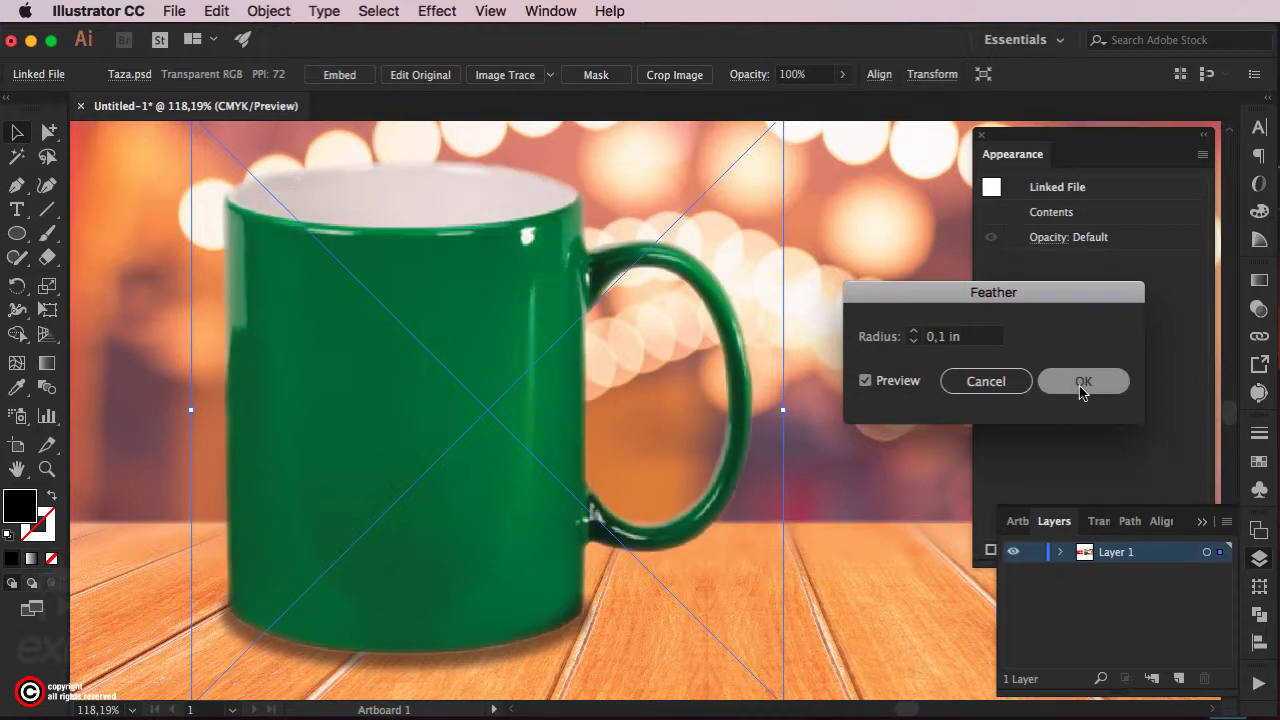
- Examine the feathered edges of the mug's handle and body up close and at normal size against the background
click(787, 313)
key(super+space)
drag(674, 230, 740, 297)
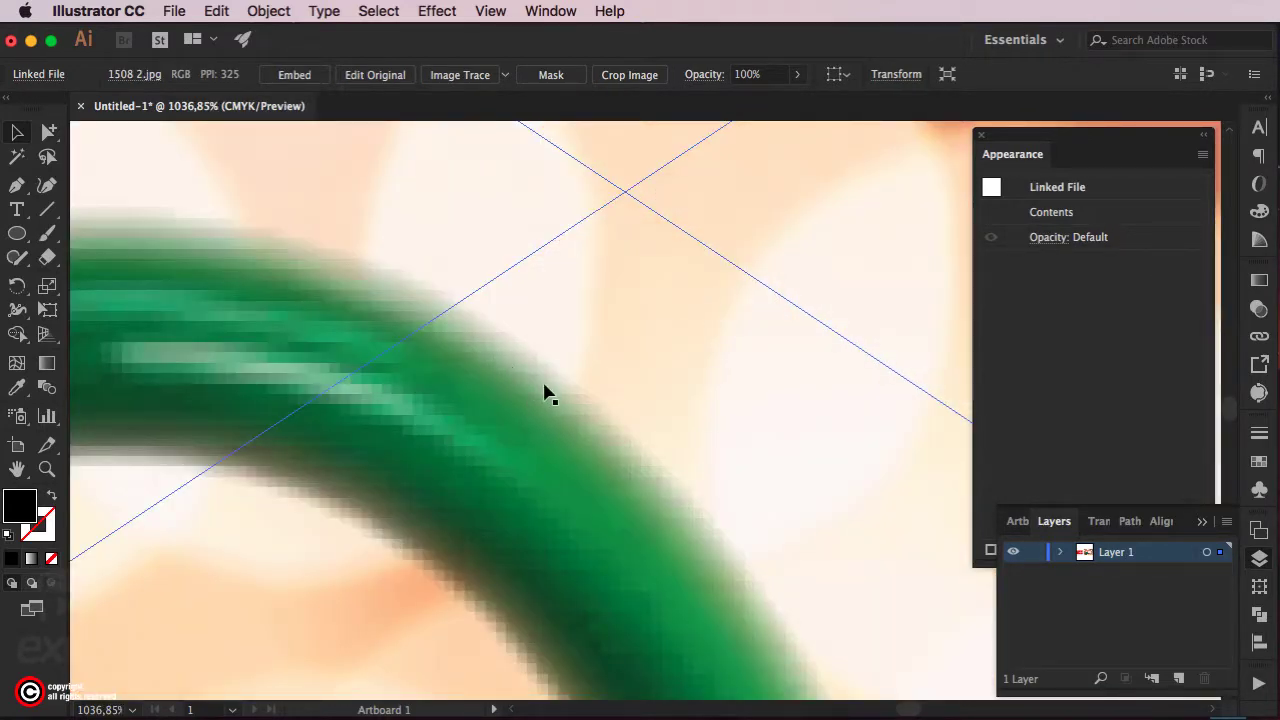
key(super+minus)
key(super+minus)
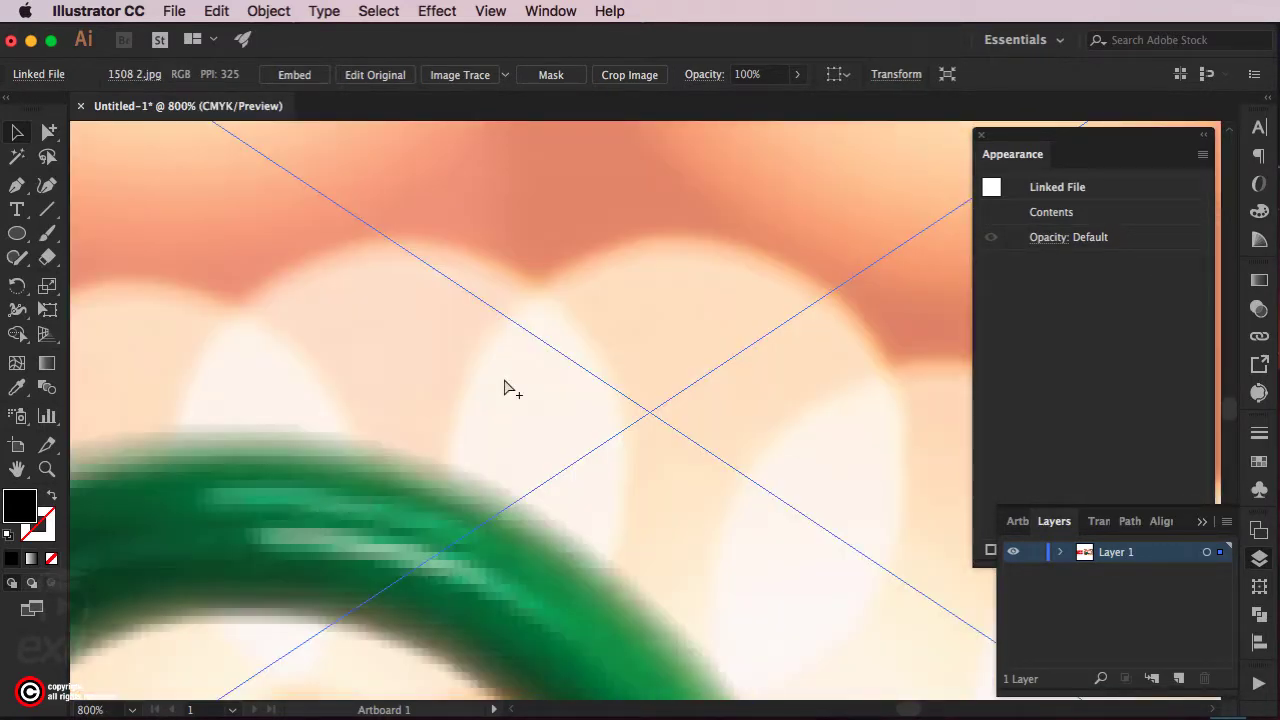
key(super+minus)
key(super+minus)
key(super+minus)
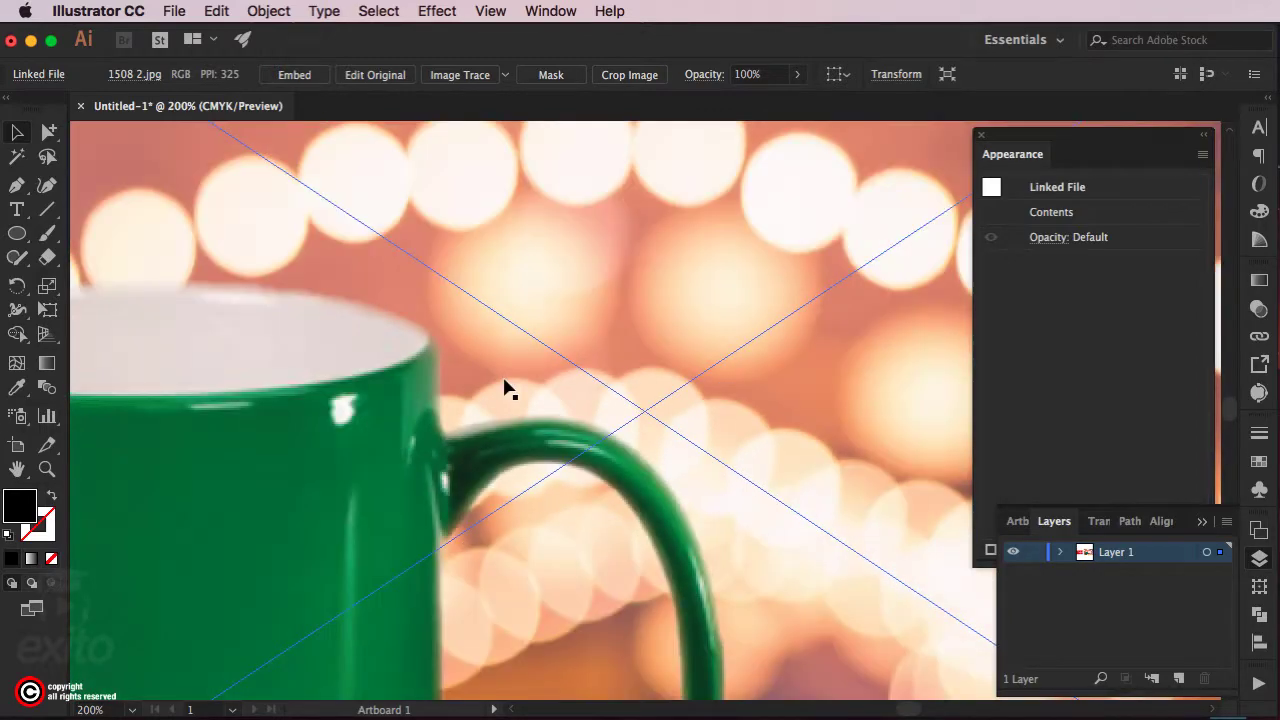
scroll(366, 411, left, 6)
scroll(366, 411, down, 3)
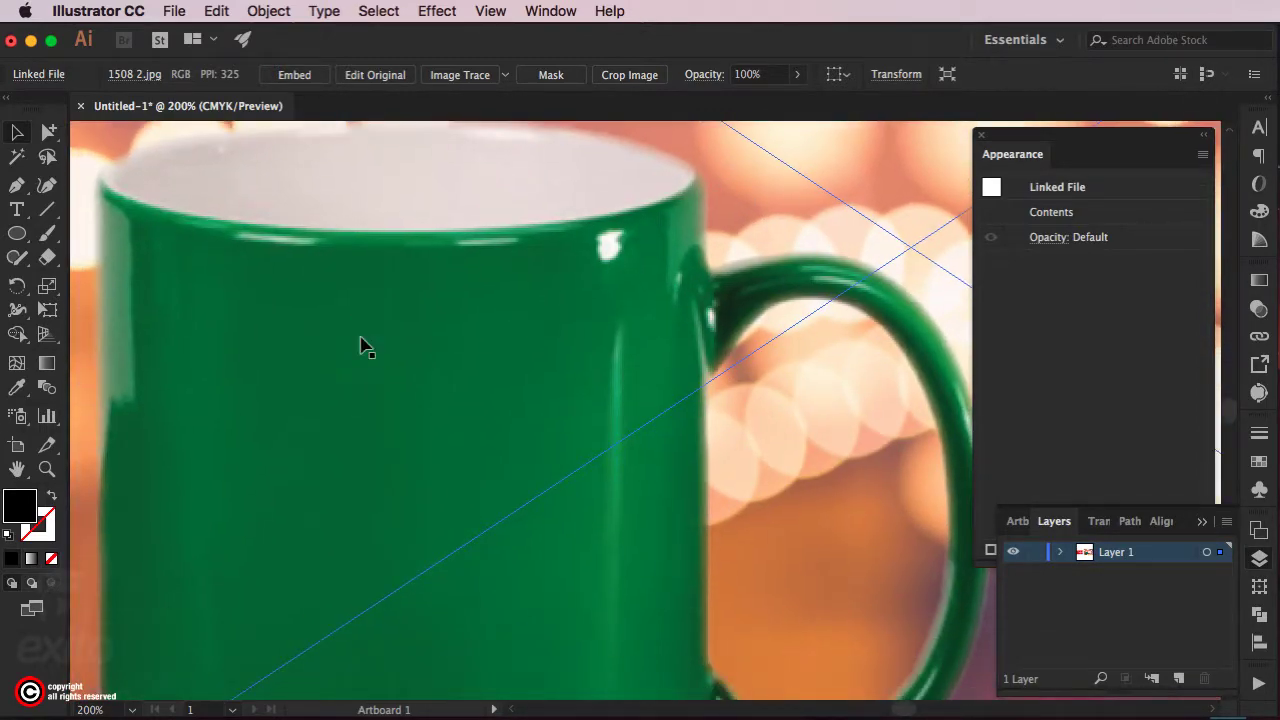
drag(309, 399, 294, 351)
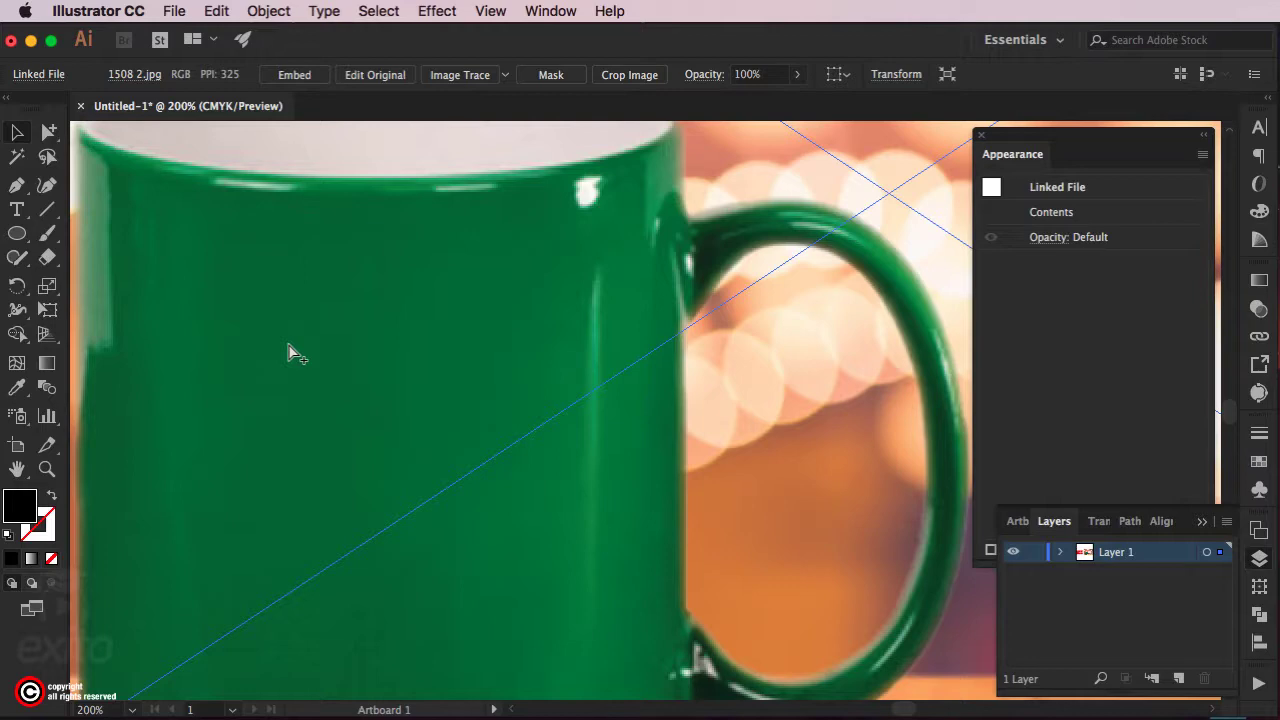
key(super+minus)
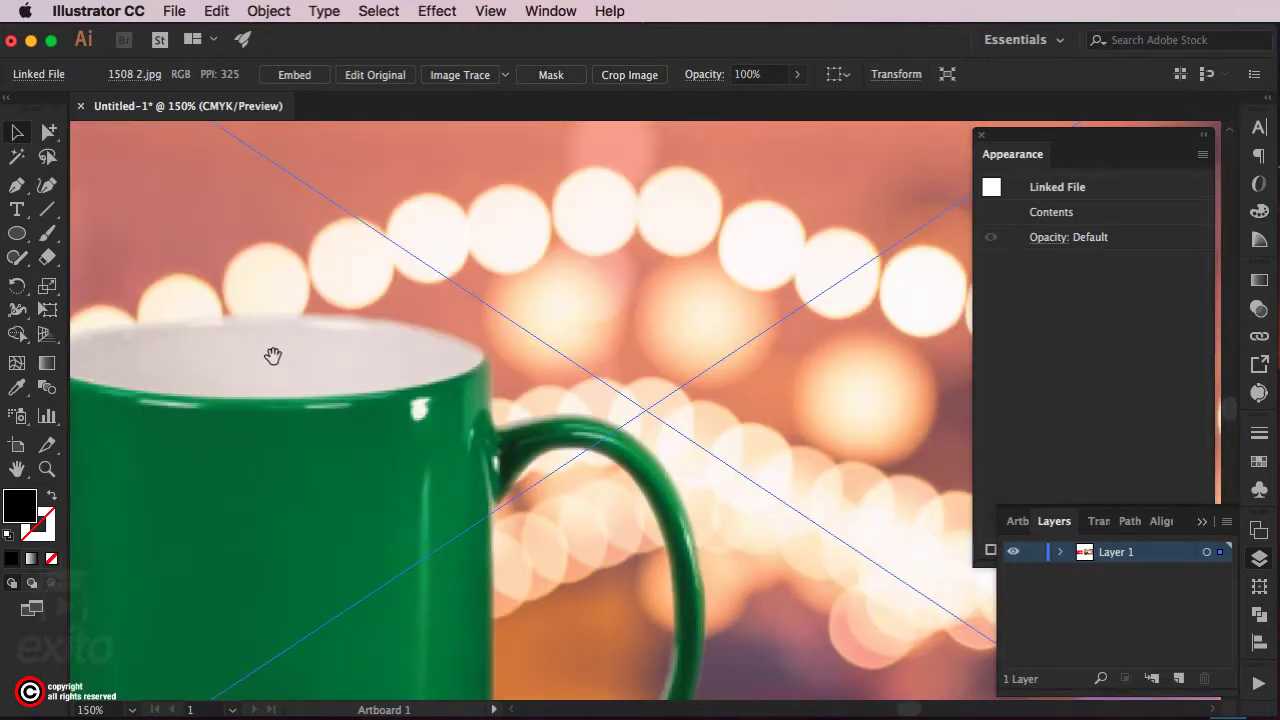
scroll(271, 354, down, 3)
scroll(271, 354, left, 1)
key(super+minus)
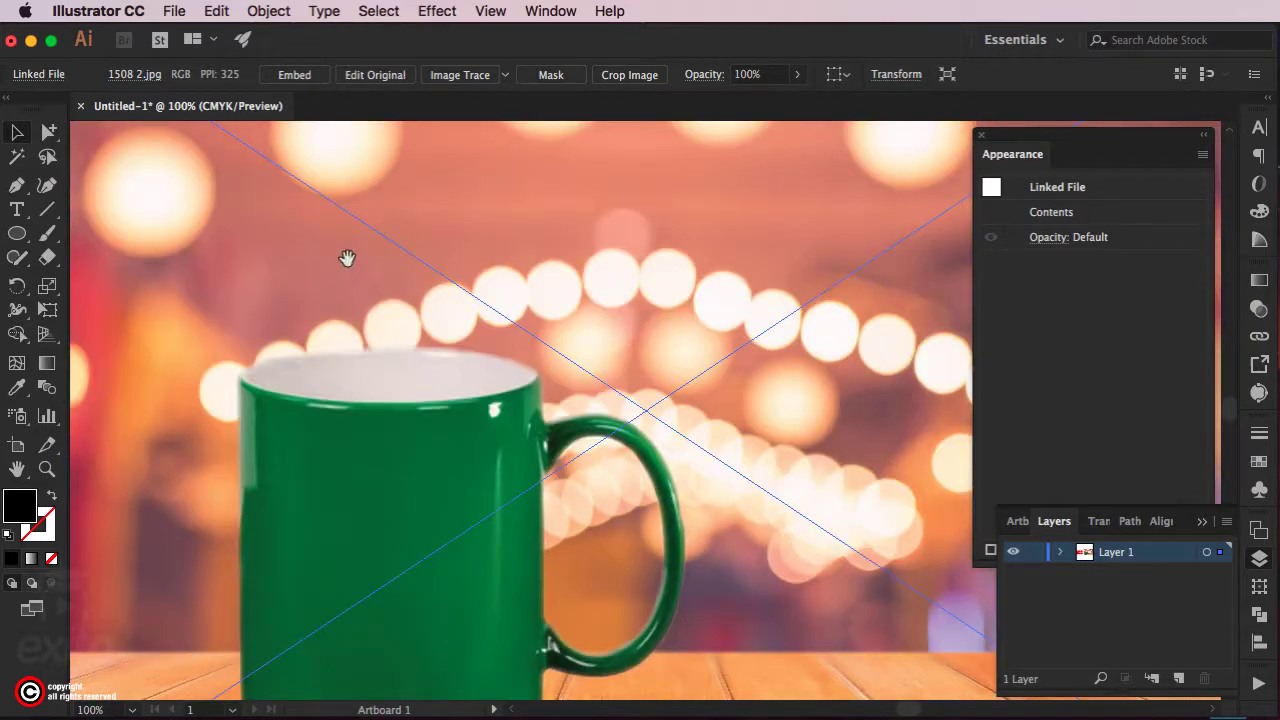
scroll(392, 300, down, 5)
scroll(392, 300, left, 2)
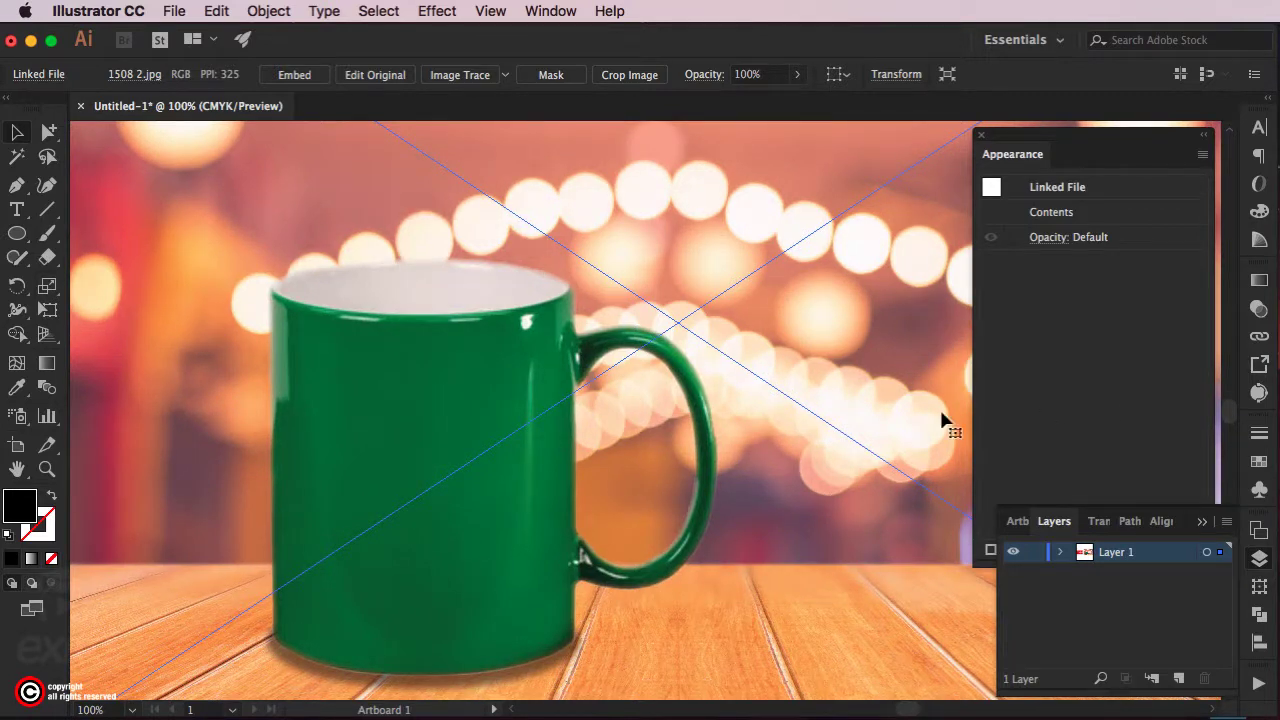
- Clear the selection and return to the six red square samples of the Stylize effects
key(shift+super+a)
click(1193, 514)
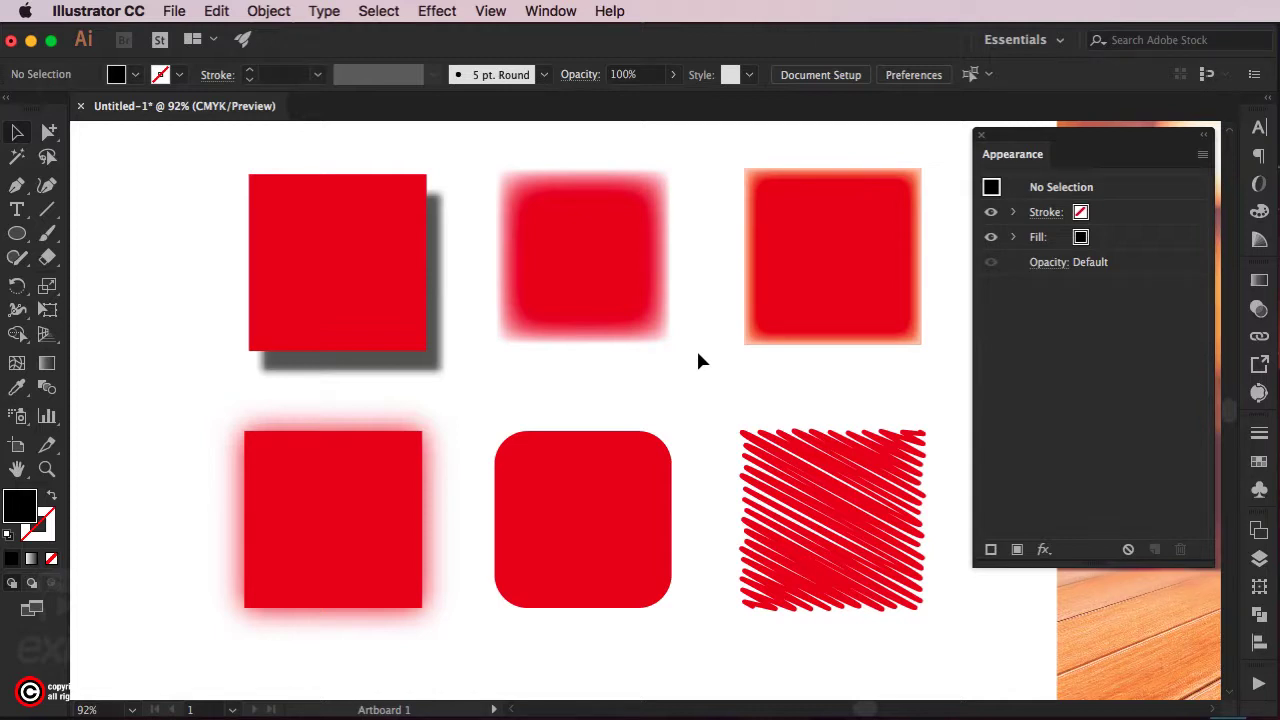
mouse_move(698, 360)
mouse_down()
mouse_move(746, 349)
mouse_move(698, 355)
mouse_up()
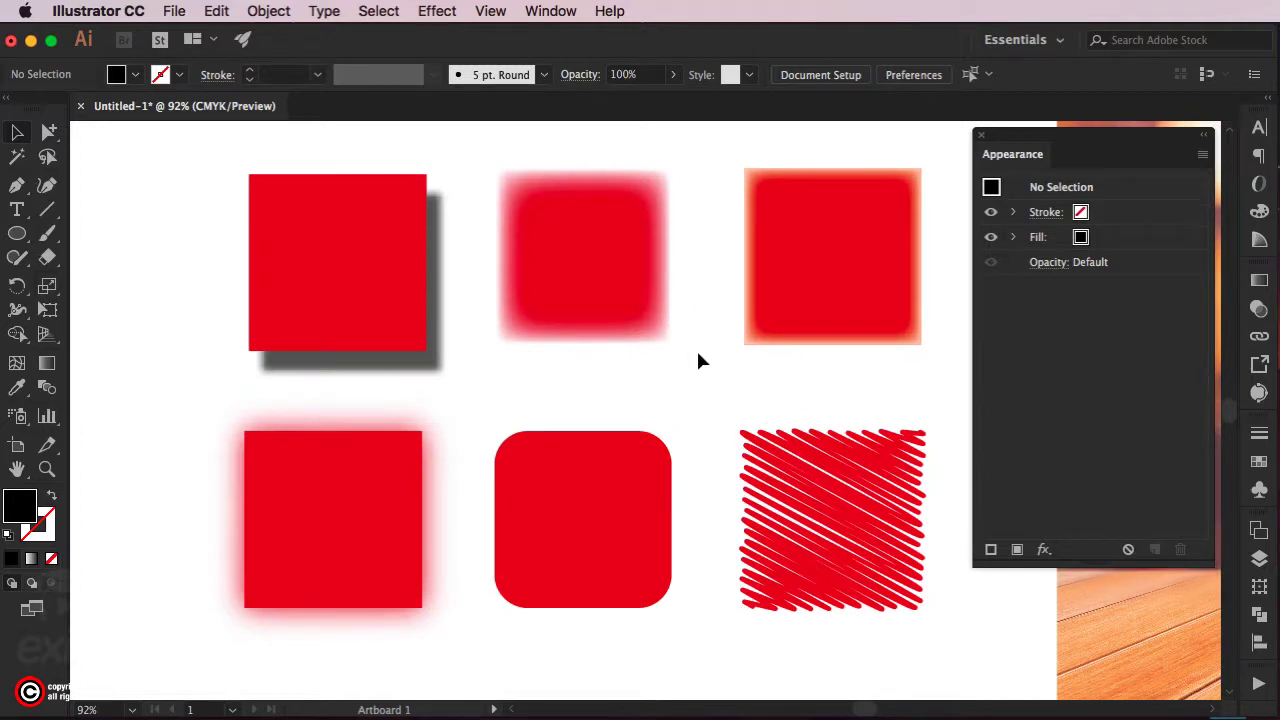